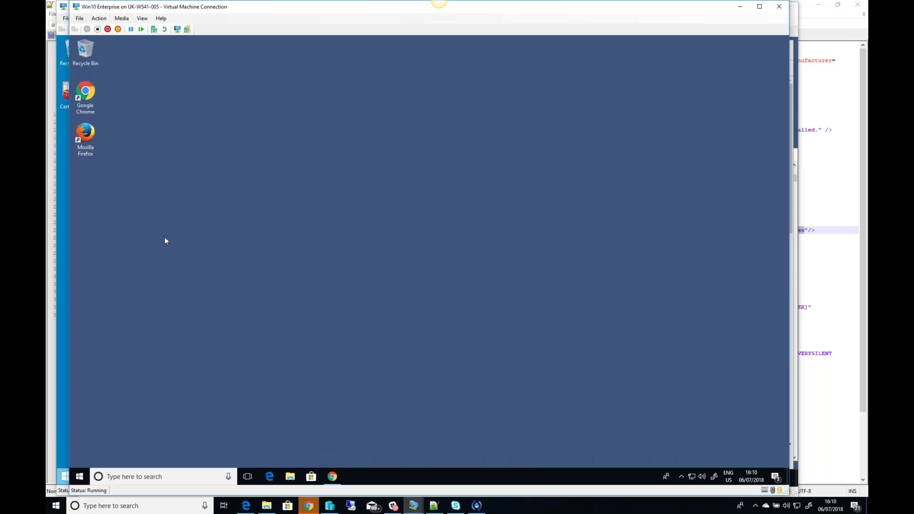
Step: Switch to the SCSM2016 VM and open the ACME Incident Resolvers user role for editing
{"action": "left_click", "coordinate": [419, 509]}
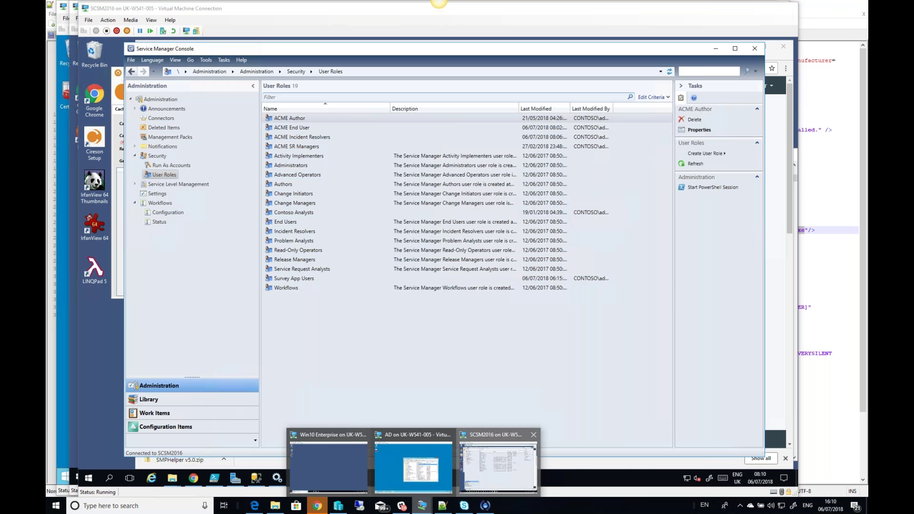
{"action": "left_click", "coordinate": [498, 469]}
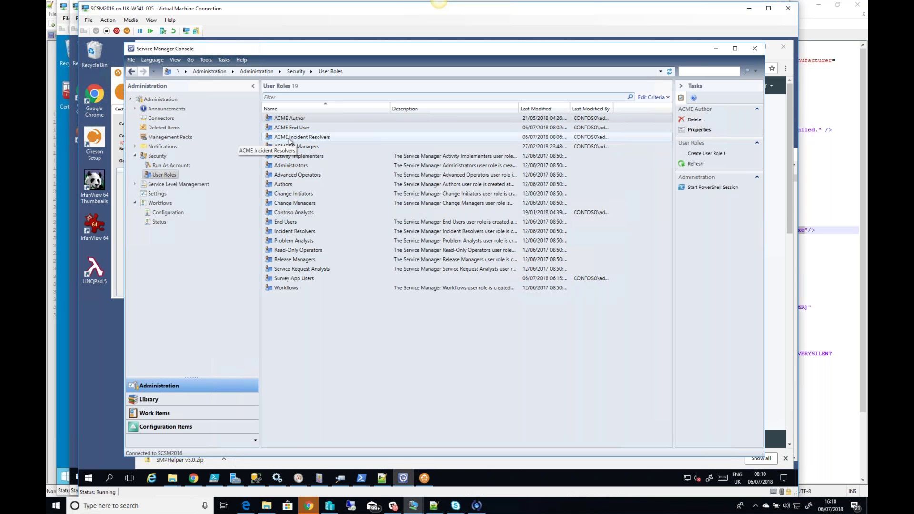
{"action": "left_click", "coordinate": [316, 137]}
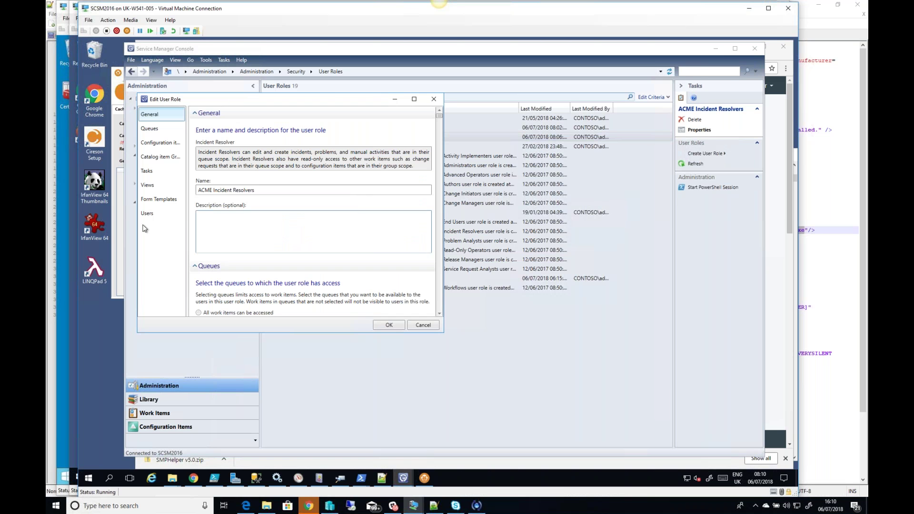
Step: Add a domain user as a member of the ACME Incident Resolvers role and save the role
{"action": "left_click", "coordinate": [153, 216]}
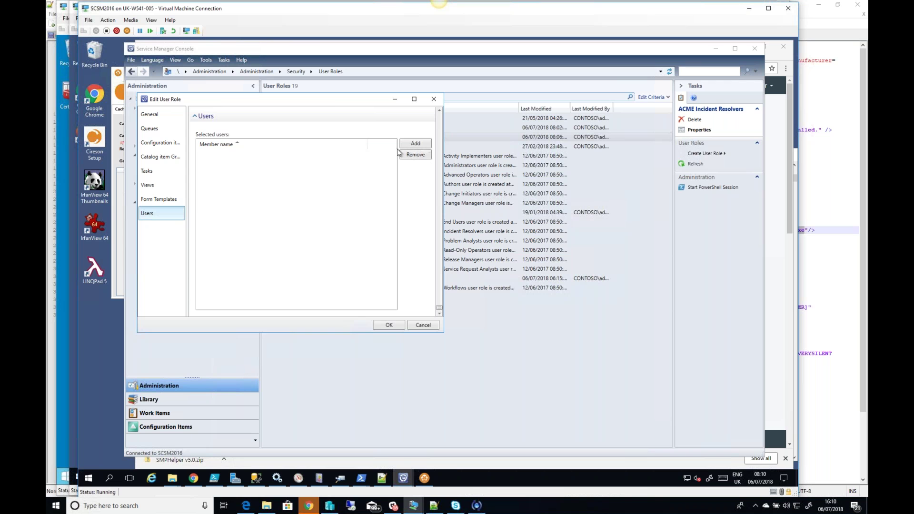
{"action": "left_click", "coordinate": [414, 144]}
{"action": "type", "text": "stevel"}
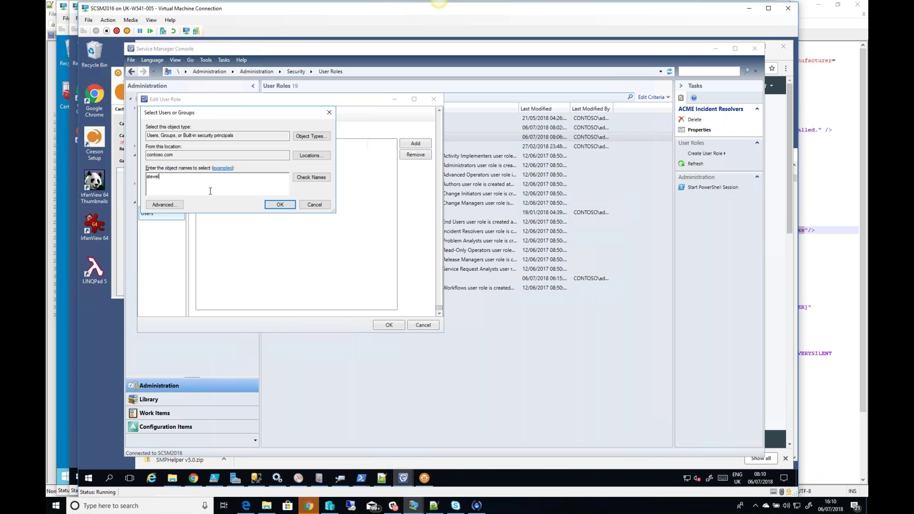
{"action": "left_click", "coordinate": [314, 179]}
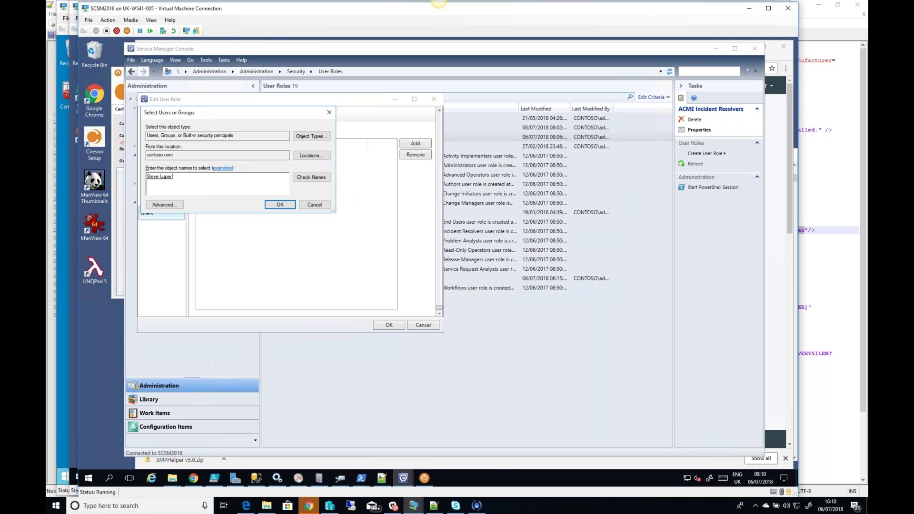
{"action": "left_click", "coordinate": [280, 204]}
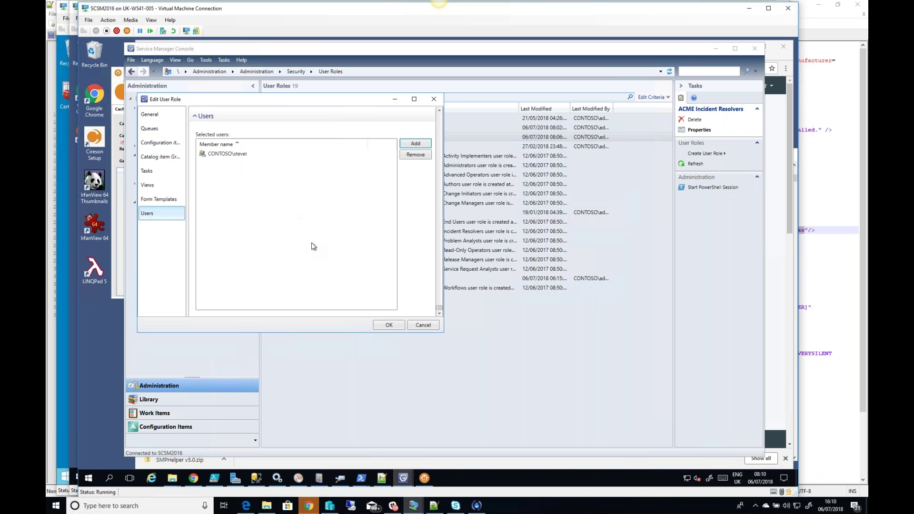
{"action": "left_click", "coordinate": [394, 329]}
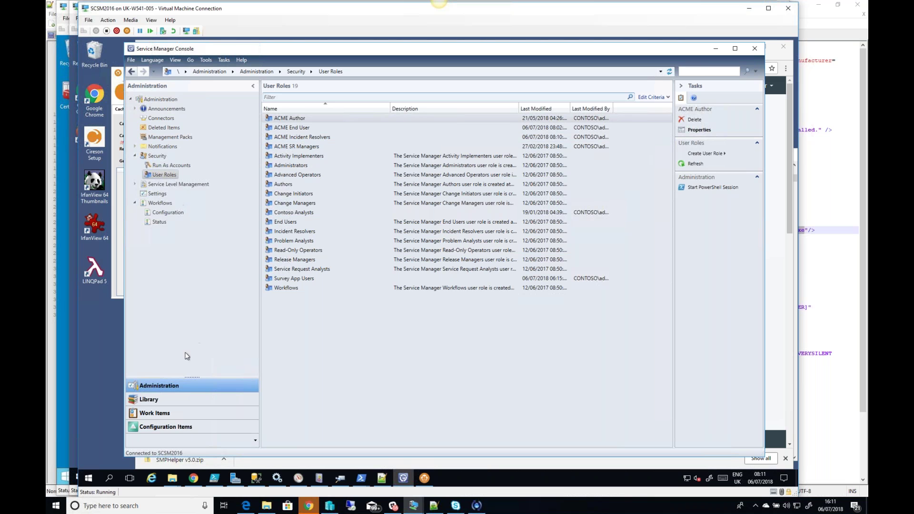
Step: Filter the Configuration Items Users list by the user's name and open the matching user's form
{"action": "left_click", "coordinate": [175, 429]}
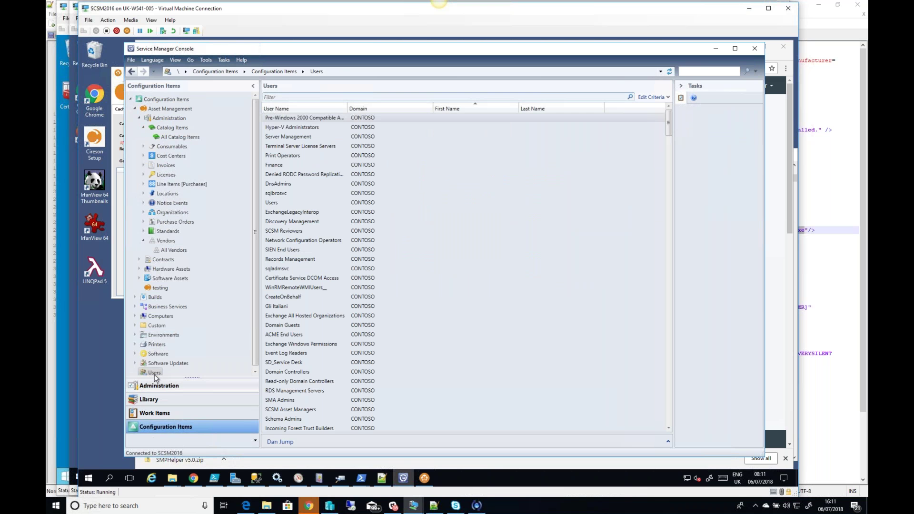
{"action": "left_click", "coordinate": [345, 96]}
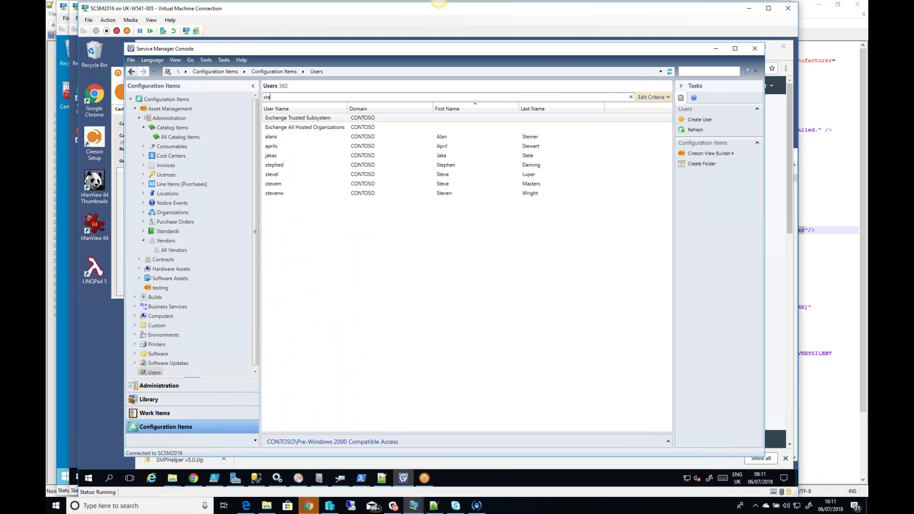
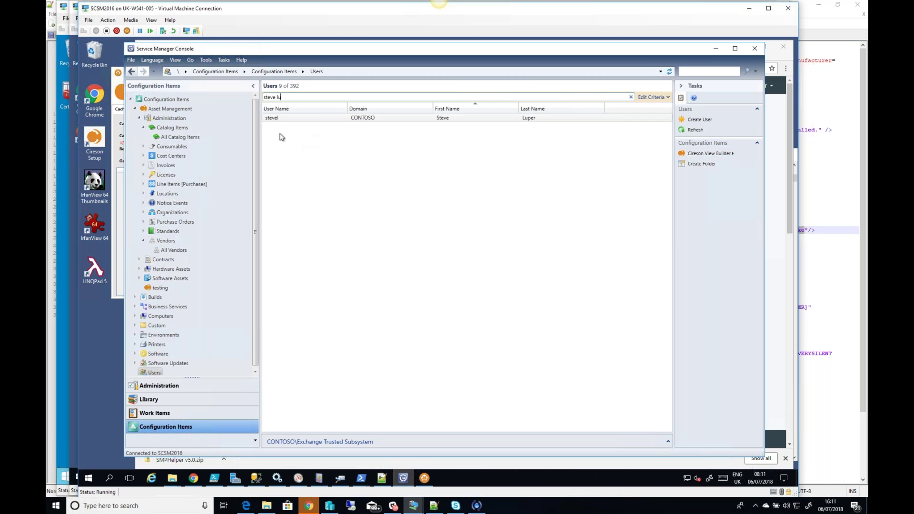
{"action": "left_click", "coordinate": [289, 122]}
{"action": "double_click", "coordinate": [289, 120]}
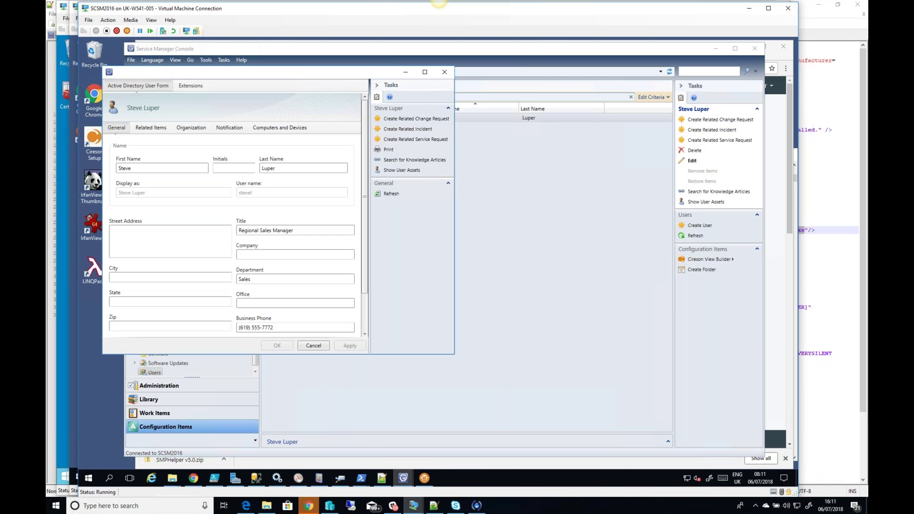
Step: Review the user's Active Directory attributes on the Extensions tab, then close the form without saving
{"action": "left_click", "coordinate": [191, 86]}
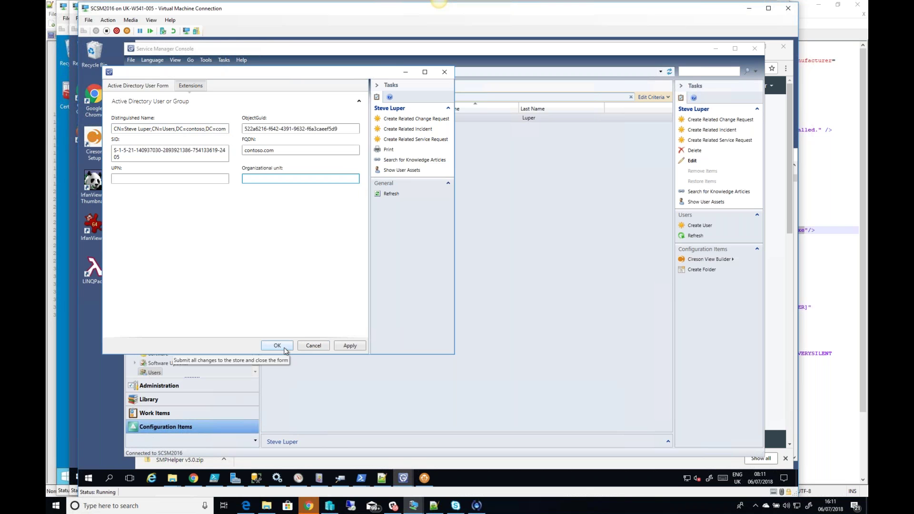
{"action": "left_click", "coordinate": [449, 72]}
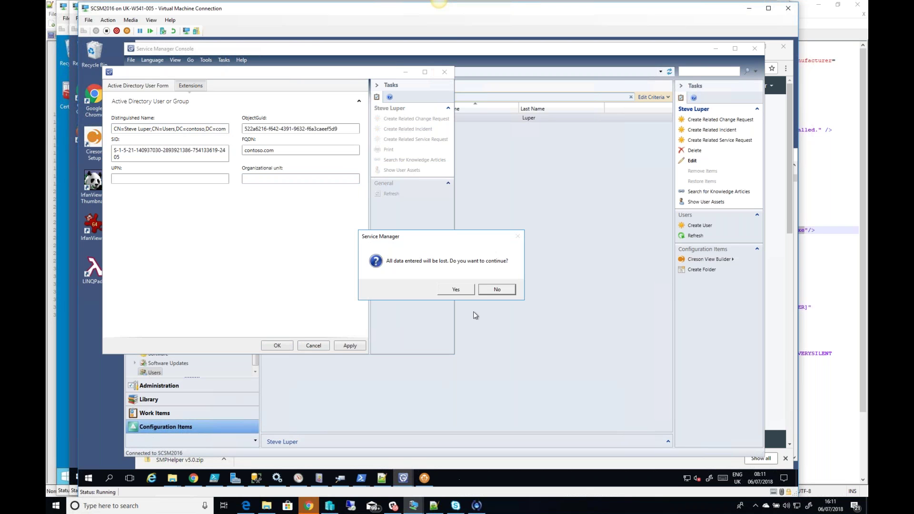
{"action": "left_click", "coordinate": [466, 292]}
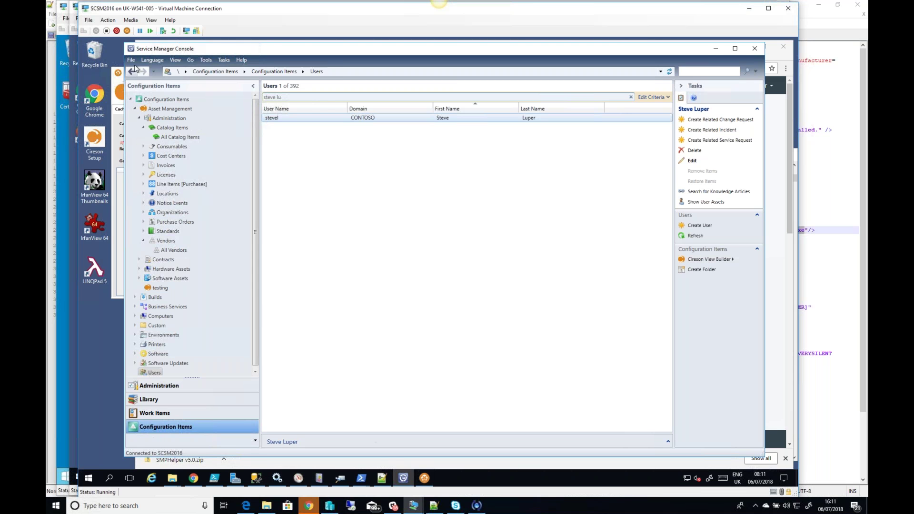
{"action": "left_click", "coordinate": [117, 80]}
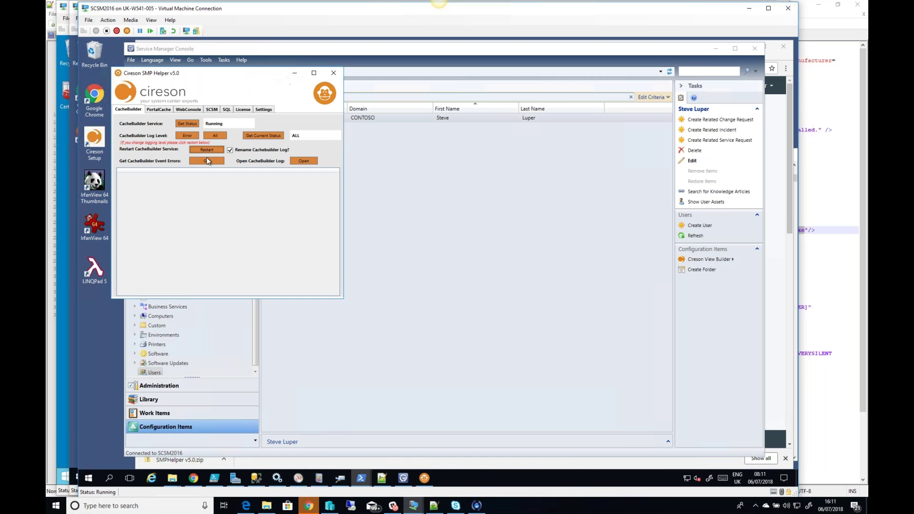
Step: Restart the CacheBuilder service in SMP Helper, then switch to the Win10 Enterprise VM
{"action": "left_click", "coordinate": [210, 152]}
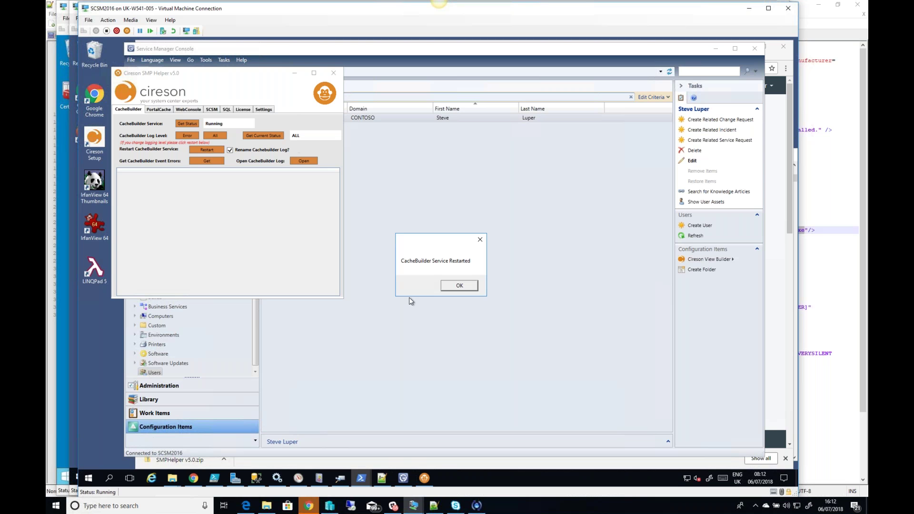
{"action": "left_click", "coordinate": [464, 285]}
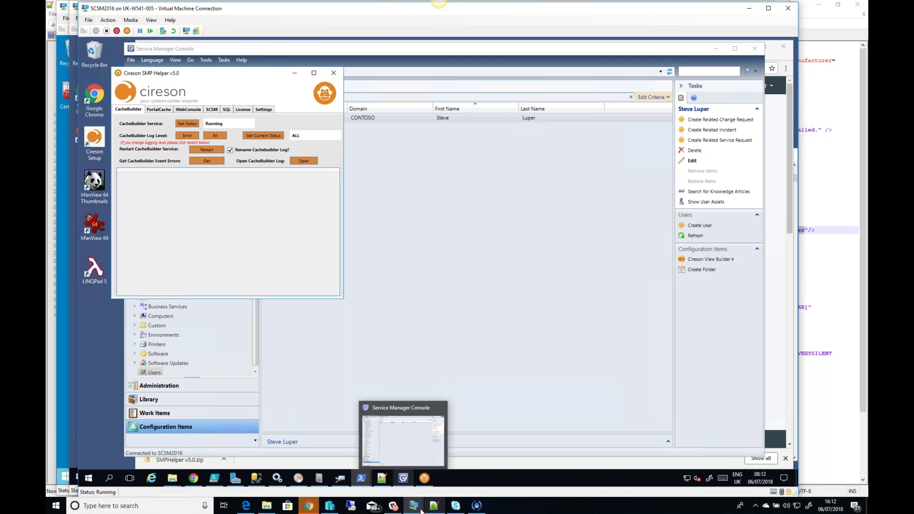
{"action": "mouse_move", "coordinate": [414, 505]}
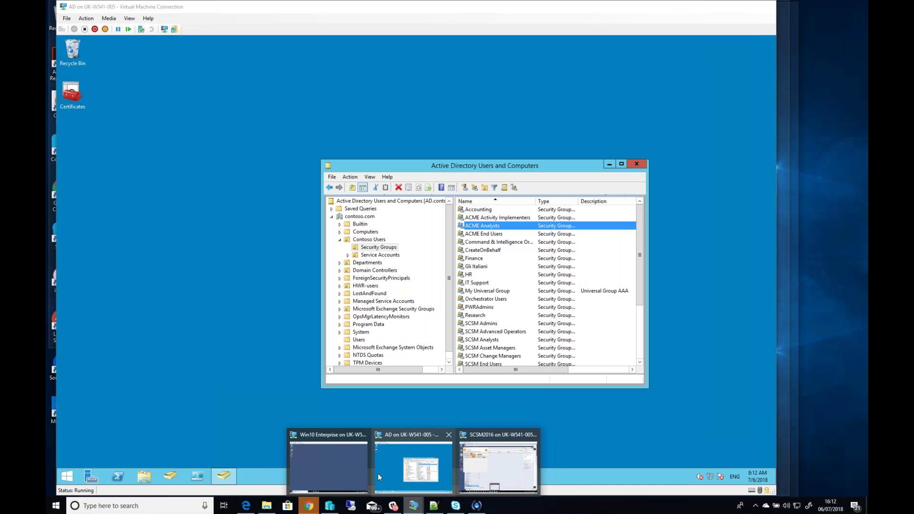
{"action": "left_click", "coordinate": [333, 459]}
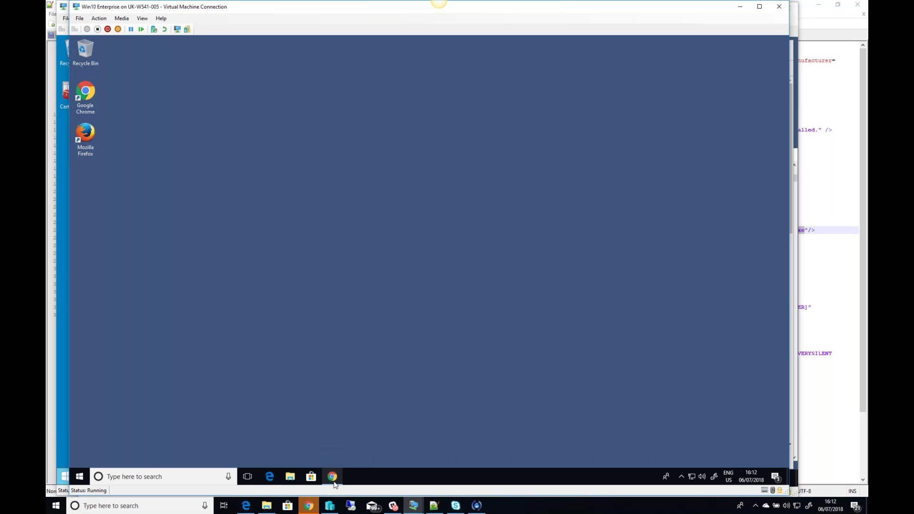
Step: Replace the old Chrome window with a fresh one showing the servicedesk.contoso.com portal
{"action": "mouse_move", "coordinate": [333, 482]}
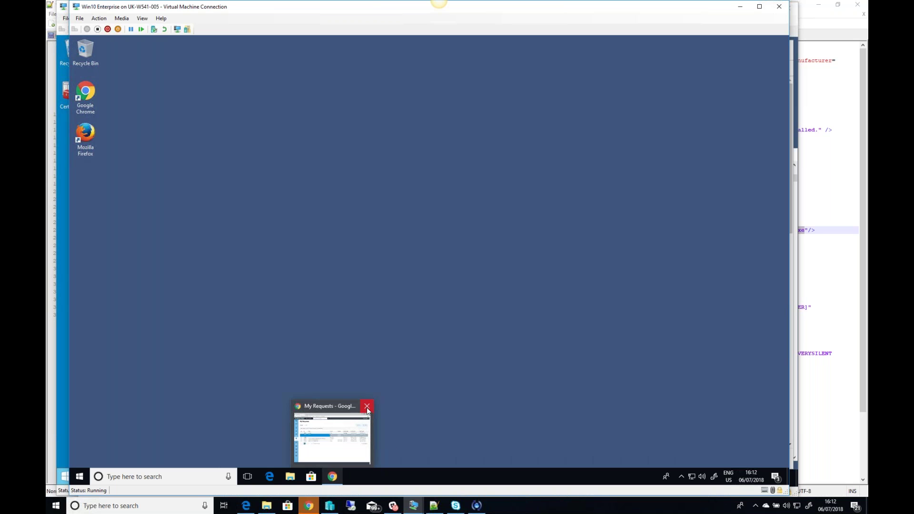
{"action": "left_click", "coordinate": [370, 406]}
{"action": "double_click", "coordinate": [85, 91]}
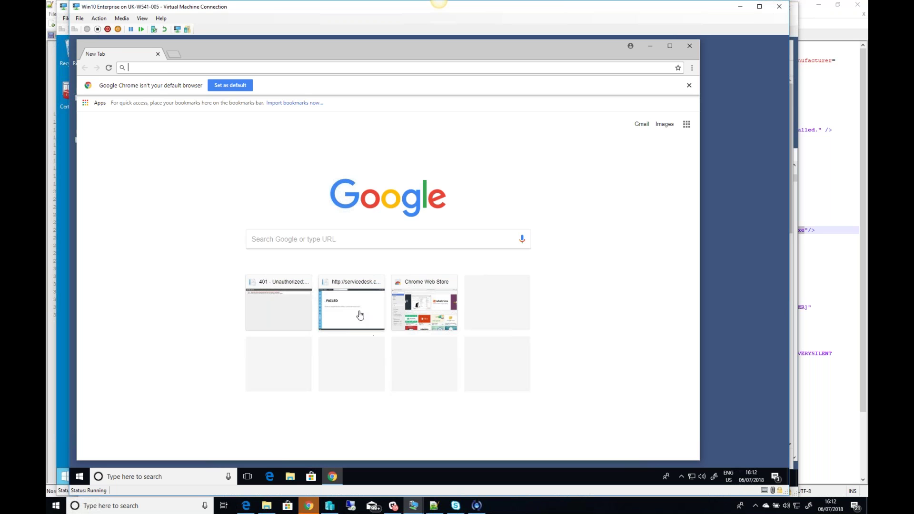
{"action": "left_click", "coordinate": [301, 319]}
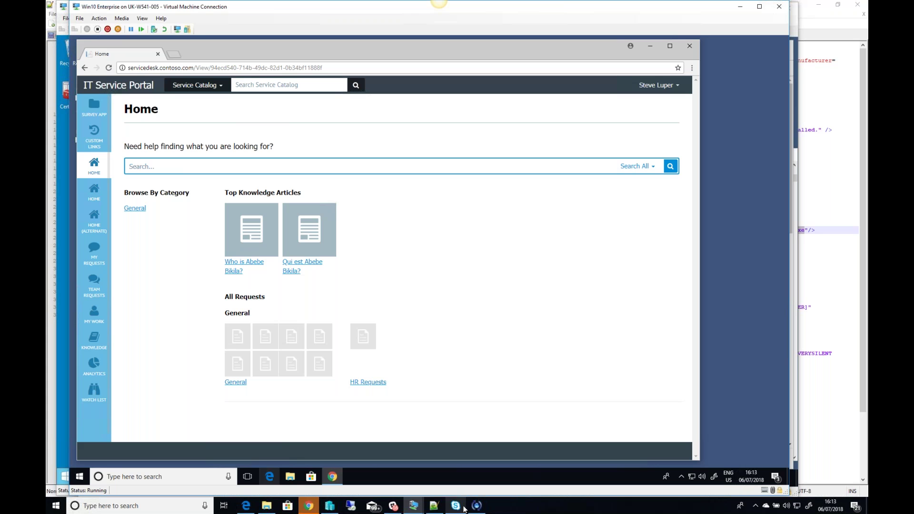
{"action": "mouse_move", "coordinate": [415, 507]}
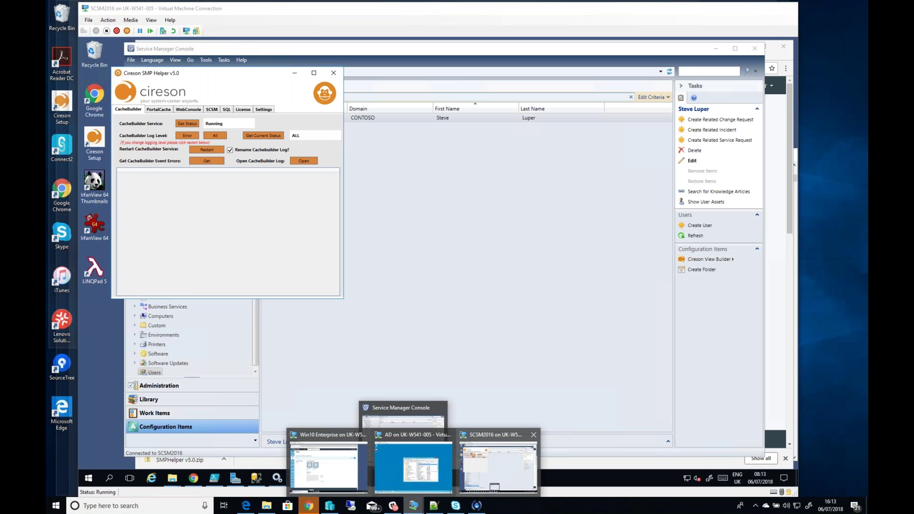
Step: Review the portal's Setting Items on the SCSM2016 Admin Settings page, then switch to the AD VM
{"action": "left_click", "coordinate": [512, 481]}
{"action": "left_click", "coordinate": [223, 461]}
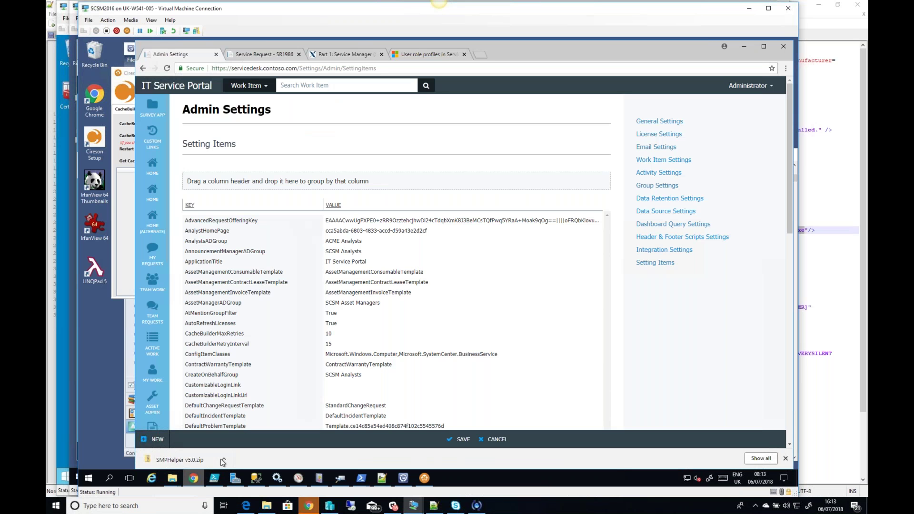
{"action": "left_click", "coordinate": [262, 220]}
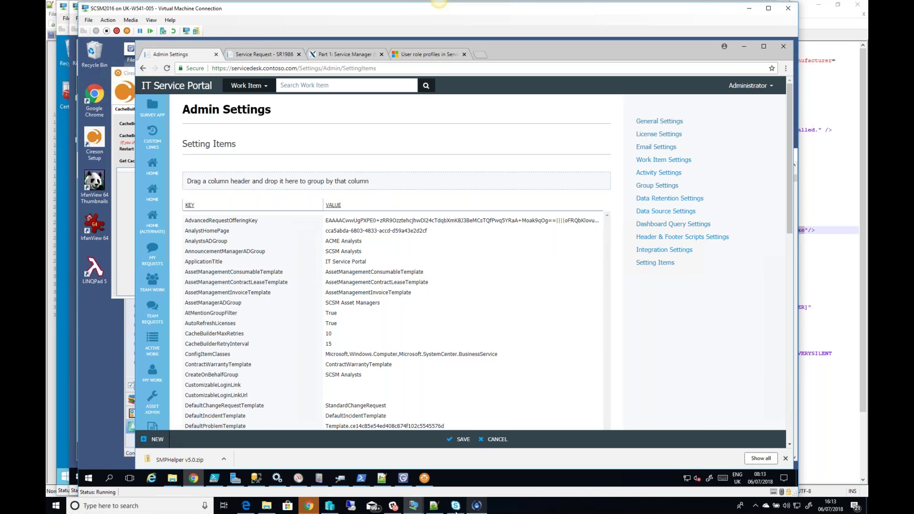
{"action": "left_click", "coordinate": [412, 506]}
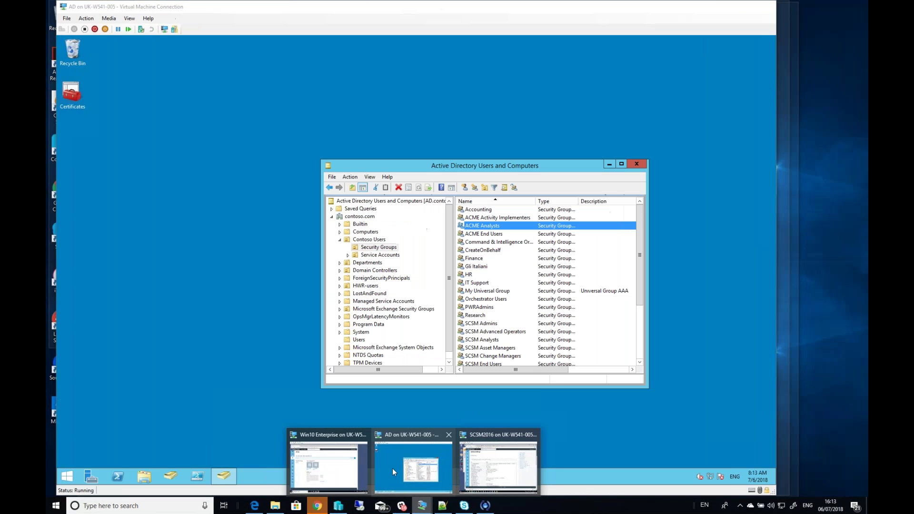
{"action": "left_click", "coordinate": [392, 467]}
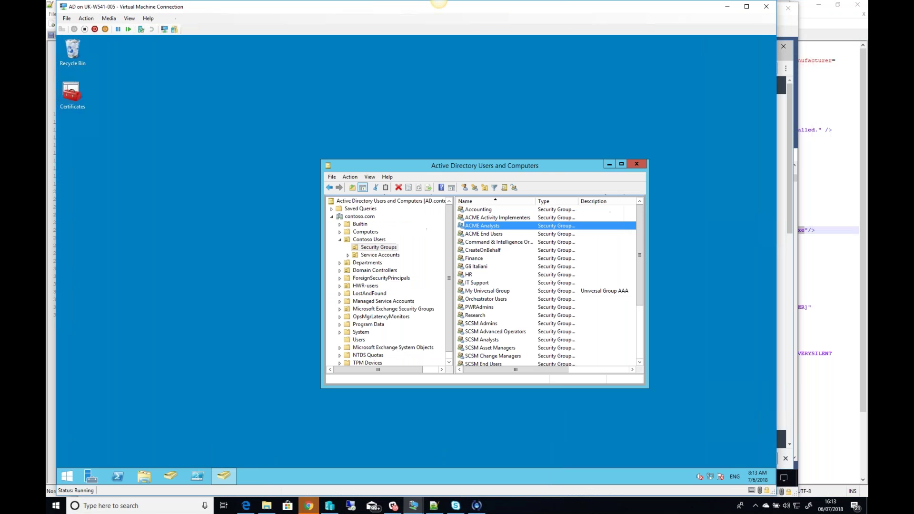
Step: Add a domain user to the ACME Analysts group's members and save the group properties
{"action": "double_click", "coordinate": [509, 228]}
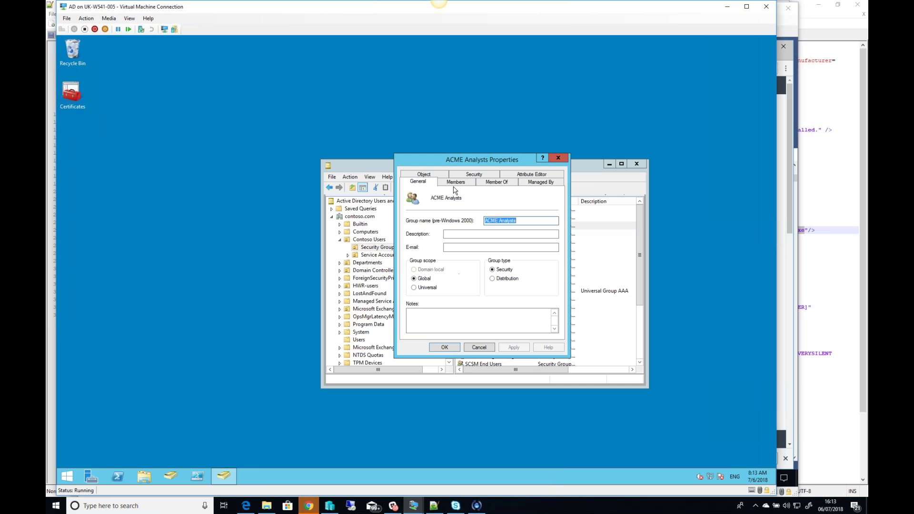
{"action": "left_click", "coordinate": [456, 183]}
{"action": "left_click", "coordinate": [422, 323]}
{"action": "type", "text": "ste"}
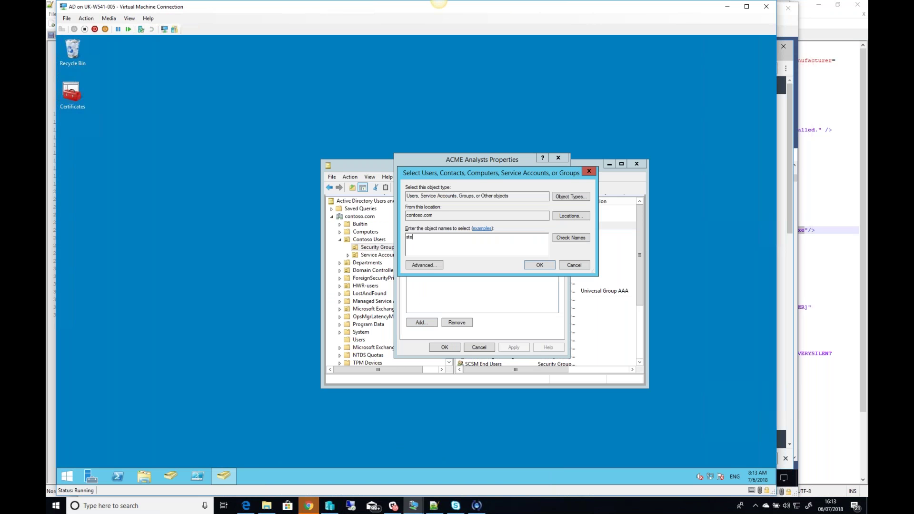
{"action": "type", "text": "vel"}
{"action": "left_click", "coordinate": [582, 238]}
{"action": "left_click", "coordinate": [540, 269]}
{"action": "left_click", "coordinate": [505, 349]}
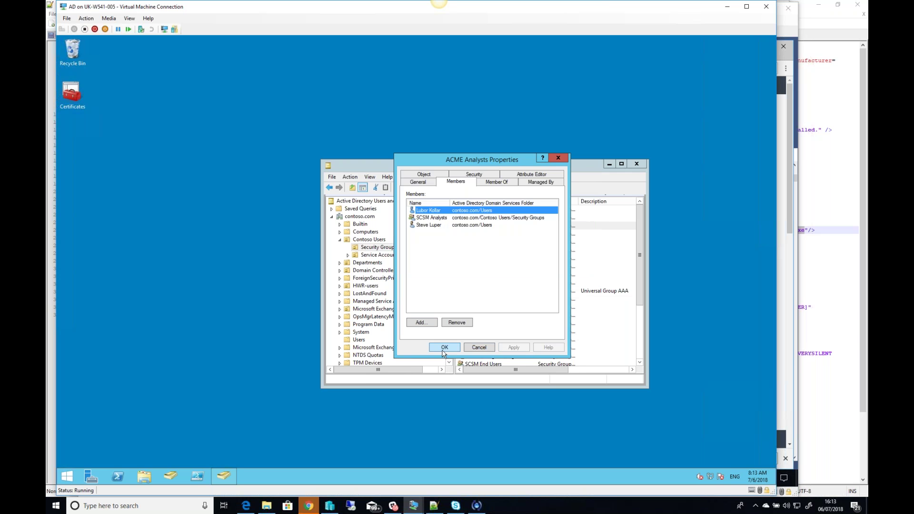
{"action": "left_click", "coordinate": [444, 347]}
Step: Switch back to the SCSM2016 machine and bring SMP Helper to the front
{"action": "left_click", "coordinate": [413, 505]}
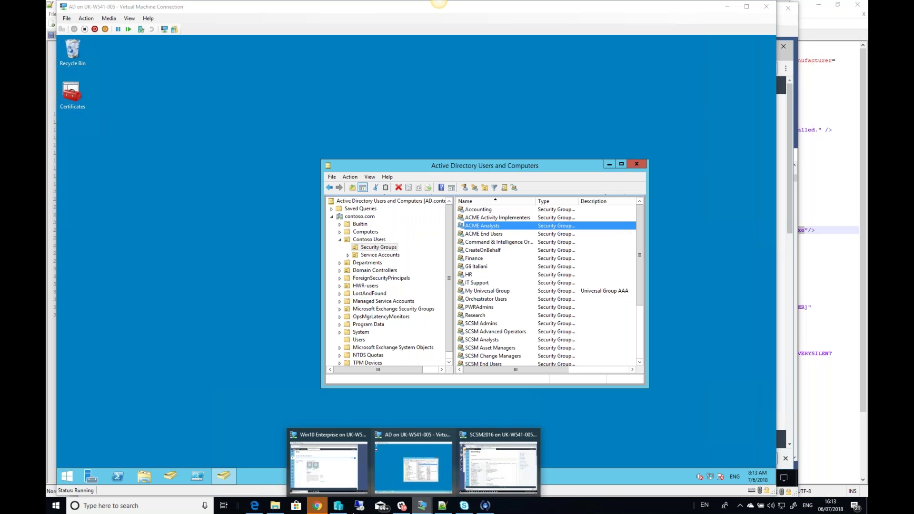
{"action": "left_click", "coordinate": [498, 466]}
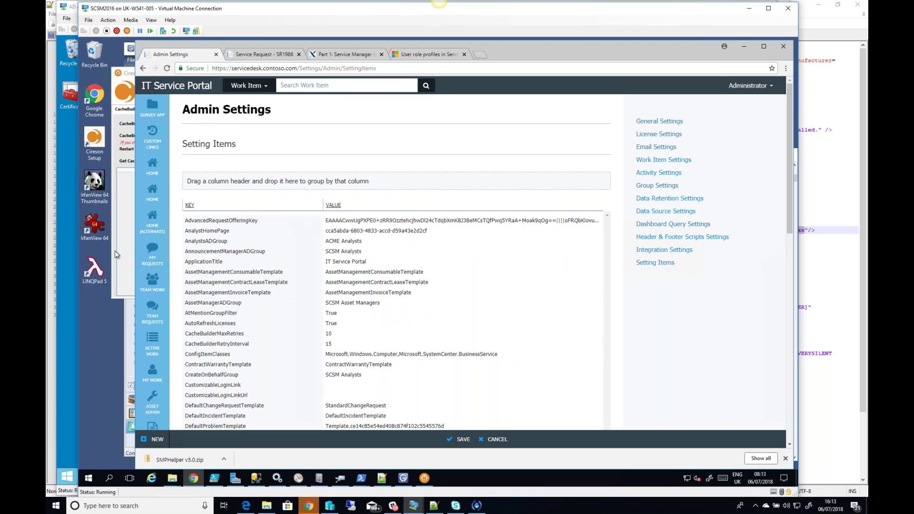
{"action": "left_click", "coordinate": [115, 251]}
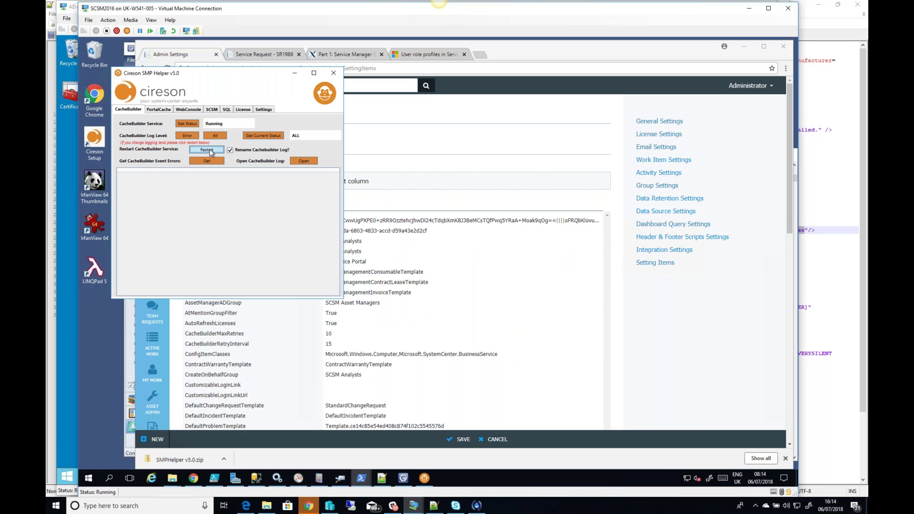
Step: Restart the CacheBuilder service again, then switch to the Win10 machine's portal Home page
{"action": "left_click", "coordinate": [207, 150]}
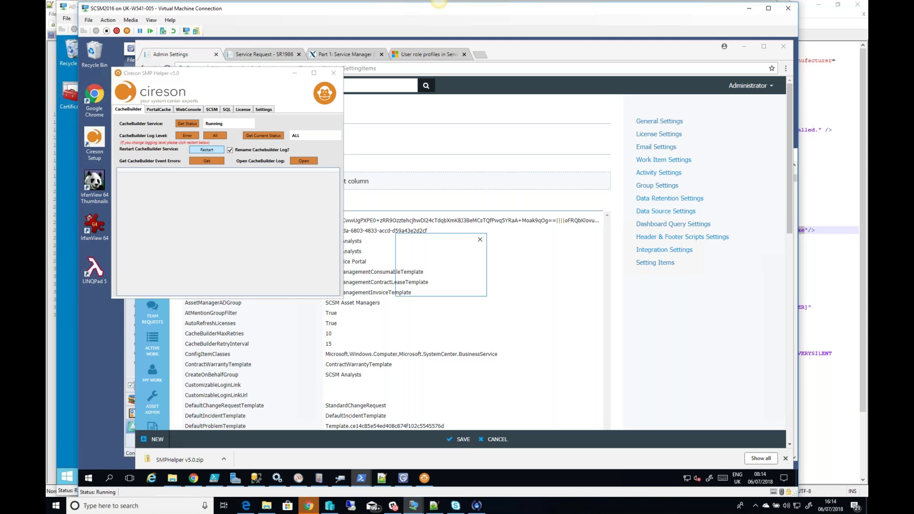
{"action": "left_click", "coordinate": [469, 286]}
{"action": "left_click", "coordinate": [474, 376]}
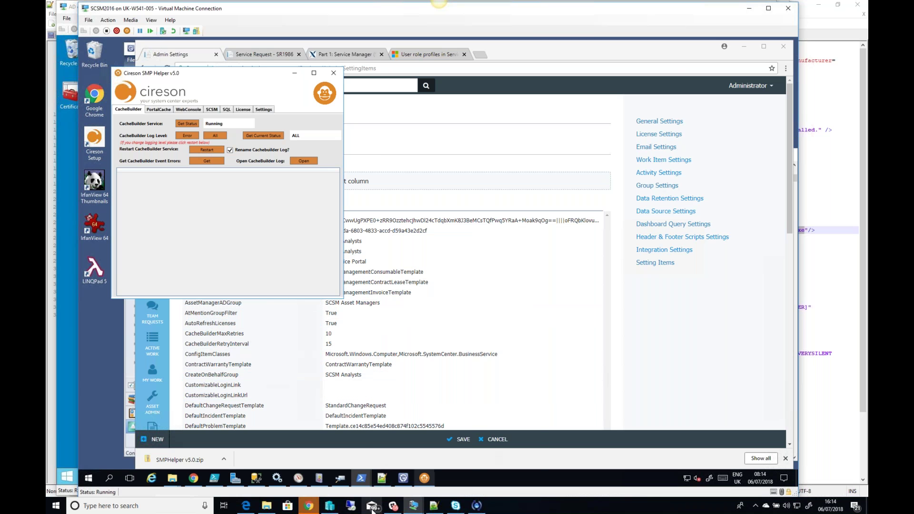
{"action": "mouse_move", "coordinate": [427, 511]}
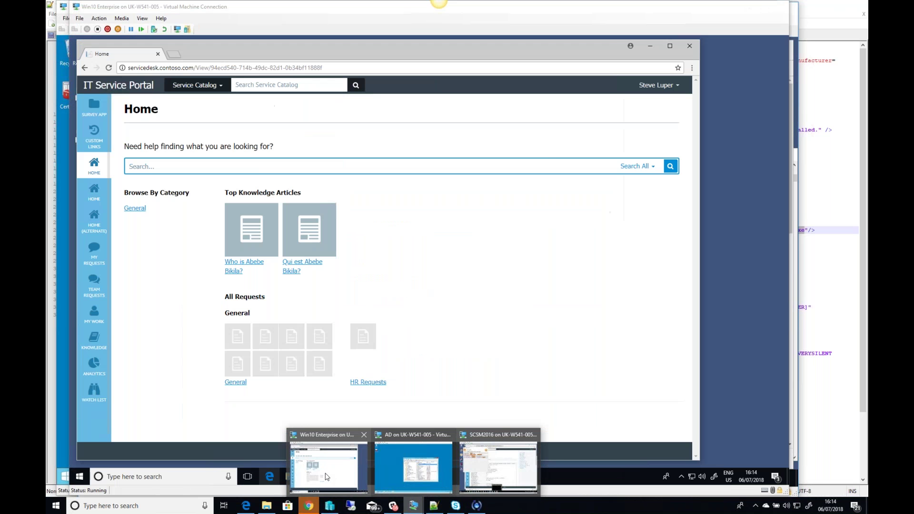
{"action": "left_click", "coordinate": [327, 477]}
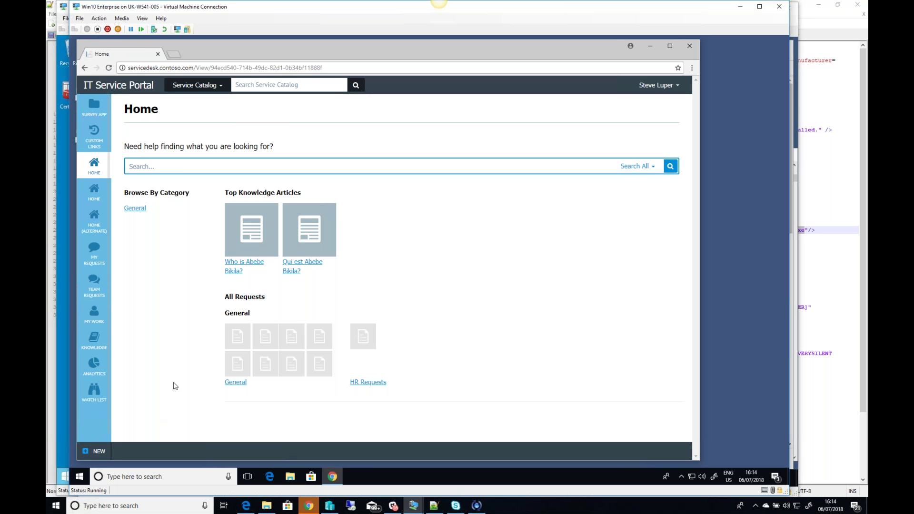
Step: List the creatable work item types under NEW > Work Item in the end-user portal
{"action": "left_click", "coordinate": [95, 451]}
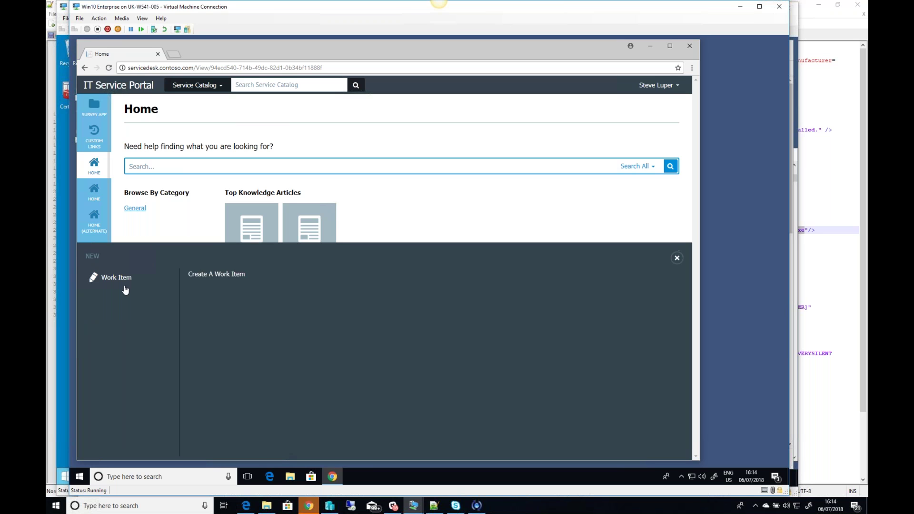
{"action": "left_click", "coordinate": [122, 278]}
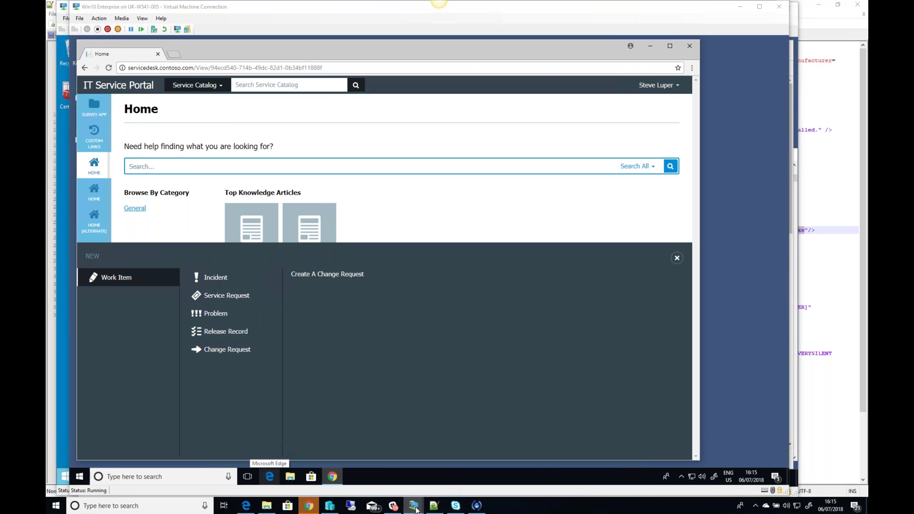
{"action": "mouse_move", "coordinate": [413, 503]}
{"action": "mouse_move", "coordinate": [476, 479]}
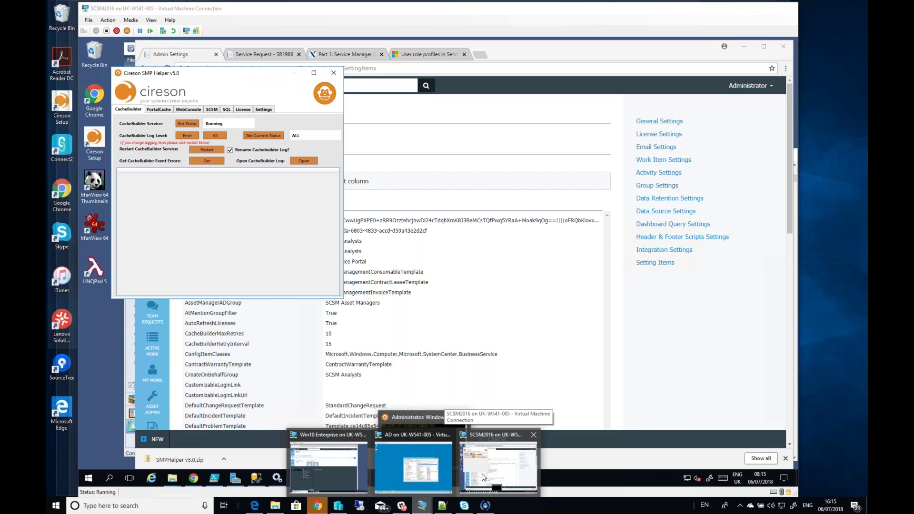
Step: Return to the SCSM2016 machine and open the portal's Work Item Settings page
{"action": "left_click", "coordinate": [476, 478]}
{"action": "left_click", "coordinate": [740, 313]}
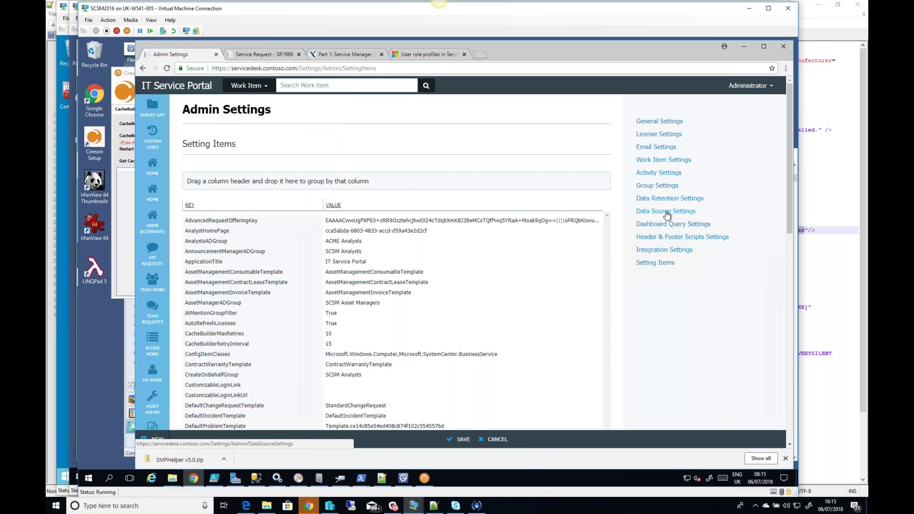
{"action": "left_click", "coordinate": [666, 161]}
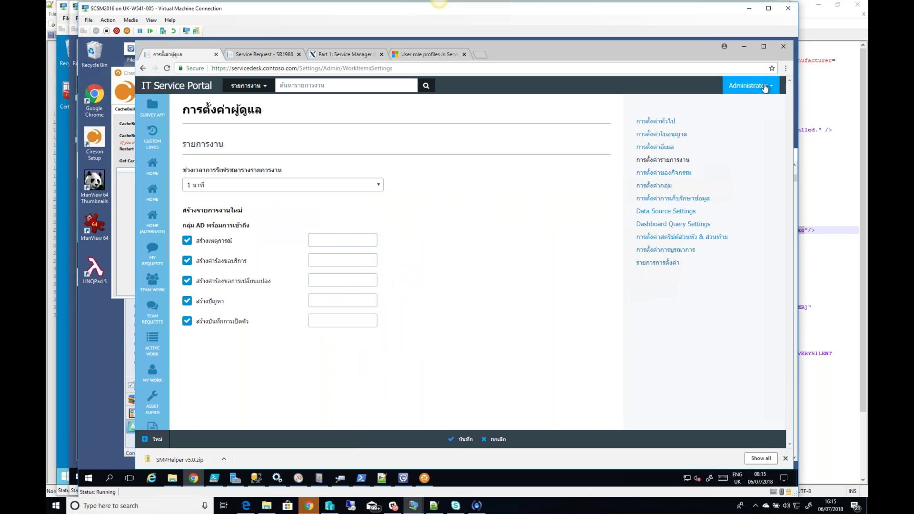
Step: Open the administrator's User Settings, showing the interface language set to Thai
{"action": "left_click", "coordinate": [750, 85]}
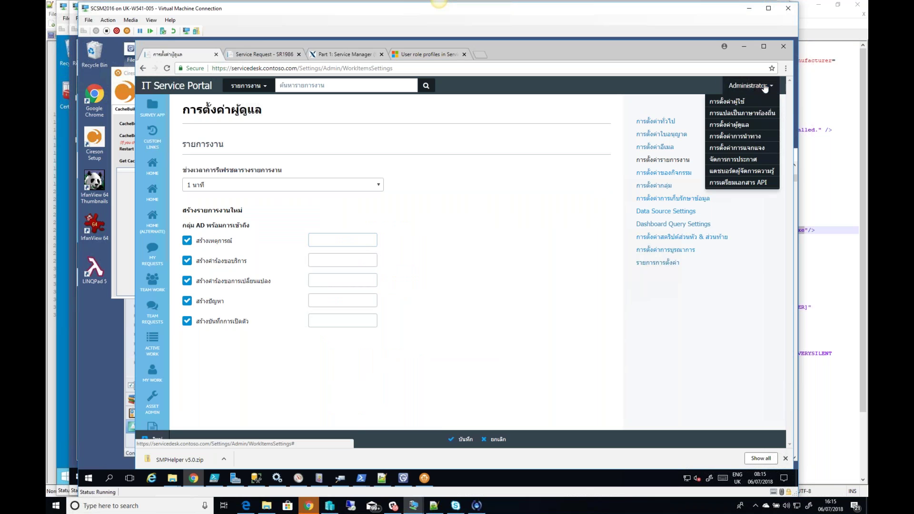
{"action": "left_click", "coordinate": [729, 101]}
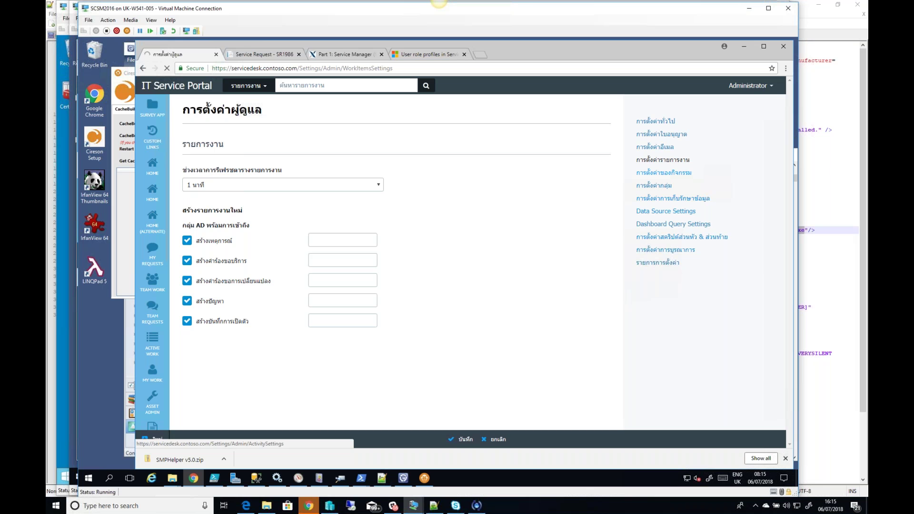
{"action": "left_click", "coordinate": [754, 90]}
{"action": "left_click", "coordinate": [735, 98]}
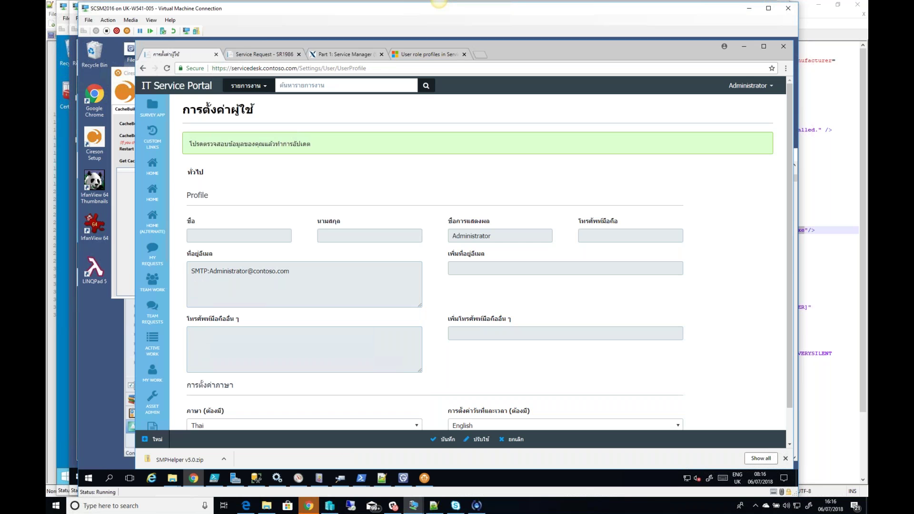
Step: Switch the portal language to English, save, and open Admin Settings showing version 8.6.2.2016
{"action": "left_click", "coordinate": [417, 427]}
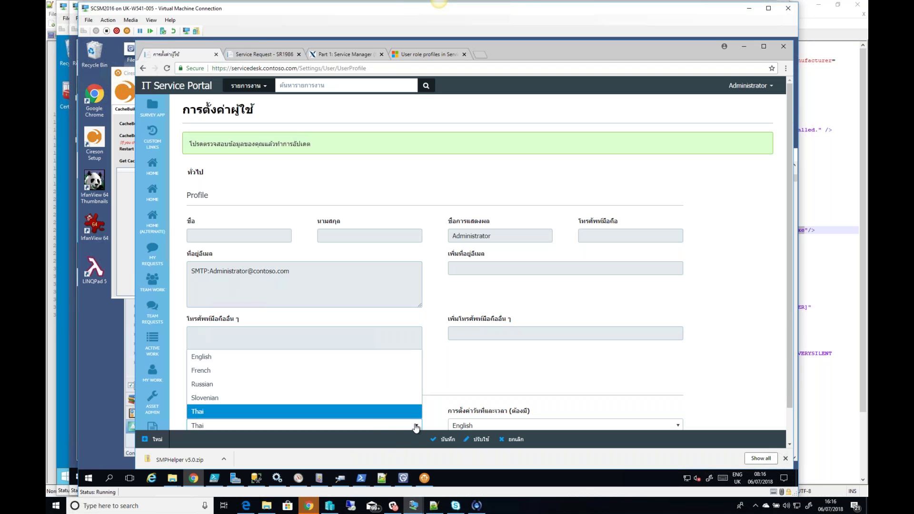
{"action": "left_click", "coordinate": [213, 361]}
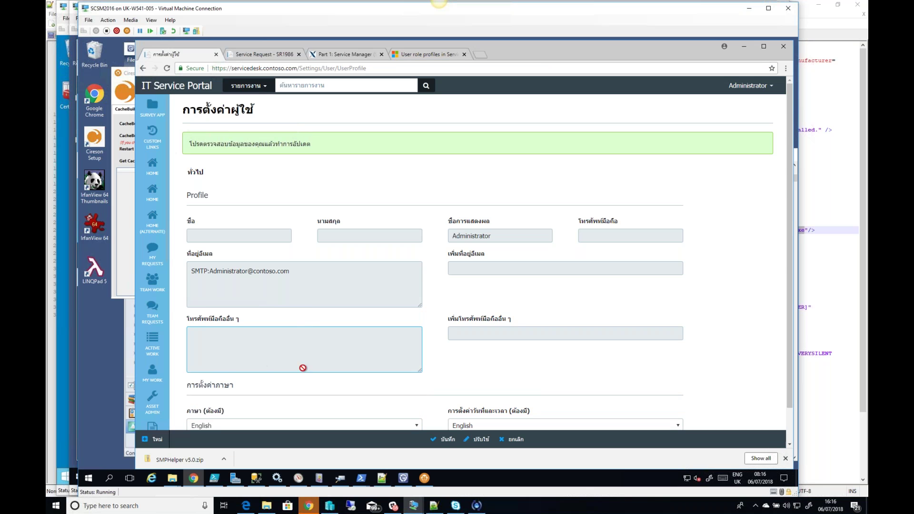
{"action": "left_click", "coordinate": [443, 439]}
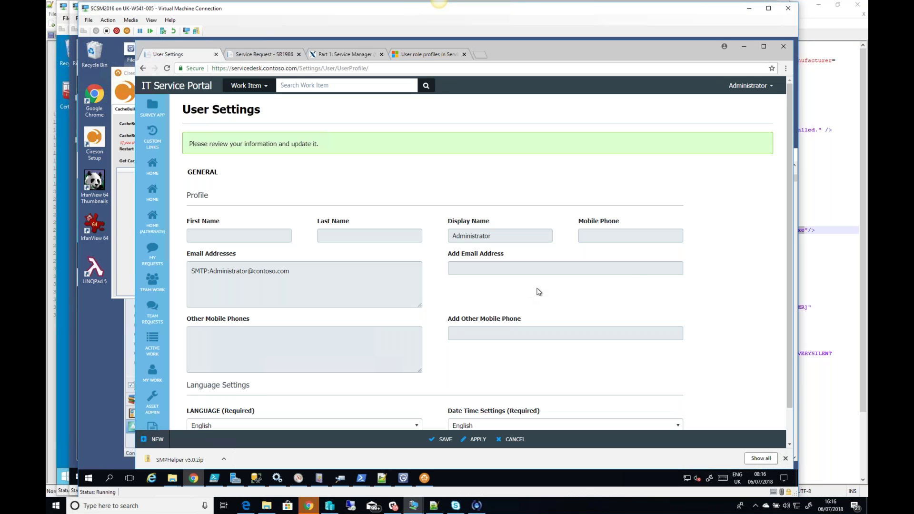
{"action": "left_click", "coordinate": [751, 86]}
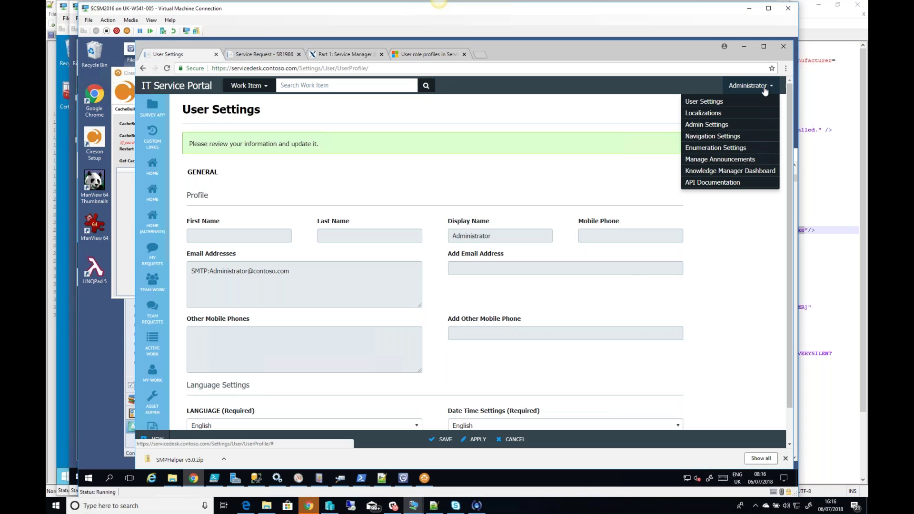
{"action": "left_click", "coordinate": [725, 126]}
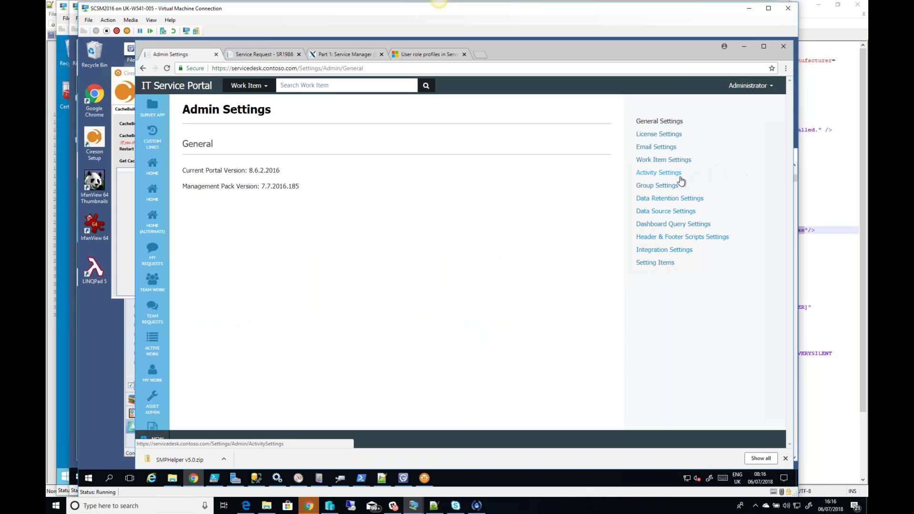
Step: Check the empty AD group fields under Work Item Settings, then return to the Win10 portal
{"action": "left_click", "coordinate": [668, 160]}
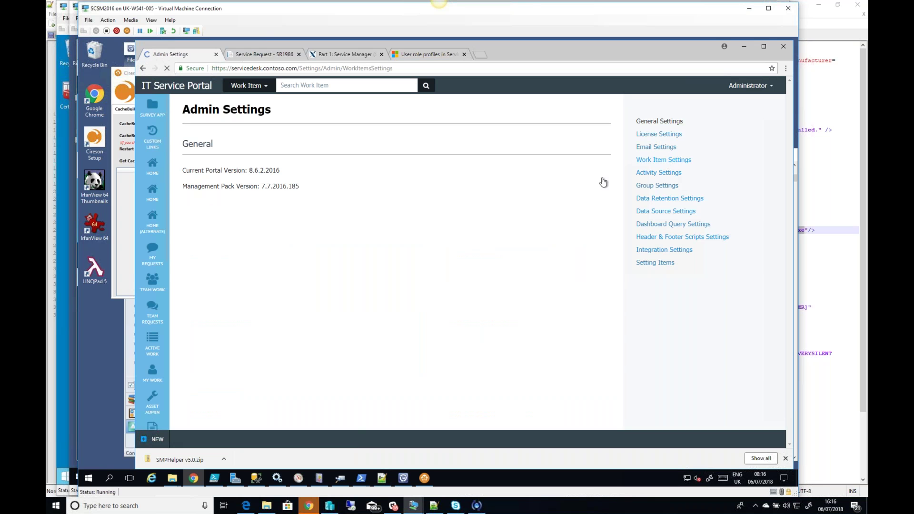
{"action": "left_click", "coordinate": [354, 243]}
{"action": "left_click", "coordinate": [338, 259]}
{"action": "left_click", "coordinate": [310, 284]}
{"action": "left_click", "coordinate": [310, 324]}
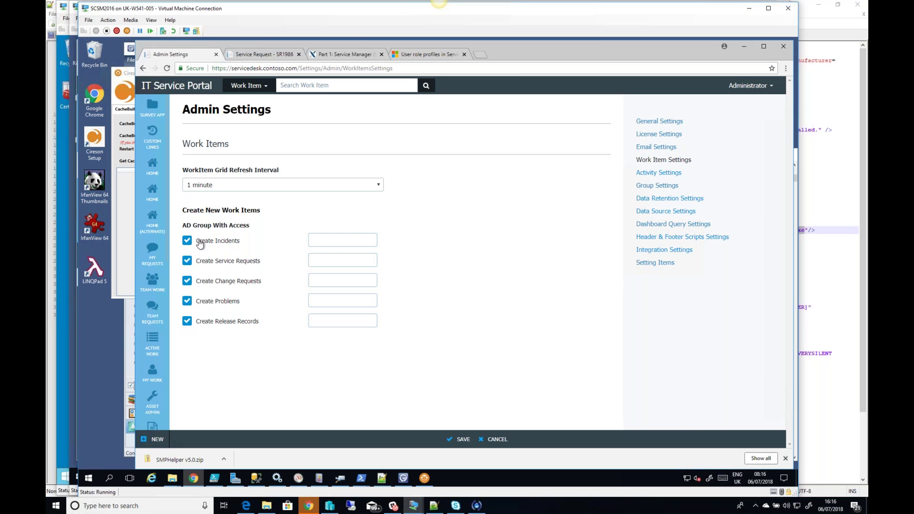
{"action": "left_click", "coordinate": [359, 241]}
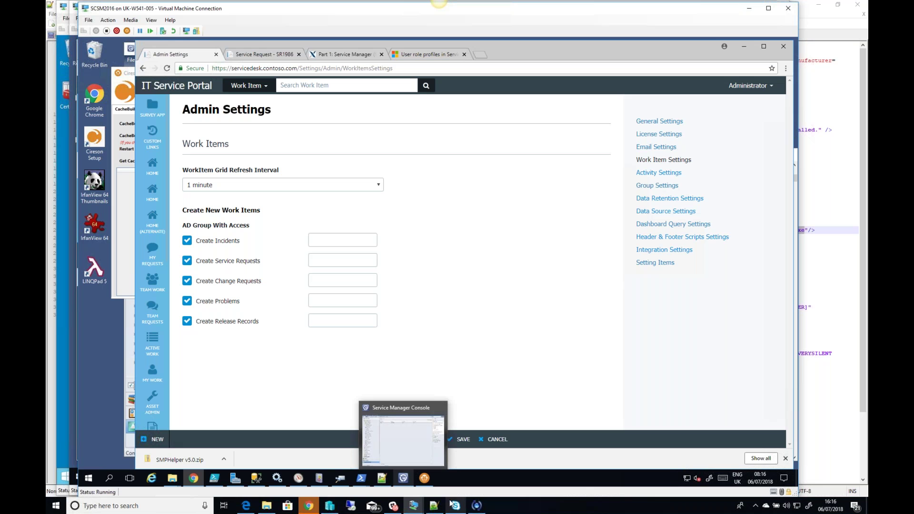
{"action": "mouse_move", "coordinate": [418, 507]}
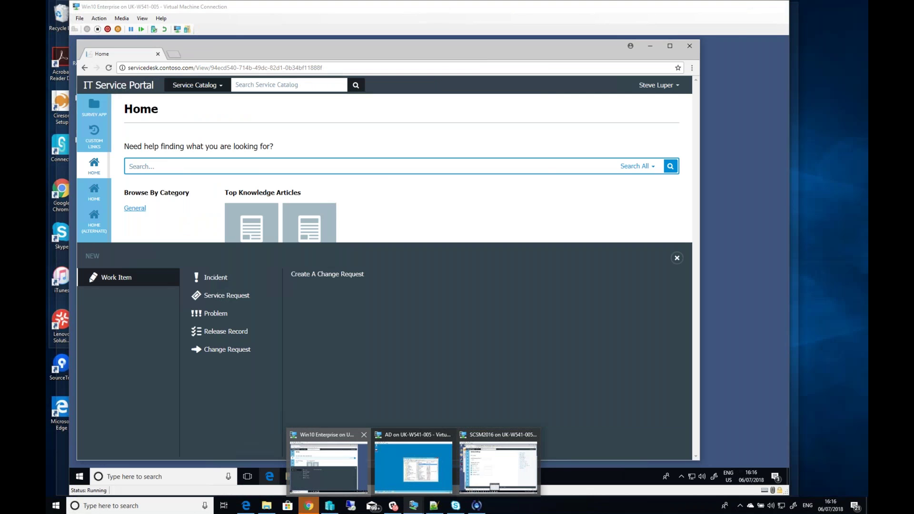
{"action": "left_click", "coordinate": [341, 475]}
Step: Create a new incident from the 05. Blanco incident template
{"action": "mouse_move", "coordinate": [276, 279]}
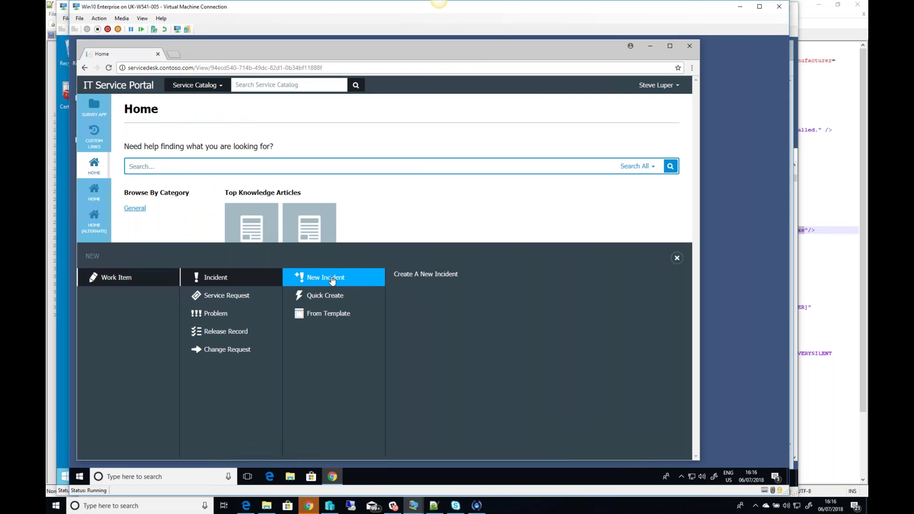
{"action": "left_click", "coordinate": [331, 280]}
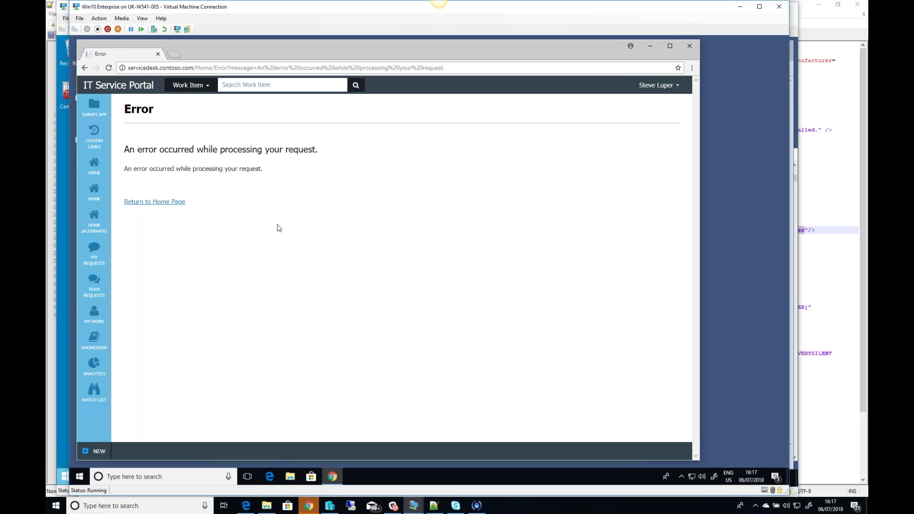
{"action": "left_click", "coordinate": [97, 455]}
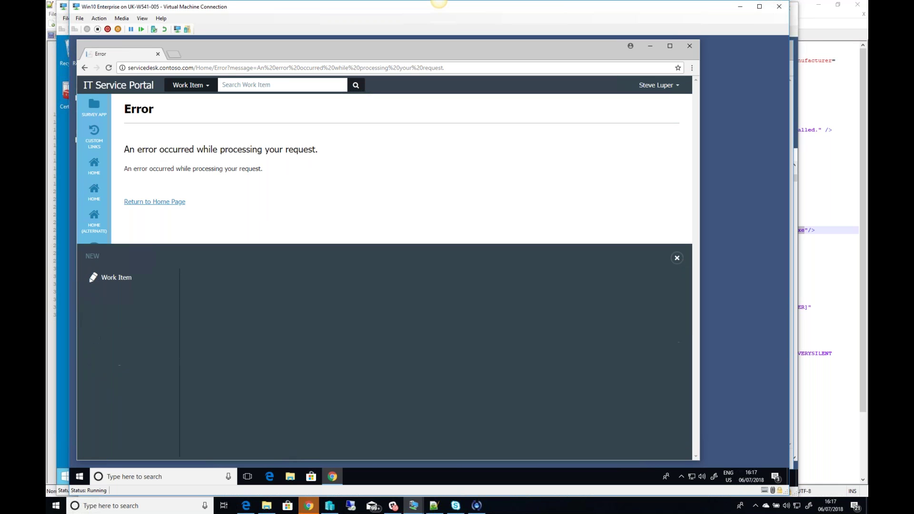
{"action": "left_click", "coordinate": [128, 279]}
{"action": "left_click", "coordinate": [229, 278]}
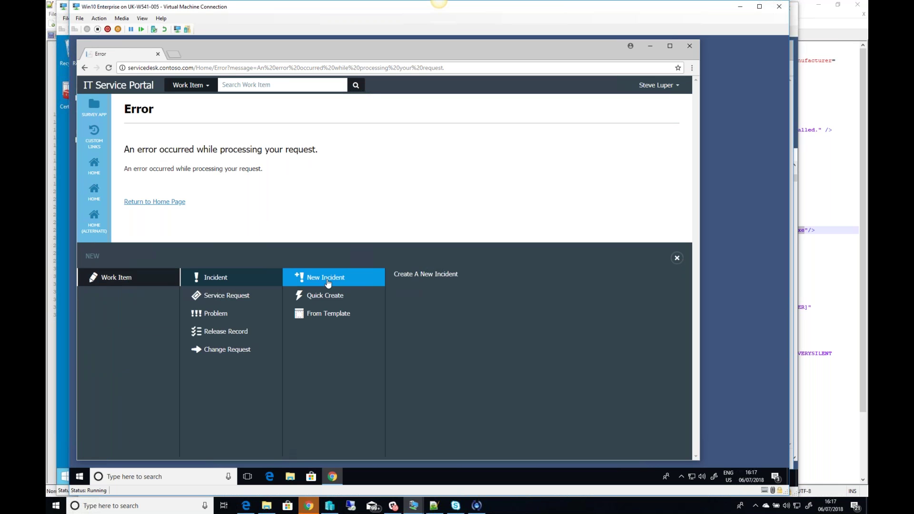
{"action": "left_click", "coordinate": [326, 317]}
{"action": "left_click", "coordinate": [430, 329]}
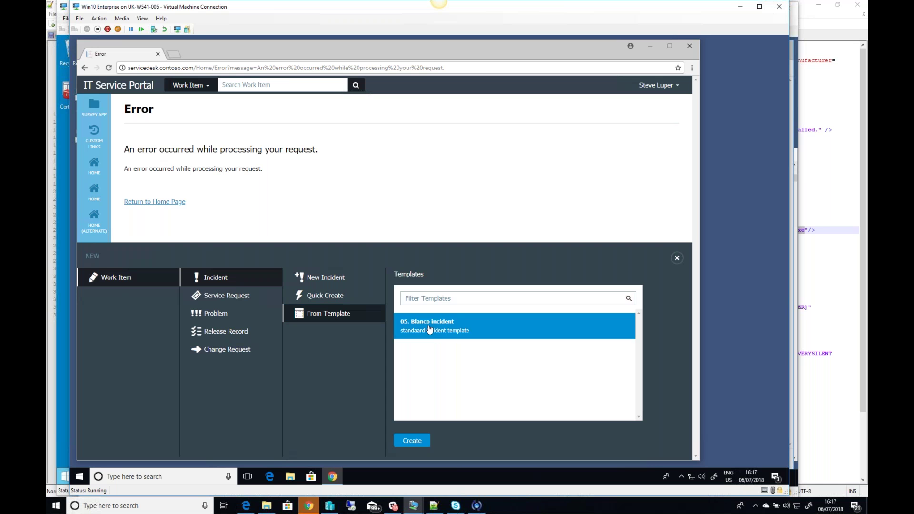
{"action": "left_click", "coordinate": [419, 441]}
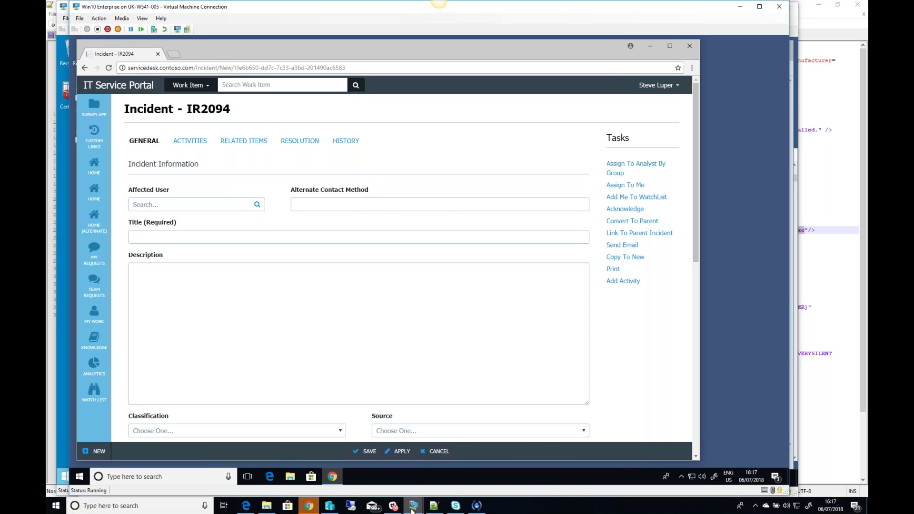
Step: Switch to the SCSM server and bring the Service Manager console forward
{"action": "mouse_move", "coordinate": [412, 511]}
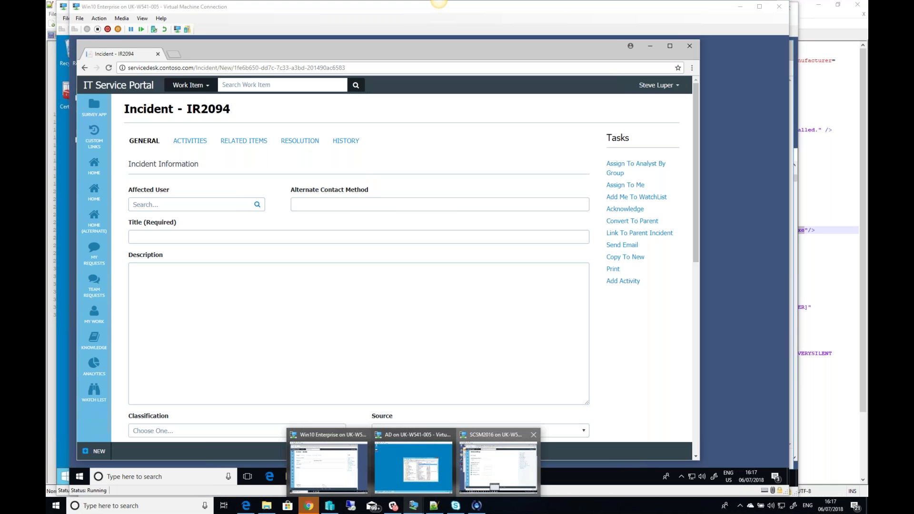
{"action": "left_click", "coordinate": [498, 465]}
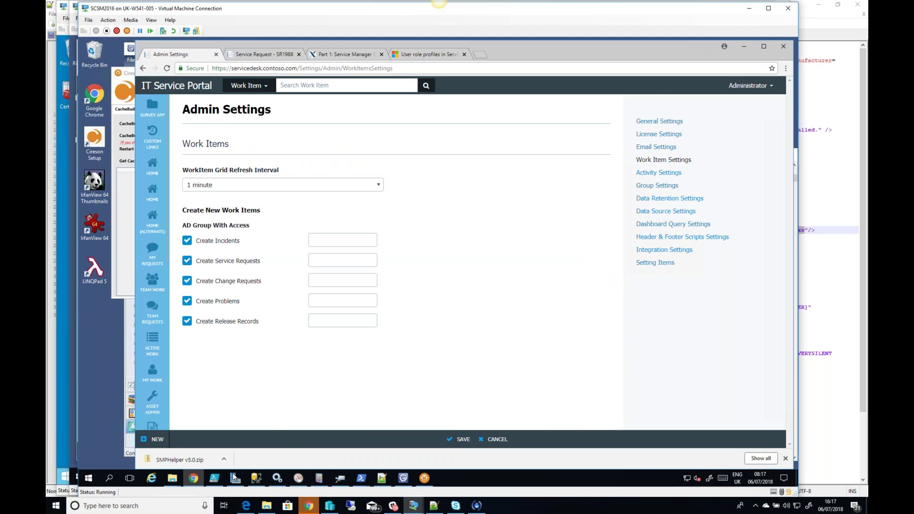
{"action": "left_click", "coordinate": [403, 485]}
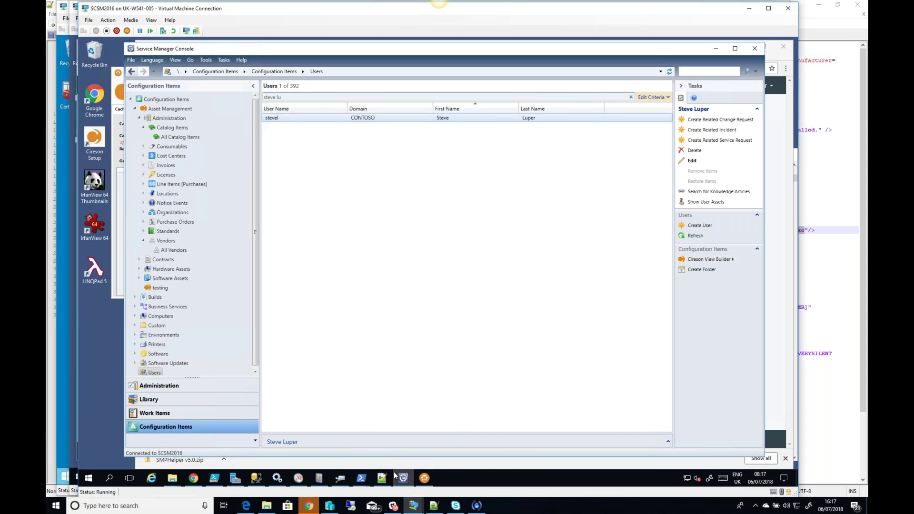
Step: Open the ACME Incident Resolvers user role's Form Templates settings in Administration
{"action": "mouse_move", "coordinate": [407, 484]}
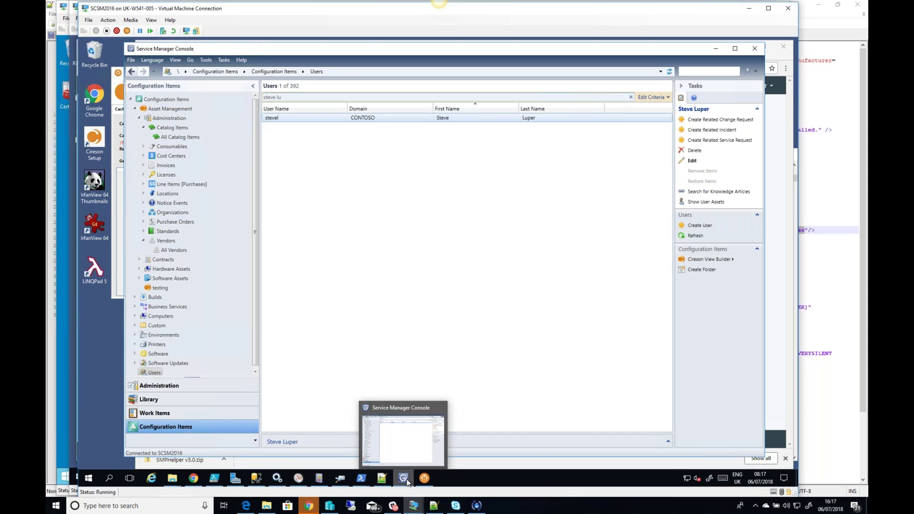
{"action": "left_click", "coordinate": [171, 386]}
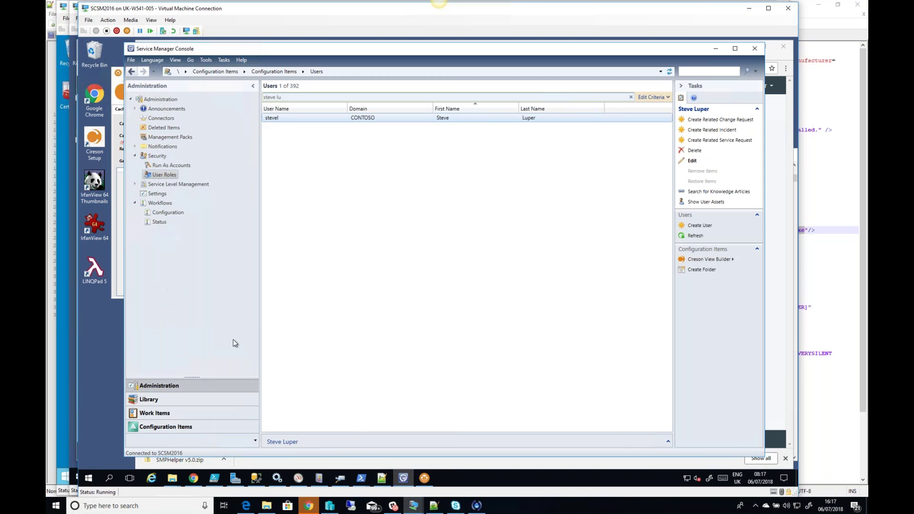
{"action": "left_click", "coordinate": [160, 176]}
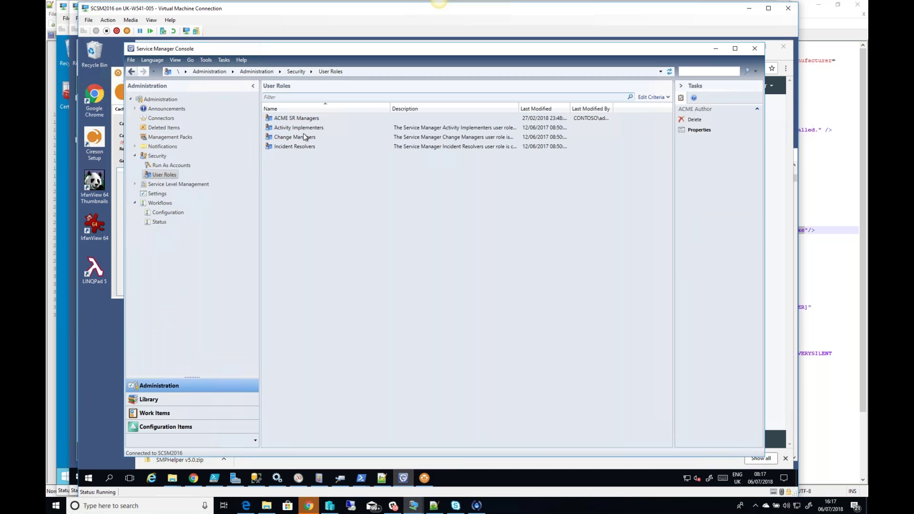
{"action": "left_click", "coordinate": [327, 138]}
{"action": "key", "text": "Return"}
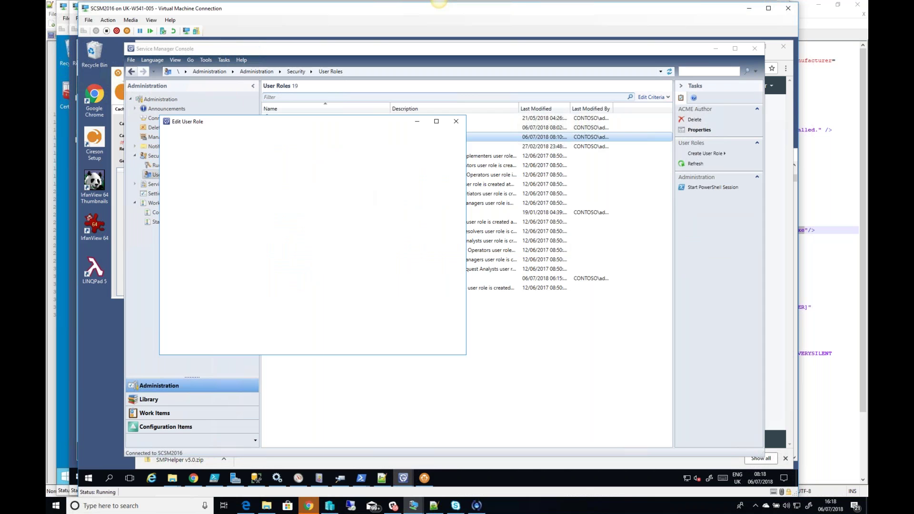
{"action": "left_click", "coordinate": [179, 222]}
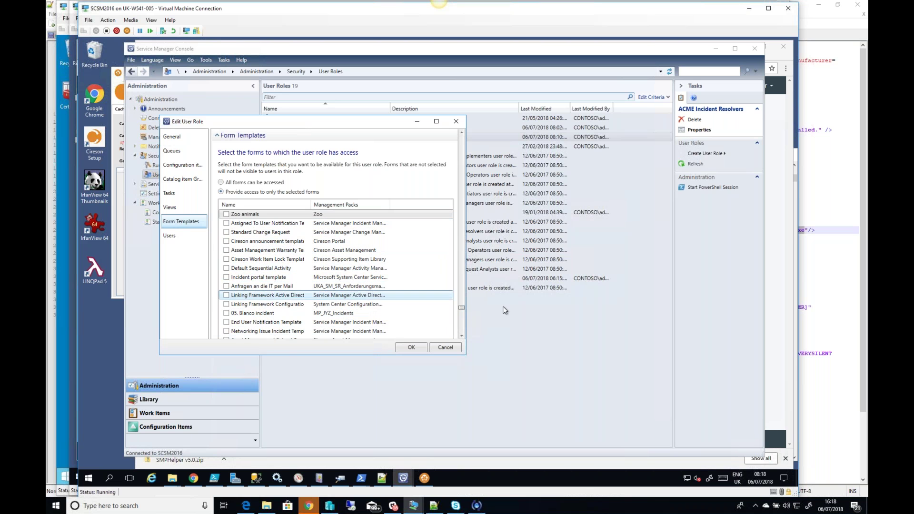
Step: Return to the portal's Admin Settings and open the Setting Items page
{"action": "left_click_drag", "start_coordinate": [462, 307], "coordinate": [465, 328]}
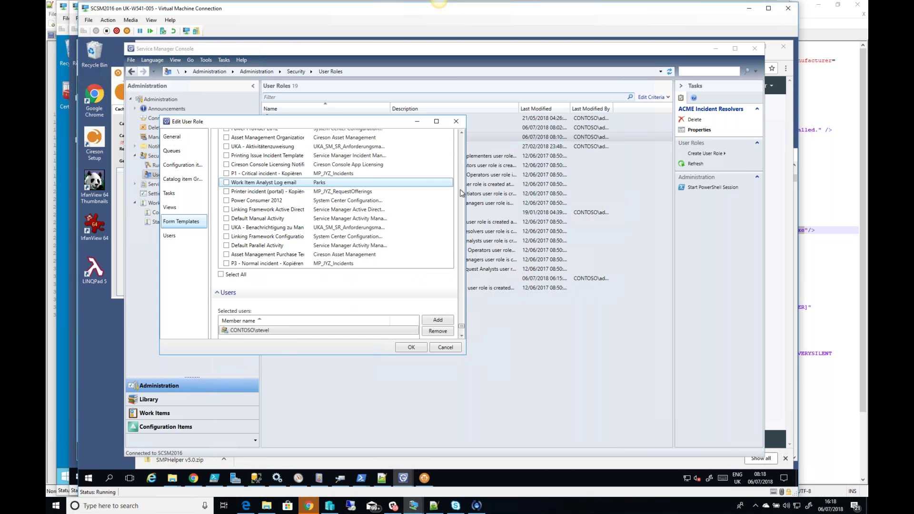
{"action": "left_click", "coordinate": [465, 162]}
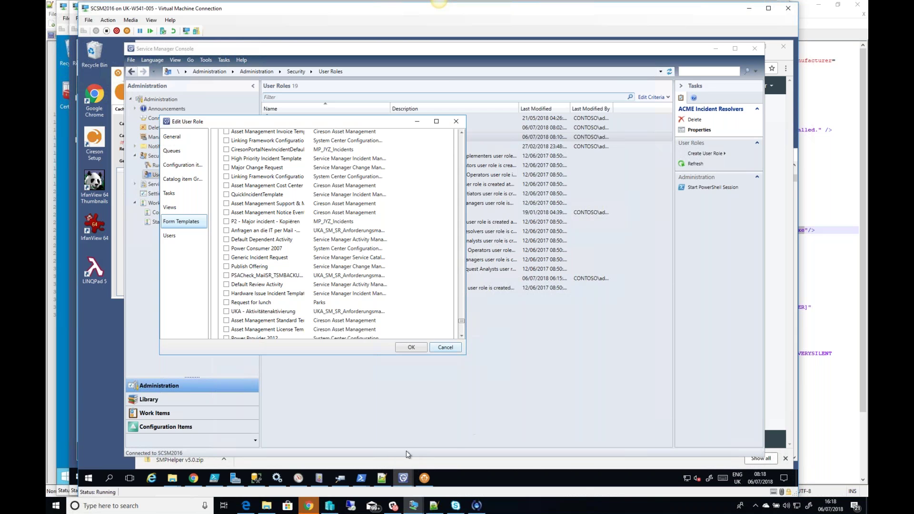
{"action": "left_click", "coordinate": [193, 478]}
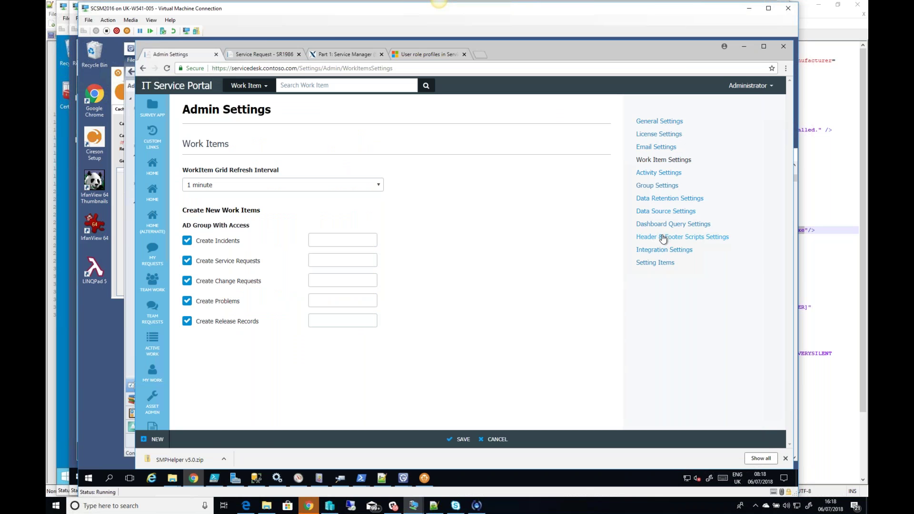
{"action": "left_click", "coordinate": [648, 265]}
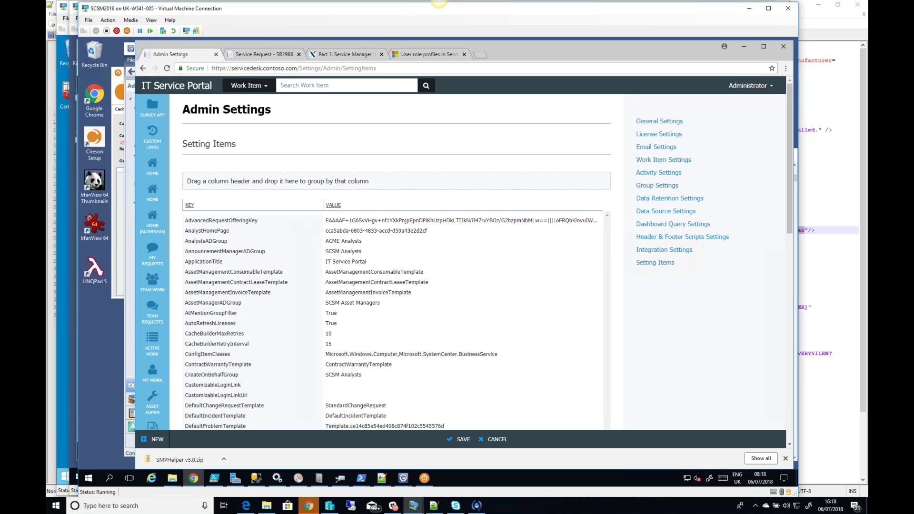
Step: Scroll through the Setting Items keys, including AnalystsADGroup set to ACME Analysts
{"action": "scroll", "coordinate": [224, 286], "scroll_direction": "down", "scroll_amount": 5}
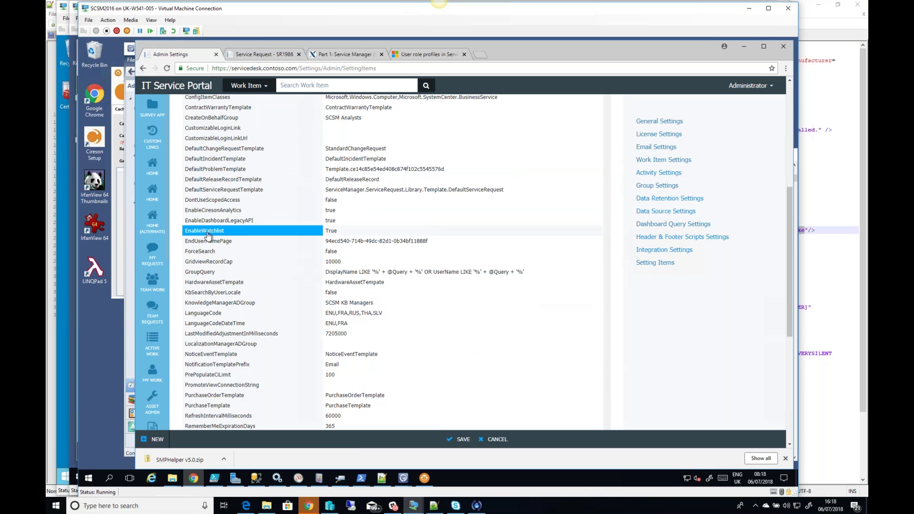
{"action": "scroll", "coordinate": [213, 174], "scroll_direction": "up", "scroll_amount": 1}
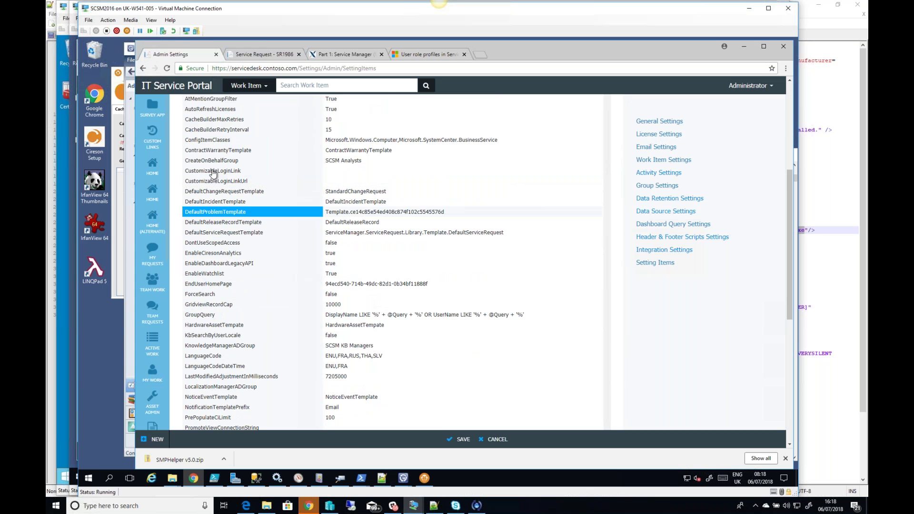
{"action": "scroll", "coordinate": [213, 174], "scroll_direction": "up", "scroll_amount": 1}
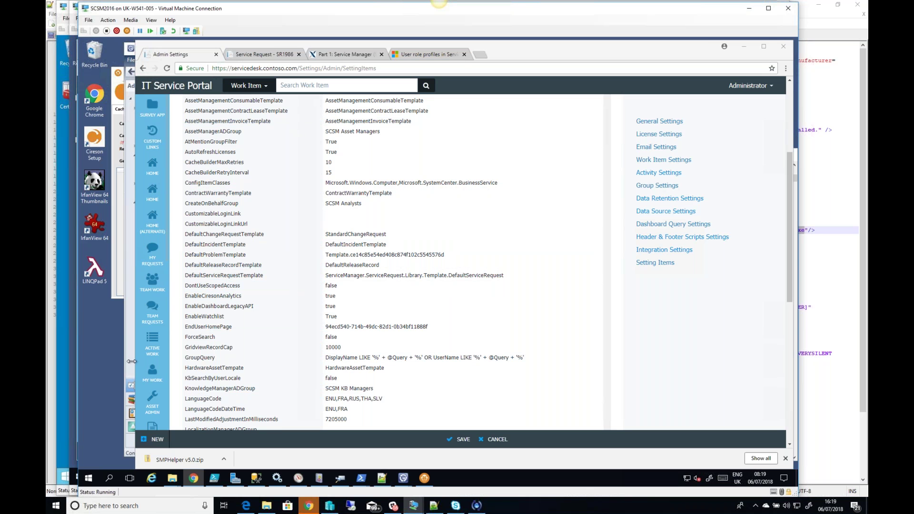
Step: Move the browser aside to uncover the Edit User Role dialog
{"action": "left_click", "coordinate": [607, 74]}
{"action": "left_click_drag", "start_coordinate": [520, 48], "coordinate": [590, 227]}
{"action": "left_click", "coordinate": [309, 51]}
Step: Set the ACME Incident Resolvers role to 'All forms can be accessed' and confirm with OK
{"action": "left_click", "coordinate": [380, 122]}
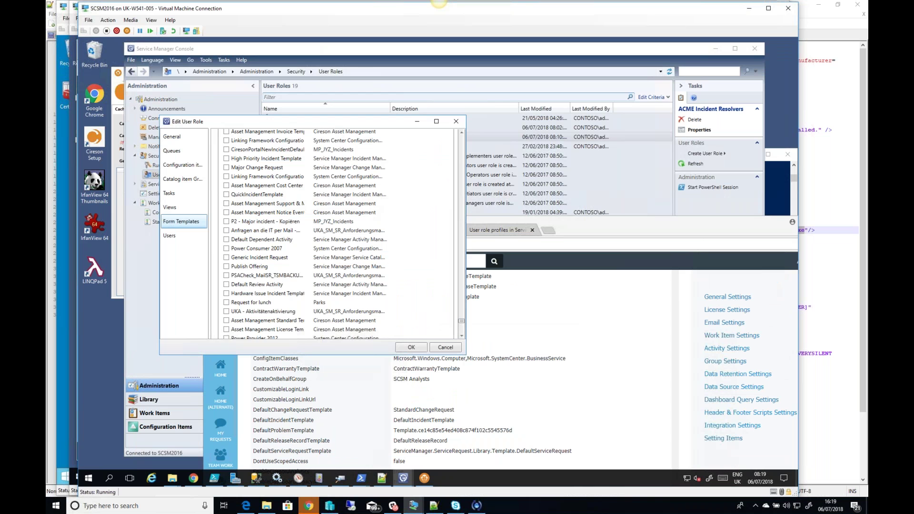
{"action": "scroll", "coordinate": [460, 193], "scroll_direction": "up", "scroll_amount": 15}
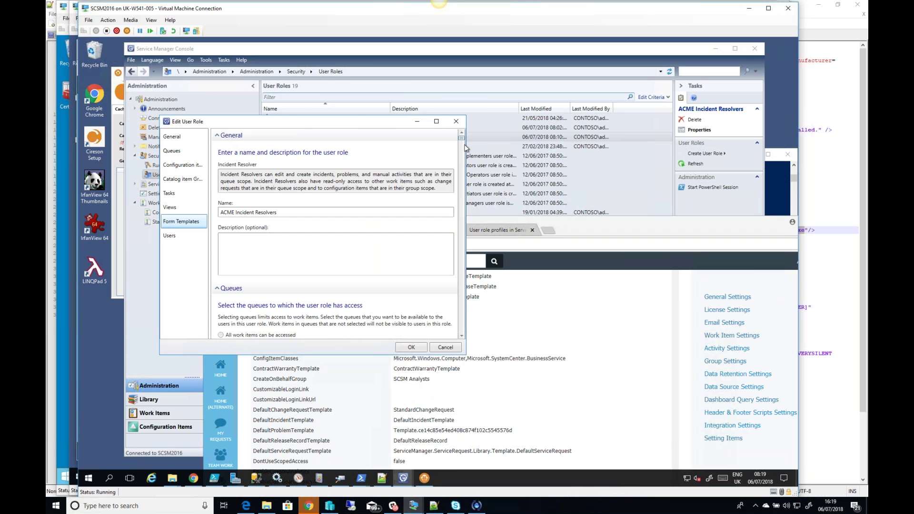
{"action": "scroll", "coordinate": [453, 155], "scroll_direction": "down", "scroll_amount": 10}
{"action": "left_click", "coordinate": [186, 223]}
{"action": "left_click", "coordinate": [221, 182]}
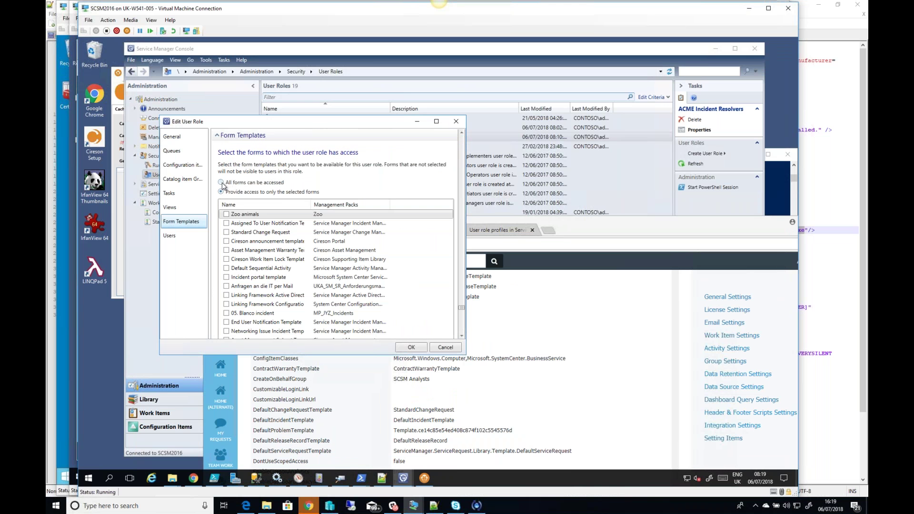
{"action": "left_click", "coordinate": [417, 350]}
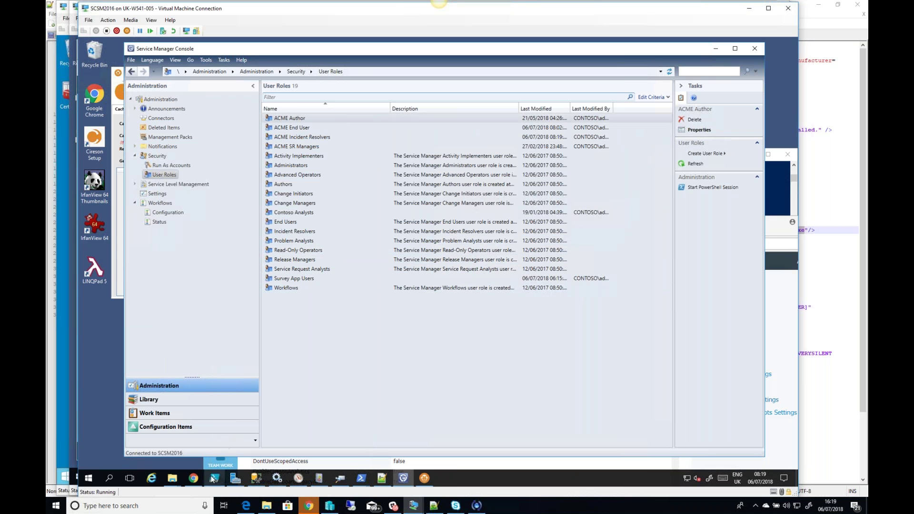
{"action": "mouse_move", "coordinate": [415, 511]}
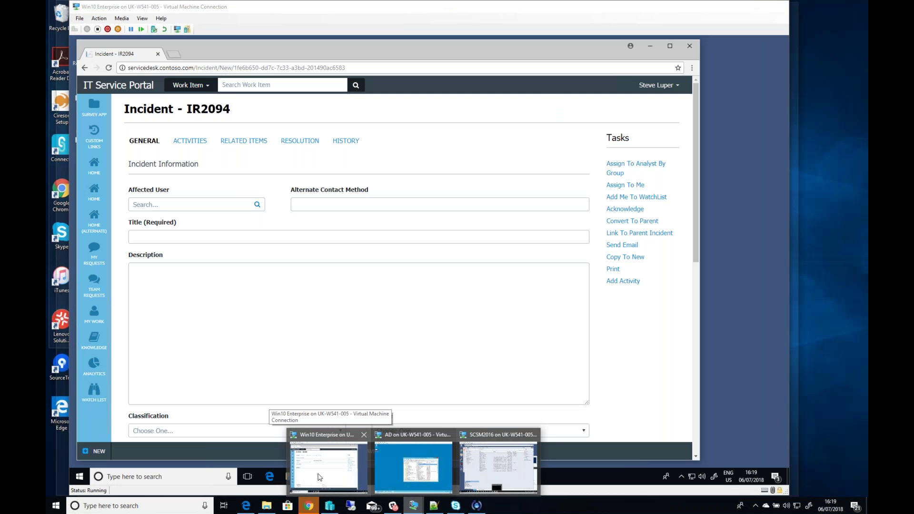
Step: On the Windows 10 machine, start a new blank incident
{"action": "left_click", "coordinate": [319, 477]}
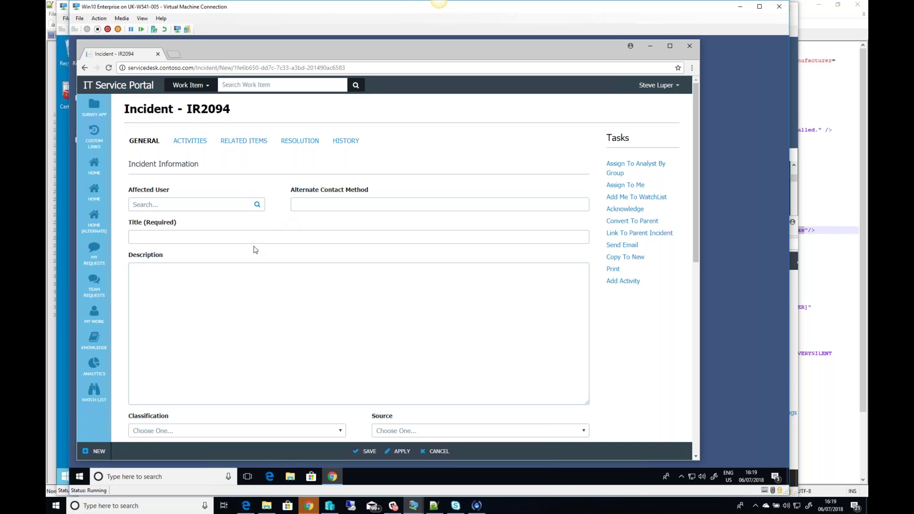
{"action": "left_click", "coordinate": [99, 451]}
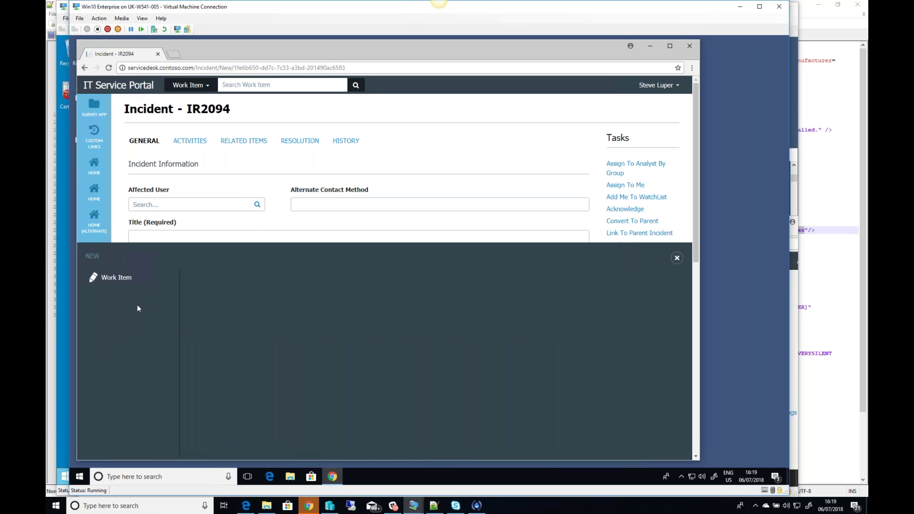
{"action": "left_click", "coordinate": [115, 281]}
{"action": "left_click", "coordinate": [210, 278]}
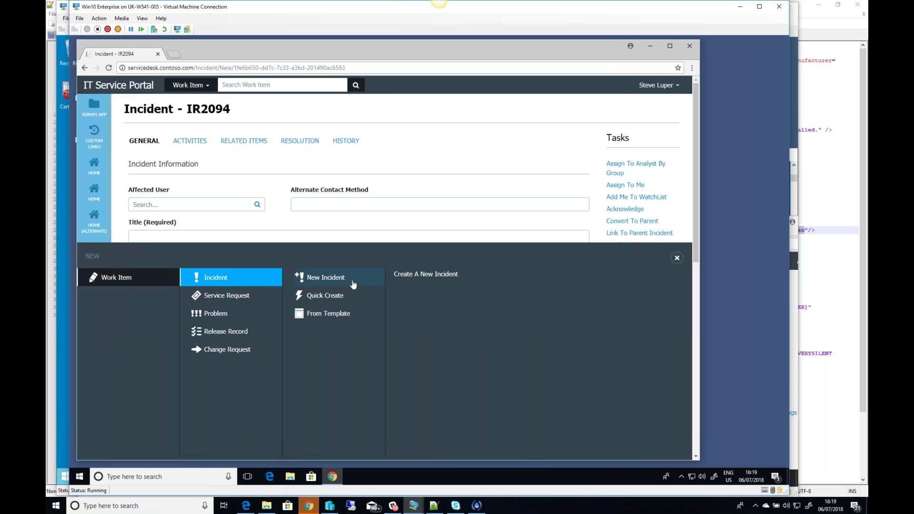
{"action": "left_click", "coordinate": [352, 282]}
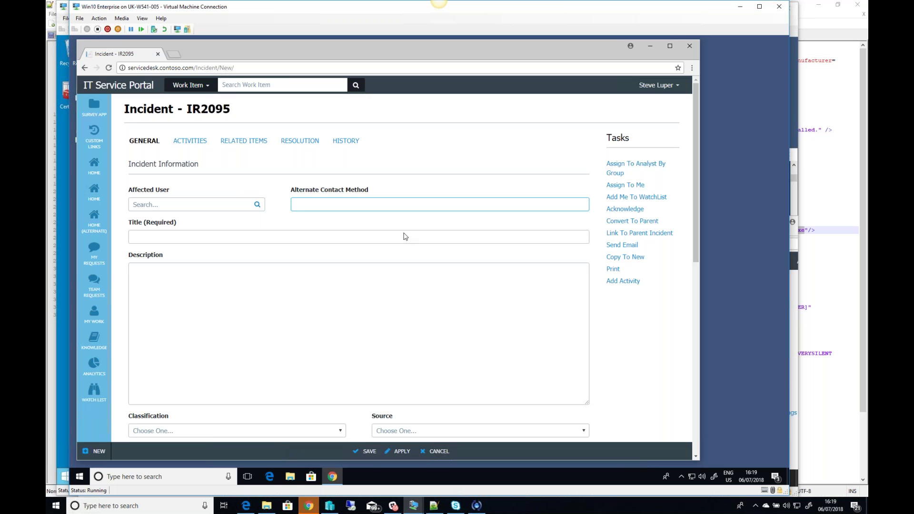
{"action": "left_click", "coordinate": [405, 236]}
{"action": "left_click", "coordinate": [515, 207]}
{"action": "left_click", "coordinate": [410, 295]}
Step: Title the incident 'A new ticket', set the affected user, classify as Networking Problems, and save
{"action": "left_click", "coordinate": [175, 235]}
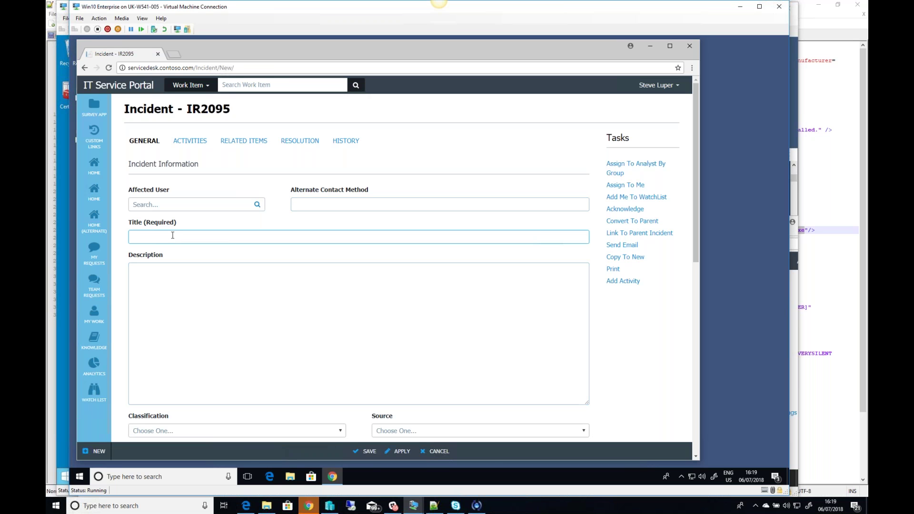
{"action": "type", "text": "A new ticket"}
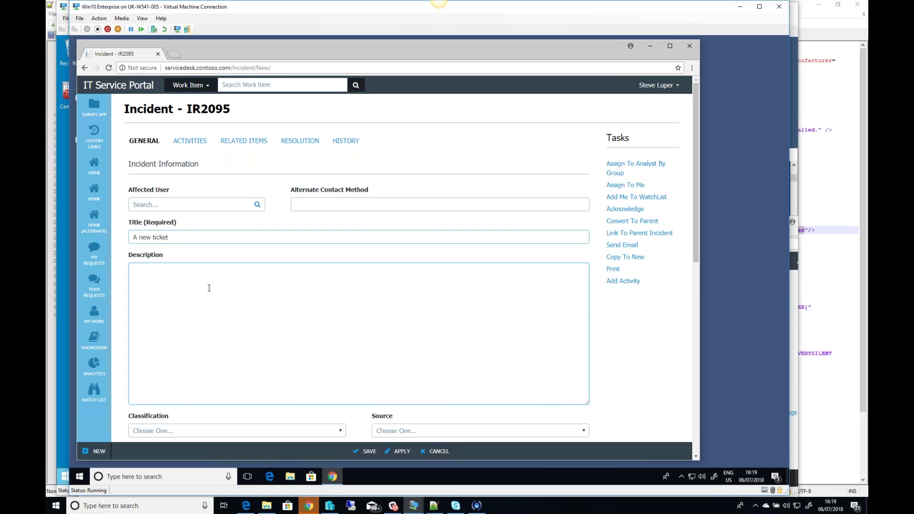
{"action": "scroll", "coordinate": [208, 286], "scroll_direction": "down", "scroll_amount": 2}
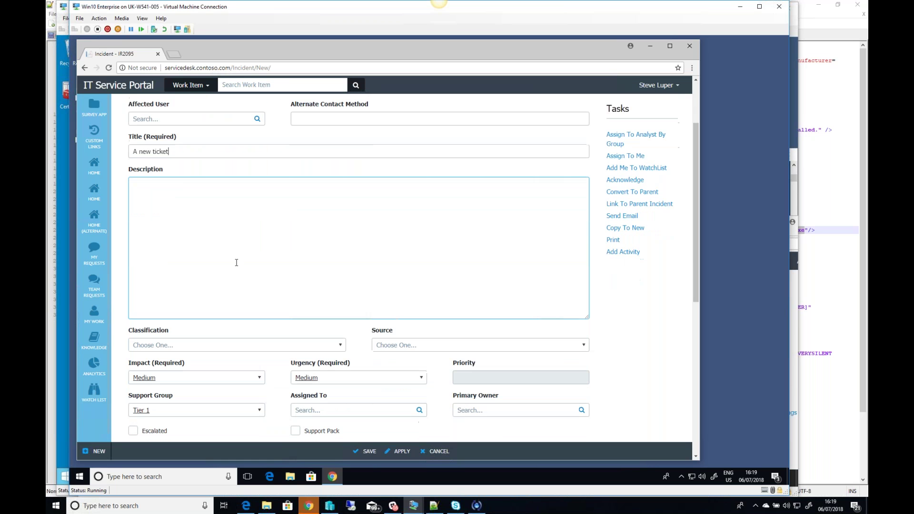
{"action": "left_click", "coordinate": [224, 119]}
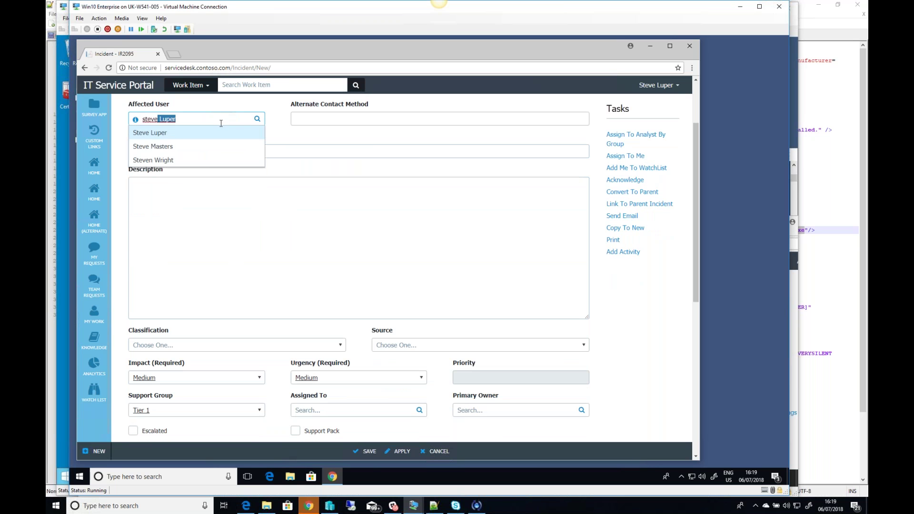
{"action": "left_click", "coordinate": [163, 134]}
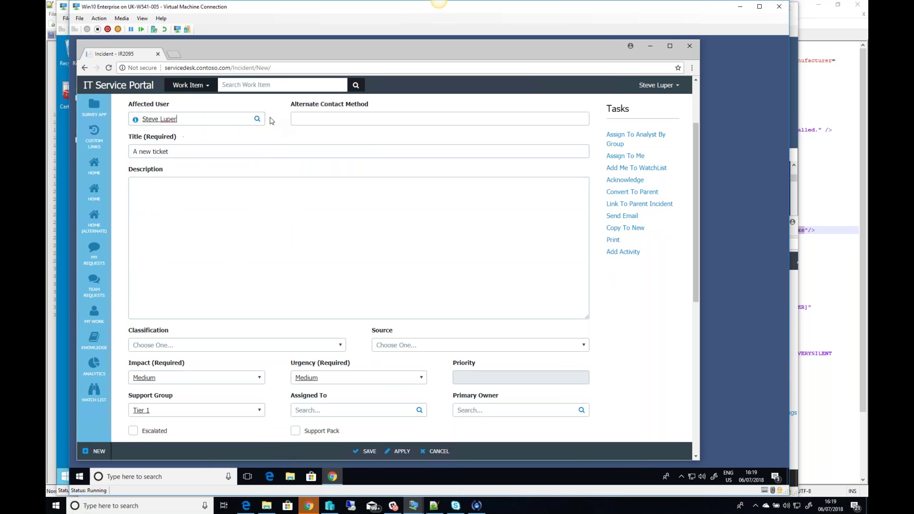
{"action": "left_click", "coordinate": [181, 210]}
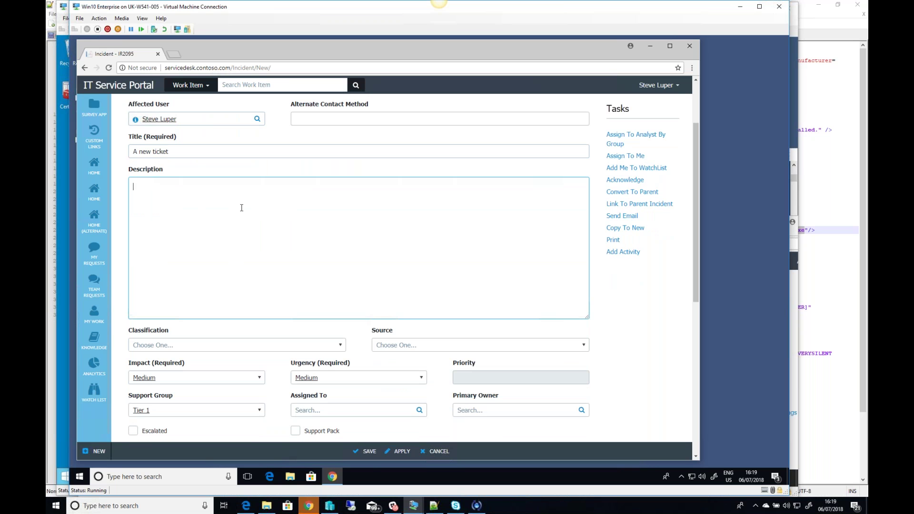
{"action": "left_click", "coordinate": [342, 347]}
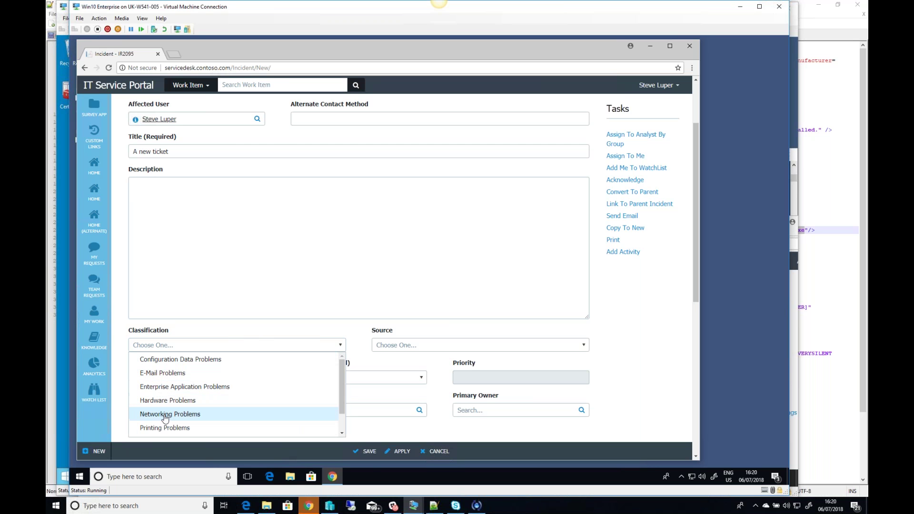
{"action": "left_click", "coordinate": [166, 415]}
{"action": "left_click", "coordinate": [334, 415]}
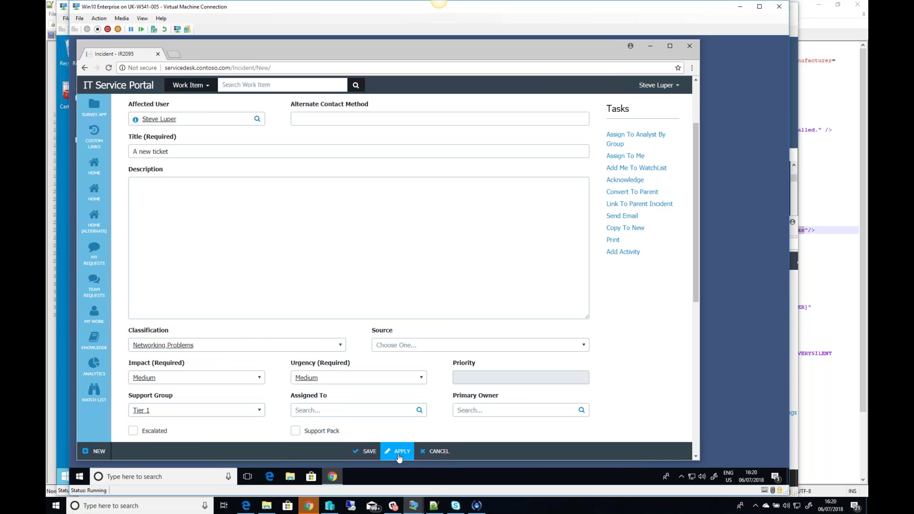
{"action": "left_click", "coordinate": [375, 457]}
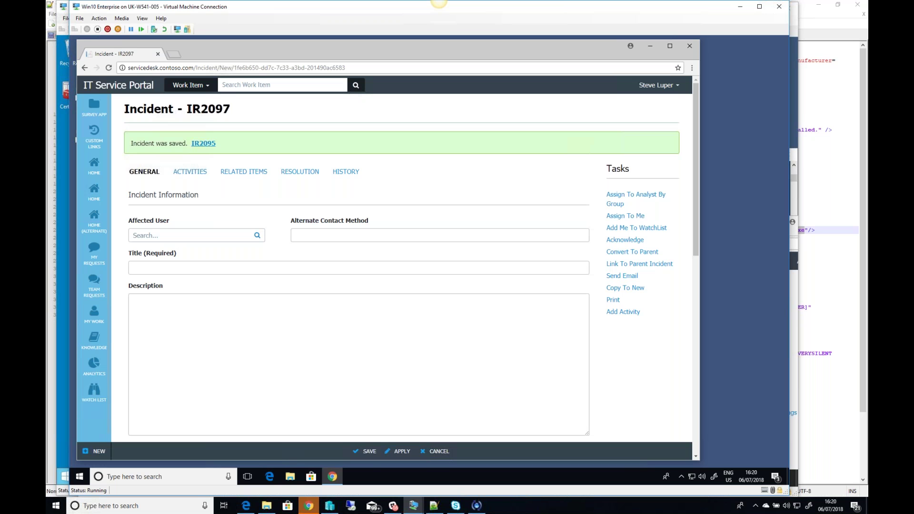
Step: Open saved incident IR2095 and review its Description and Affected User fields
{"action": "left_click", "coordinate": [205, 144]}
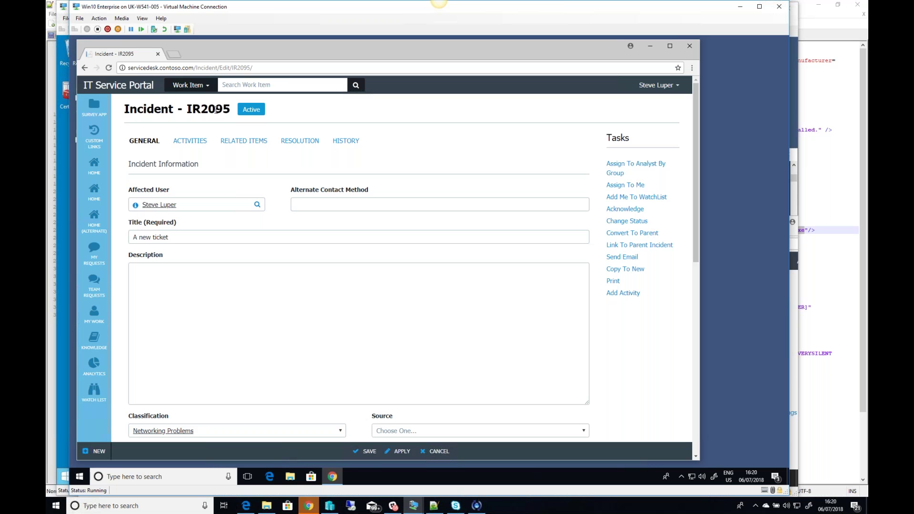
{"action": "left_click", "coordinate": [329, 279]}
{"action": "left_click", "coordinate": [328, 352]}
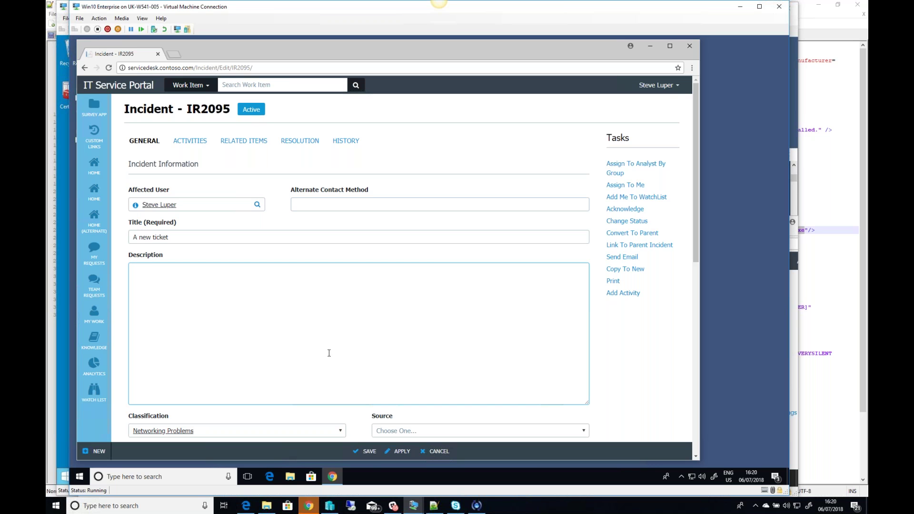
{"action": "left_click", "coordinate": [186, 204]}
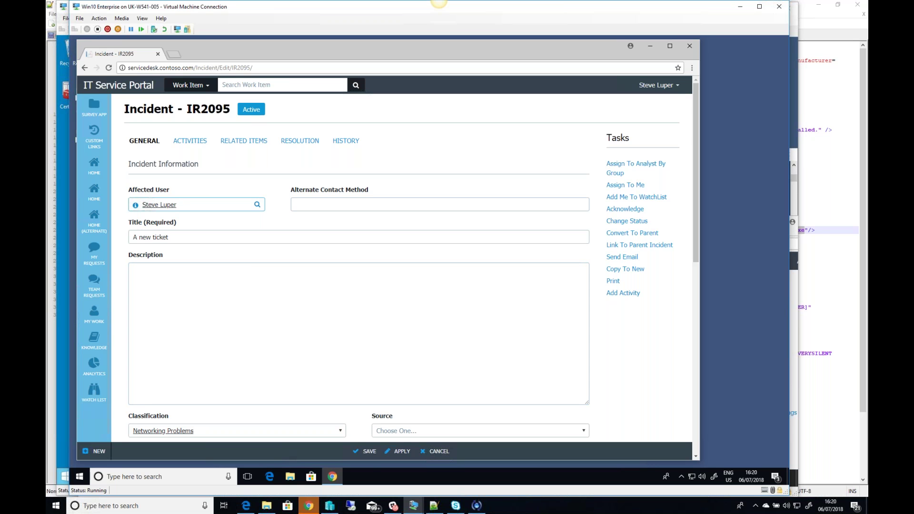
{"action": "left_click", "coordinate": [275, 375]}
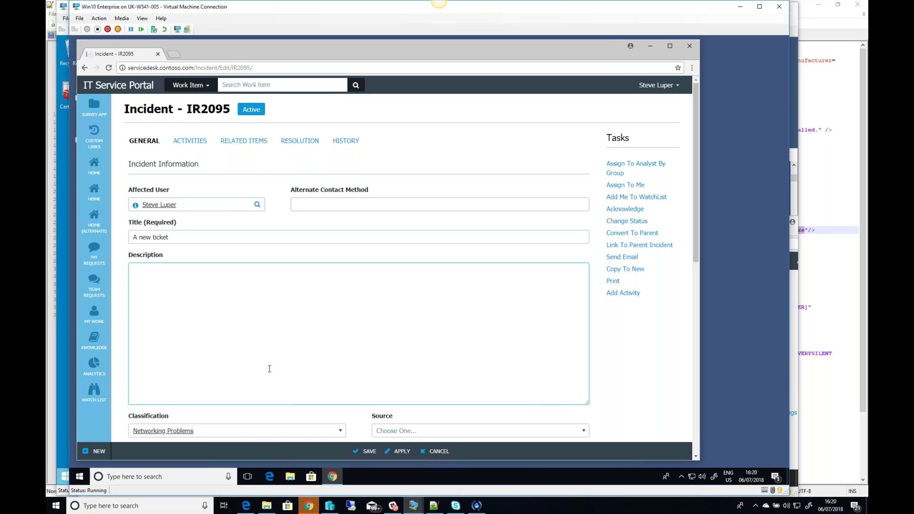
{"action": "left_click", "coordinate": [110, 450]}
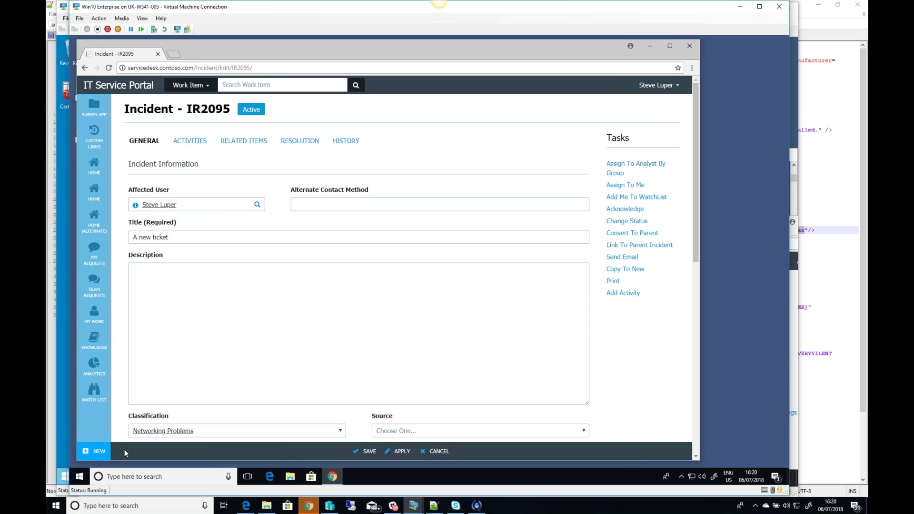
Step: Create incident 'Quicker' for the matching affected user, classified E-Mail Problems, and save it
{"action": "left_click", "coordinate": [123, 282]}
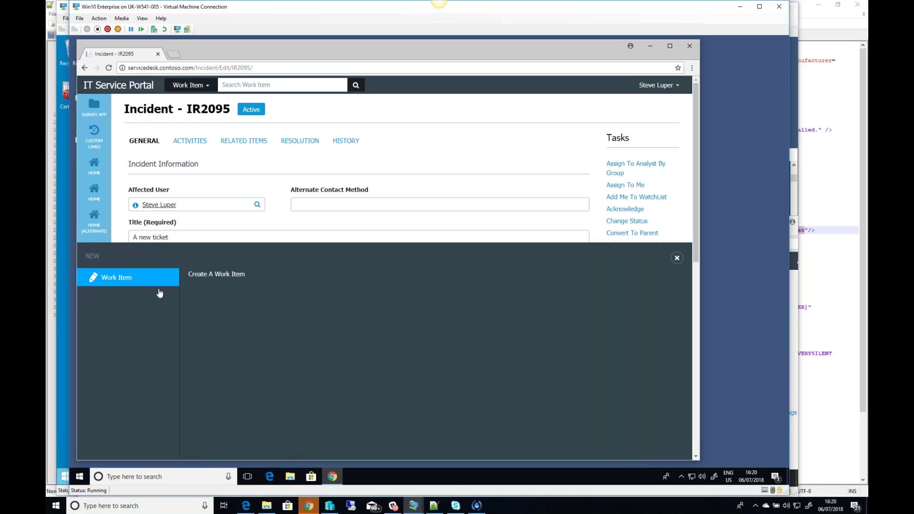
{"action": "left_click", "coordinate": [195, 279]}
{"action": "left_click", "coordinate": [316, 278]}
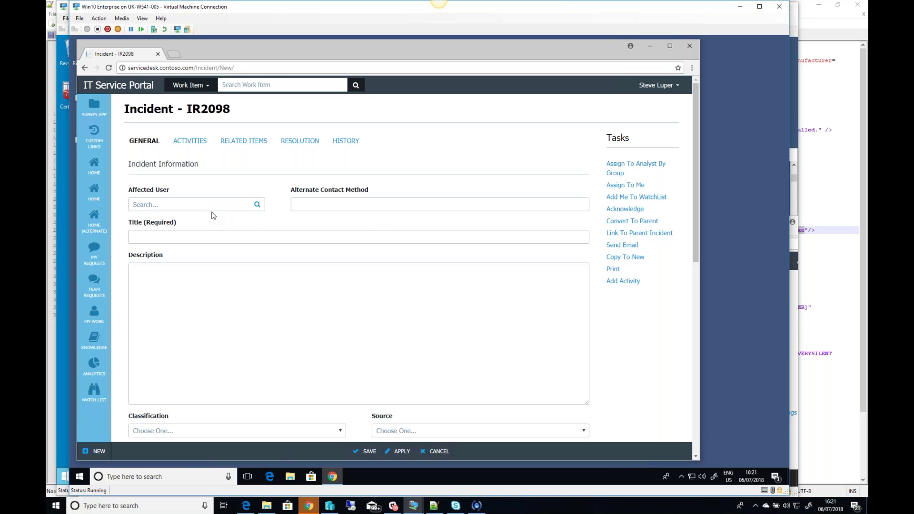
{"action": "left_click", "coordinate": [200, 206]}
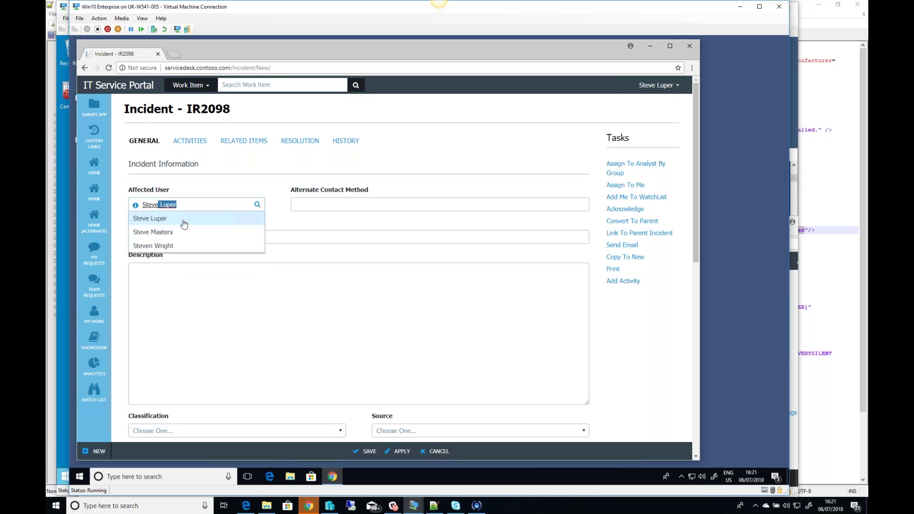
{"action": "left_click", "coordinate": [182, 221]}
{"action": "left_click", "coordinate": [194, 236]}
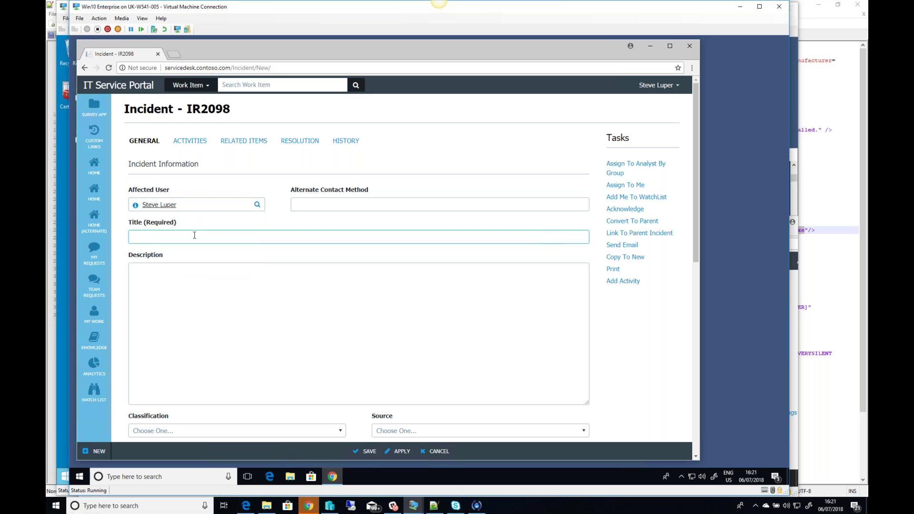
{"action": "type", "text": "Quicker"}
{"action": "left_click", "coordinate": [338, 432]}
{"action": "left_click", "coordinate": [229, 453]}
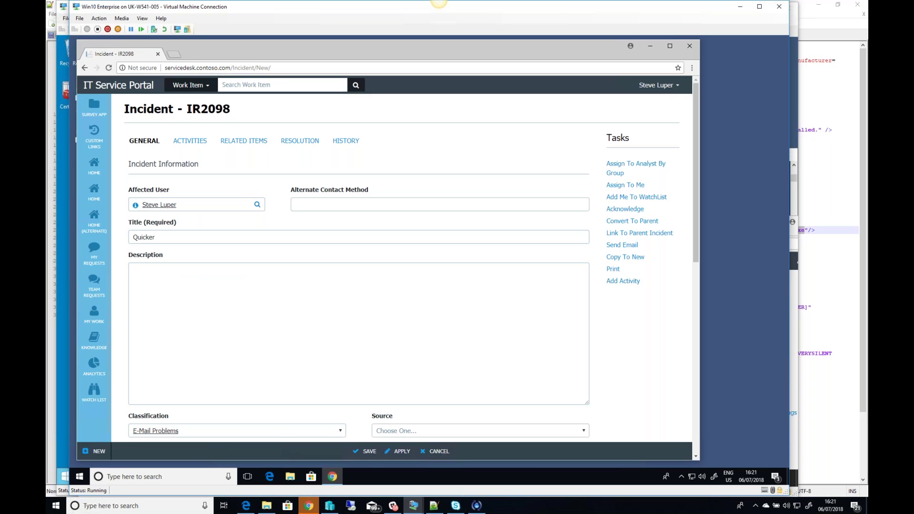
{"action": "left_click", "coordinate": [365, 452]}
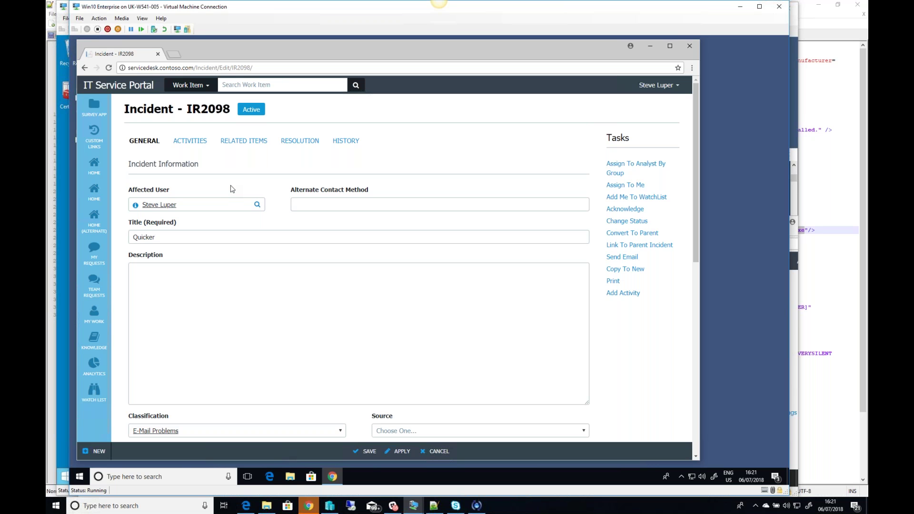
Step: Open another blank new incident form
{"action": "left_click", "coordinate": [195, 202]}
{"action": "left_click", "coordinate": [95, 451]}
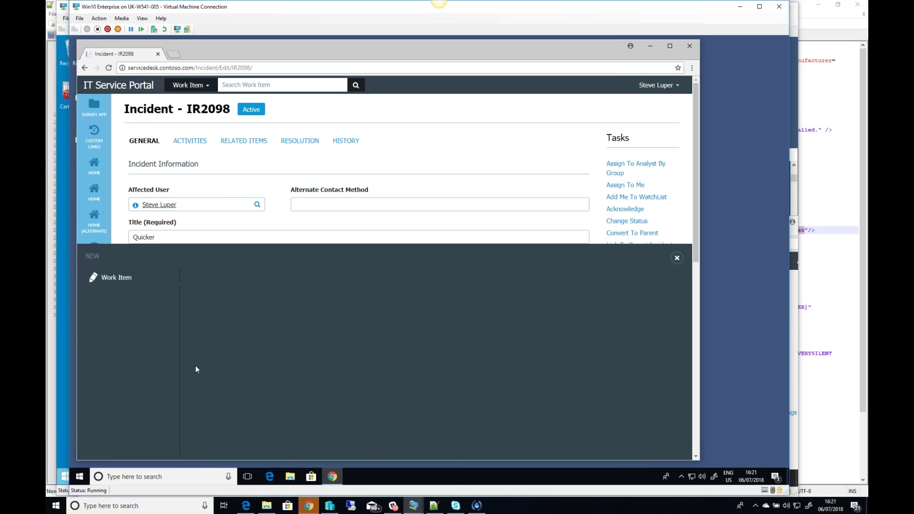
{"action": "left_click", "coordinate": [121, 279]}
{"action": "left_click", "coordinate": [212, 278]}
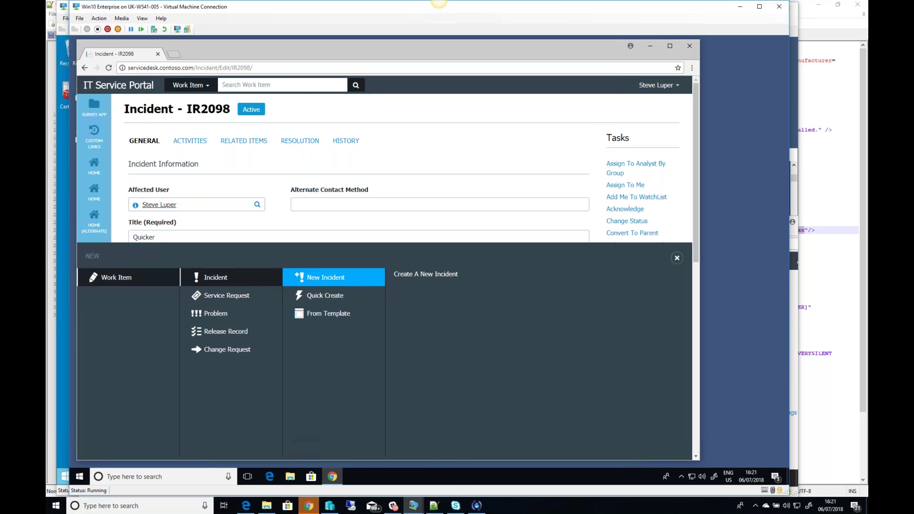
{"action": "left_click", "coordinate": [325, 277]}
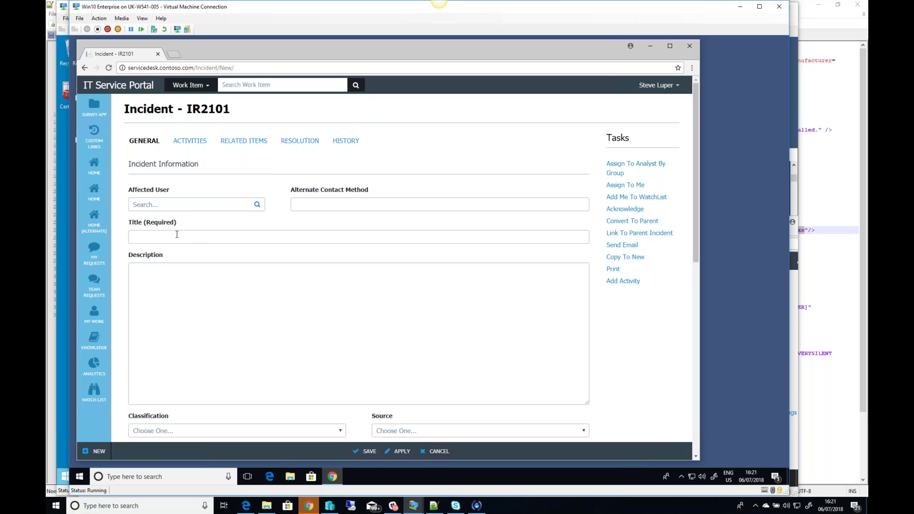
Step: Title the incident 'Another ticket' and classify it as Enterprise Application Problems
{"action": "left_click", "coordinate": [179, 236]}
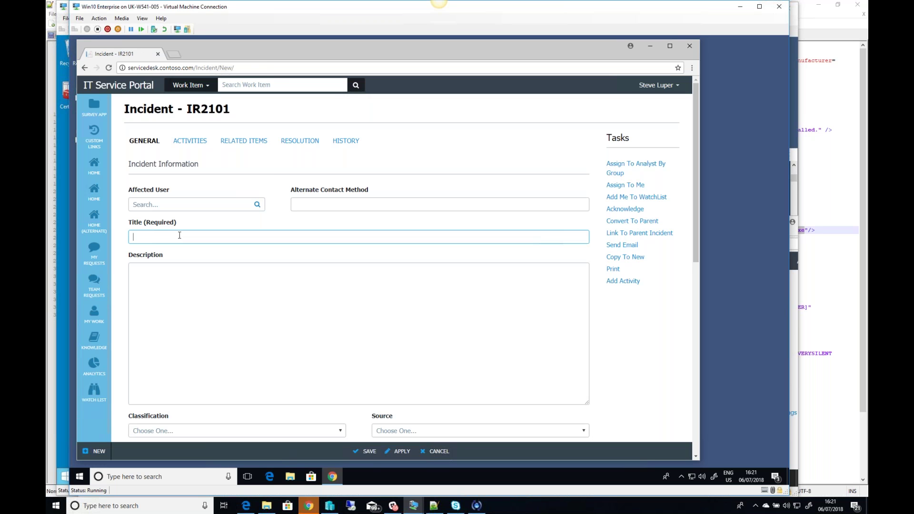
{"action": "type", "text": "Anoth"}
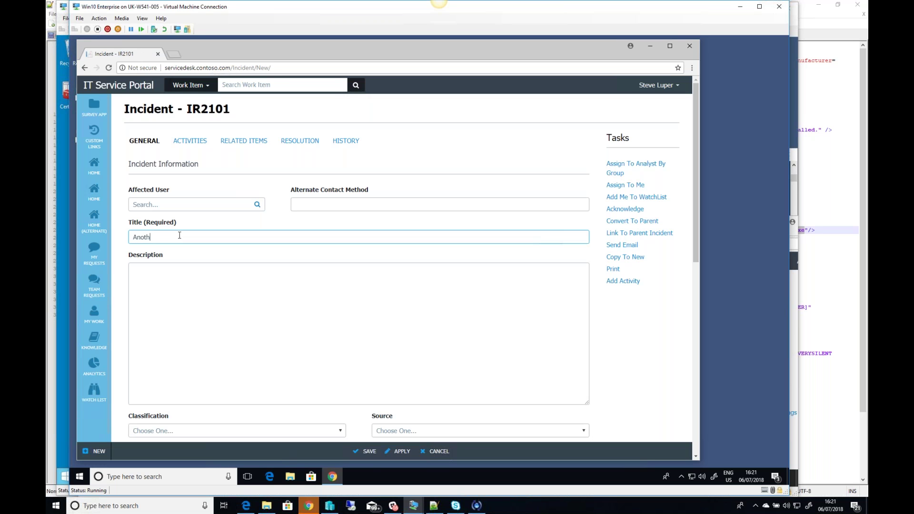
{"action": "type", "text": "er ticket"}
{"action": "key", "text": "Tab"}
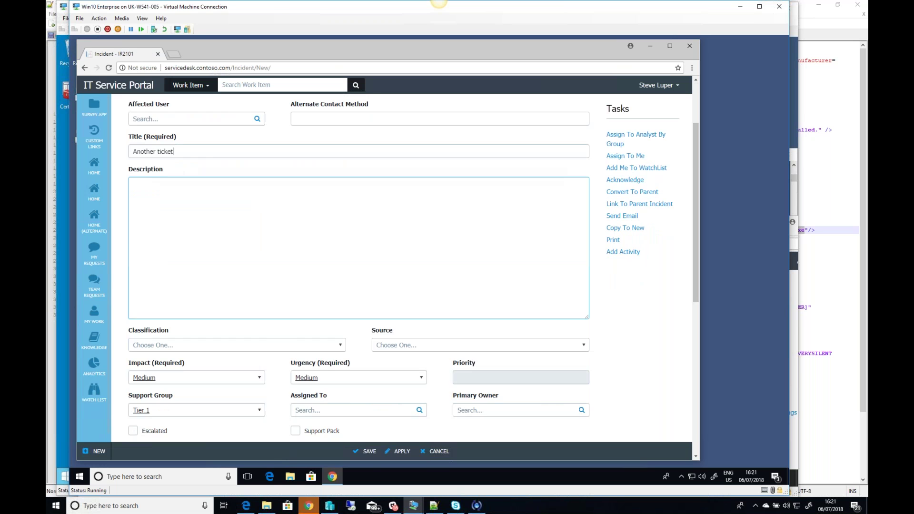
{"action": "scroll", "coordinate": [194, 236], "scroll_direction": "down", "scroll_amount": 2}
{"action": "key", "text": "Tab"}
{"action": "left_click", "coordinate": [147, 259]}
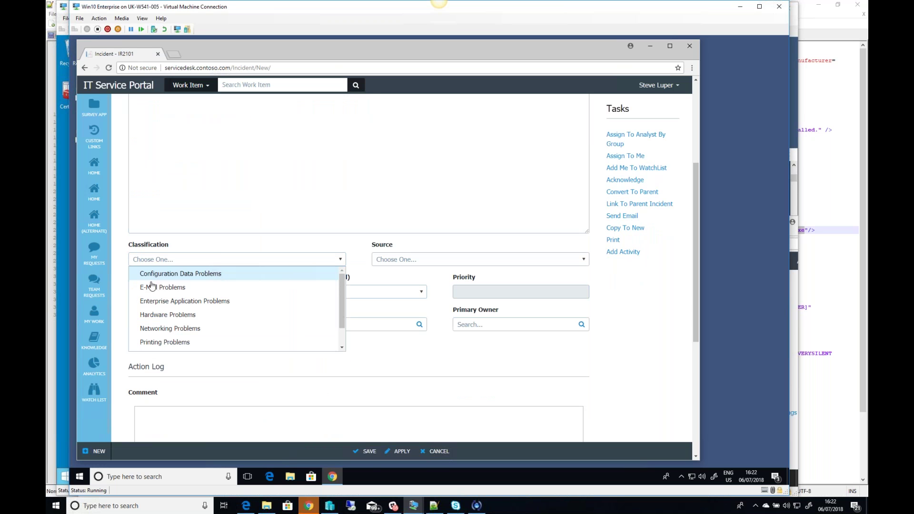
{"action": "left_click", "coordinate": [179, 300]}
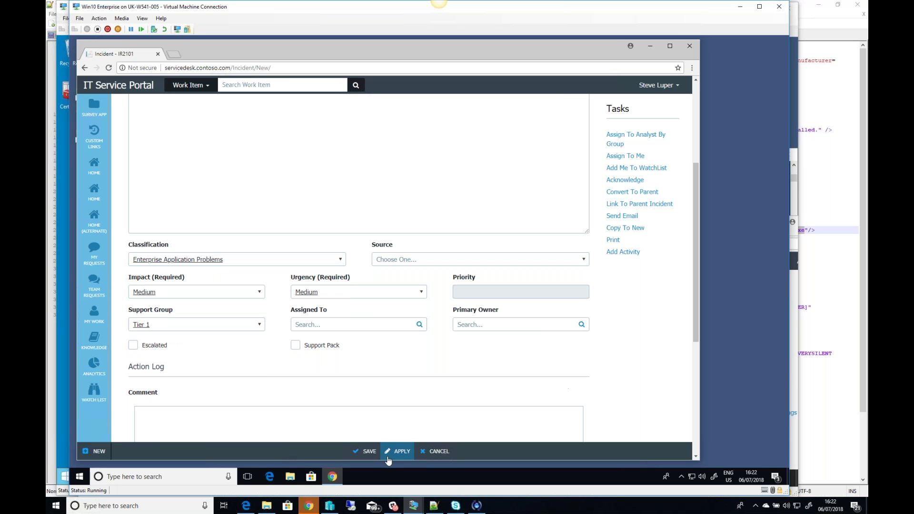
Step: Assign the incident to the matching analyst and save it
{"action": "left_click", "coordinate": [367, 324]}
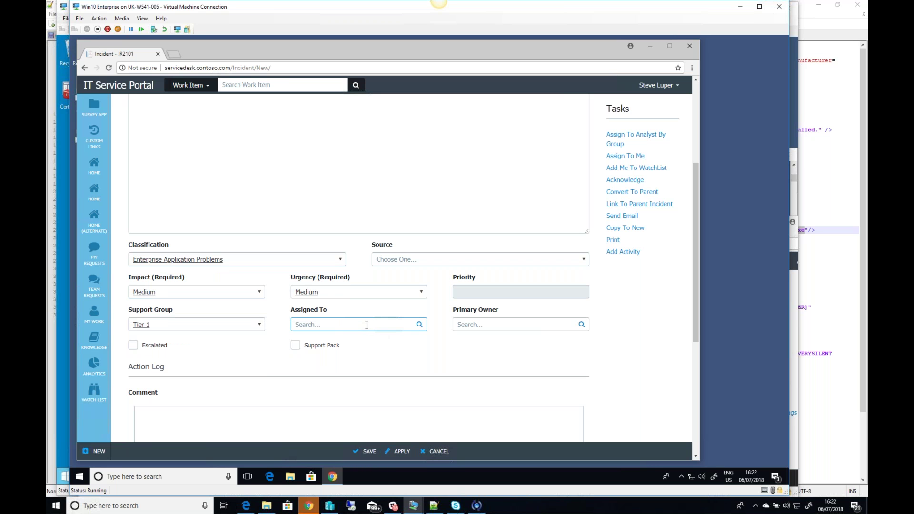
{"action": "type", "text": "steve"}
{"action": "left_click", "coordinate": [351, 340]}
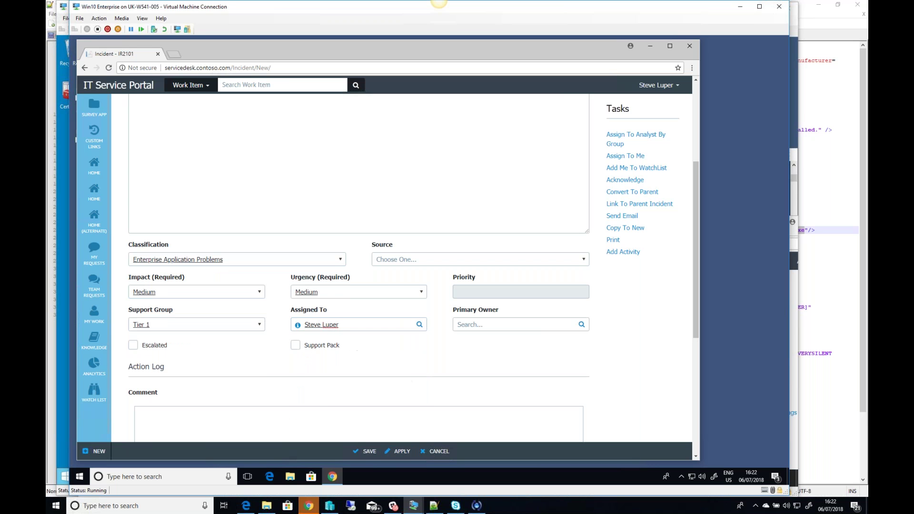
{"action": "left_click", "coordinate": [371, 455]}
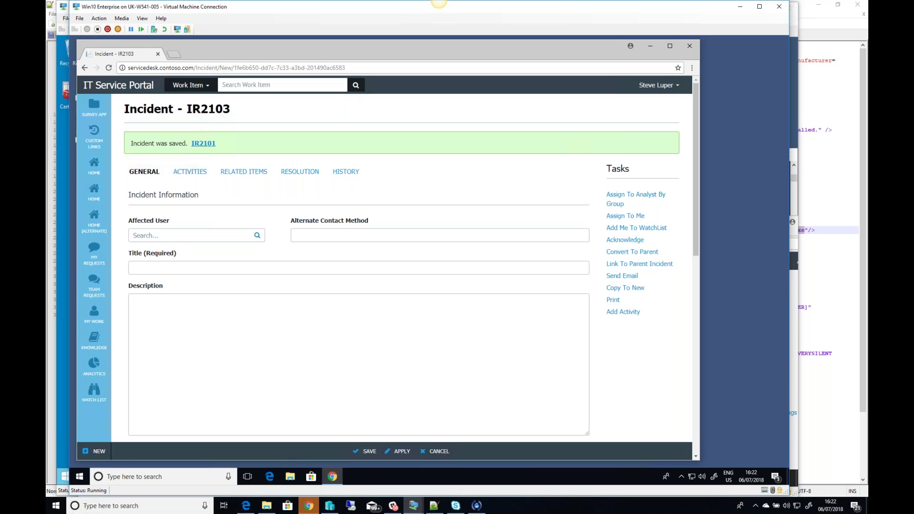
{"action": "left_click", "coordinate": [401, 368]}
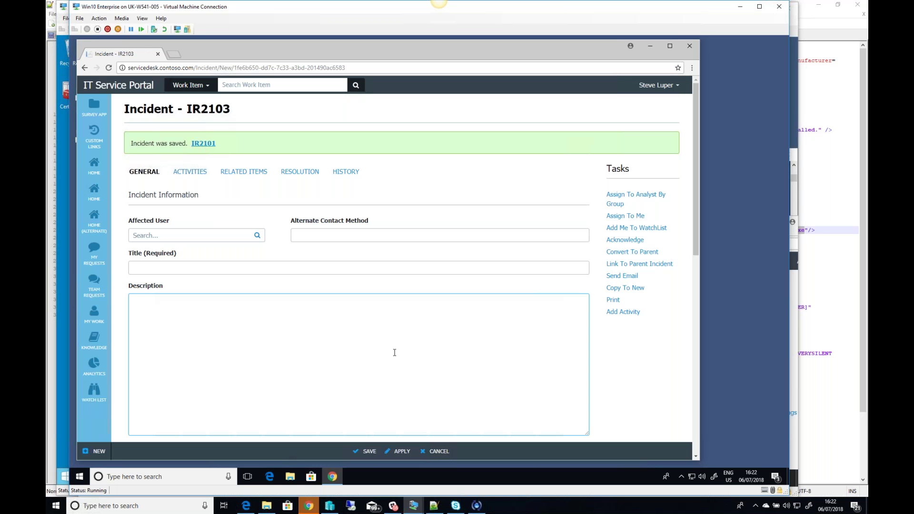
Step: Try opening incident IR2101, which is blocked for lack of access, then view the empty My Work list
{"action": "left_click", "coordinate": [204, 143]}
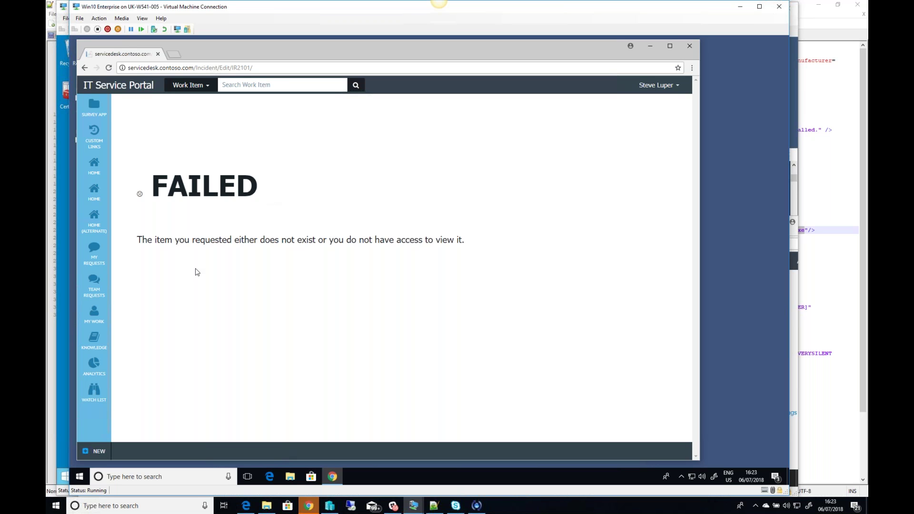
{"action": "left_click", "coordinate": [95, 318]}
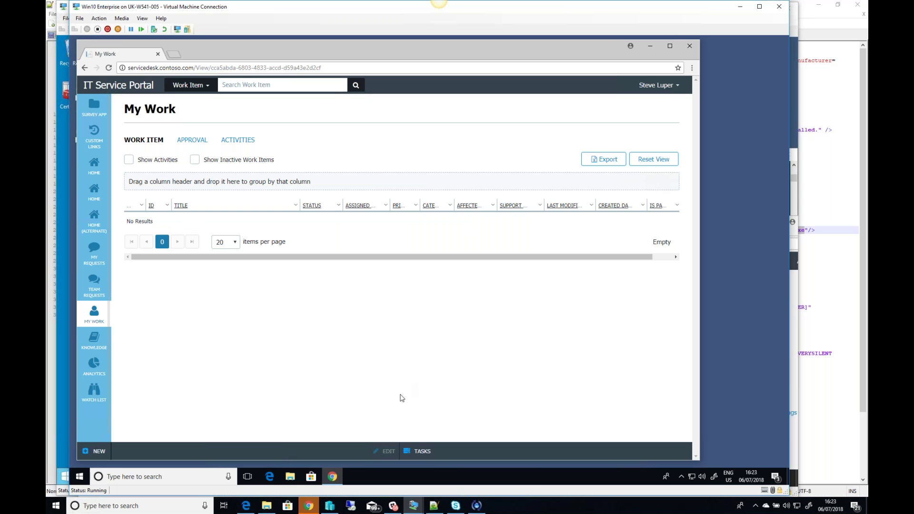
{"action": "mouse_move", "coordinate": [417, 510]}
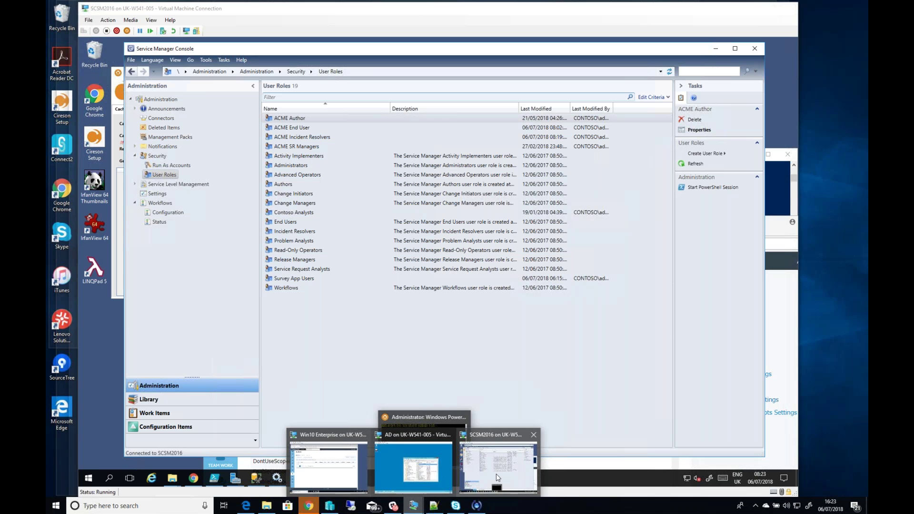
Step: Review the ACME Incident Resolvers role's queue scope, cancel unchanged, and show the Library's Queues list
{"action": "left_click", "coordinate": [497, 478]}
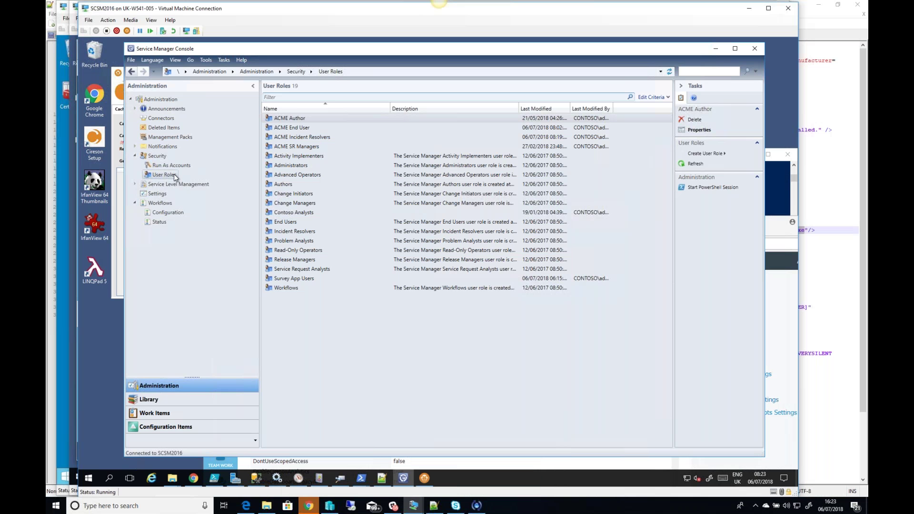
{"action": "left_click", "coordinate": [296, 140]}
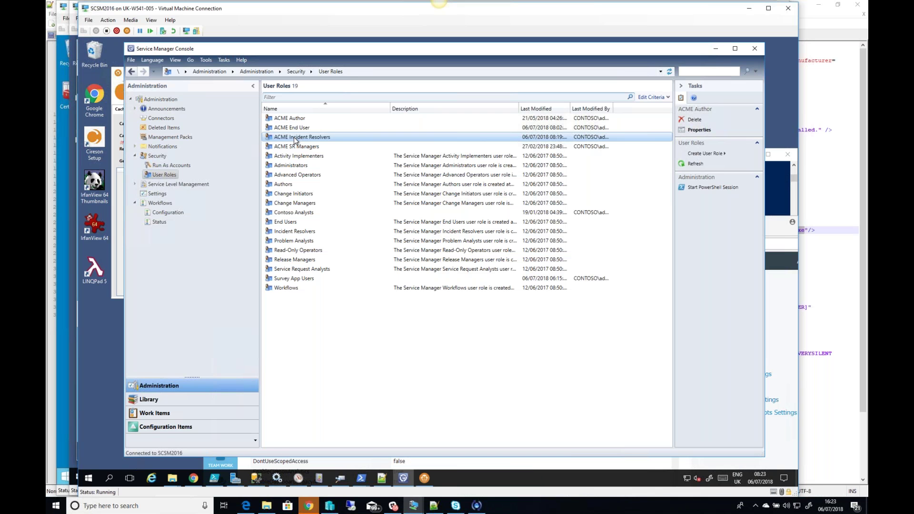
{"action": "double_click", "coordinate": [295, 140]}
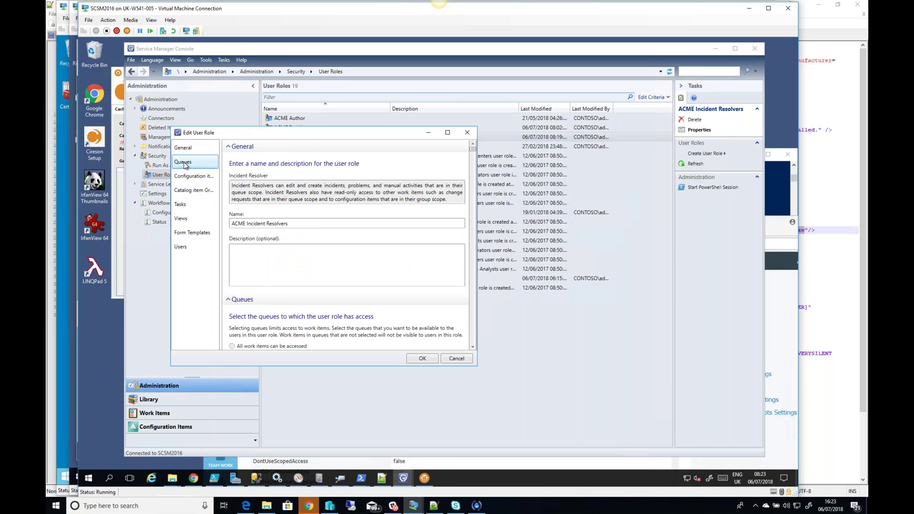
{"action": "left_click", "coordinate": [184, 163]}
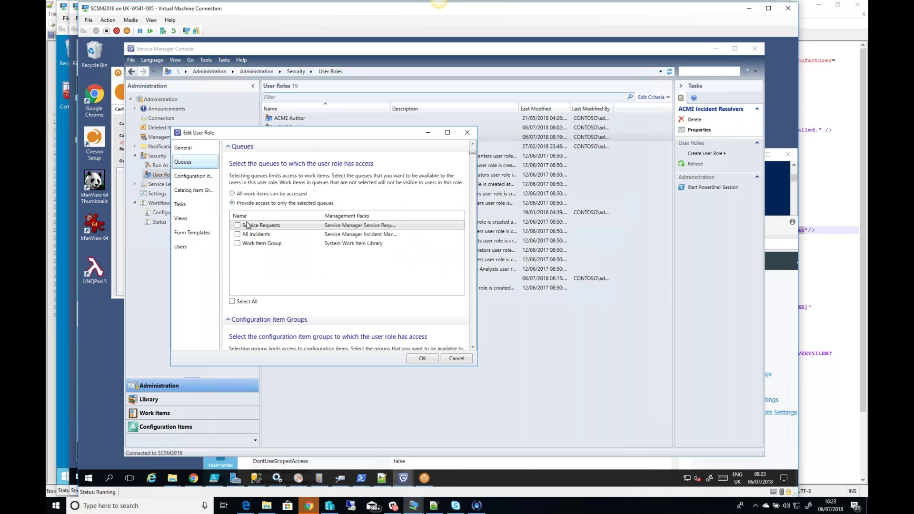
{"action": "left_click", "coordinate": [260, 244]}
{"action": "left_click", "coordinate": [247, 236]}
{"action": "left_click", "coordinate": [456, 358]}
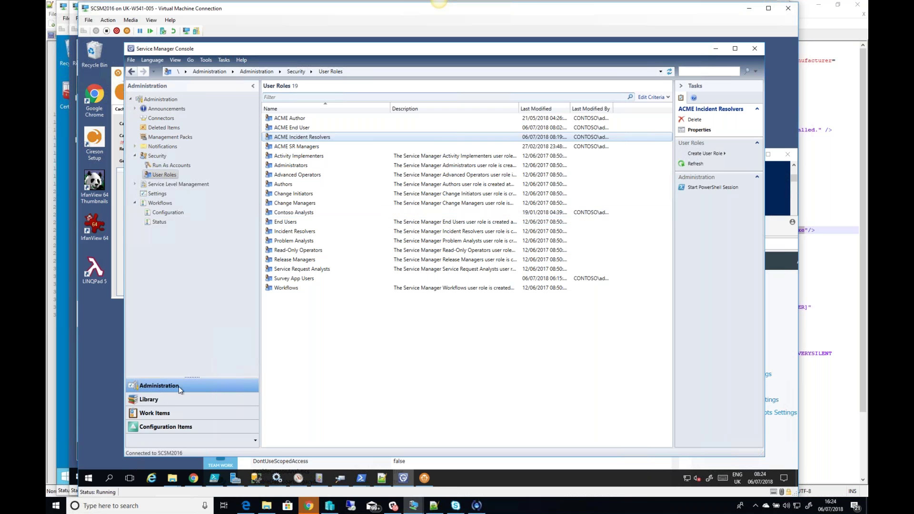
{"action": "left_click", "coordinate": [184, 399]}
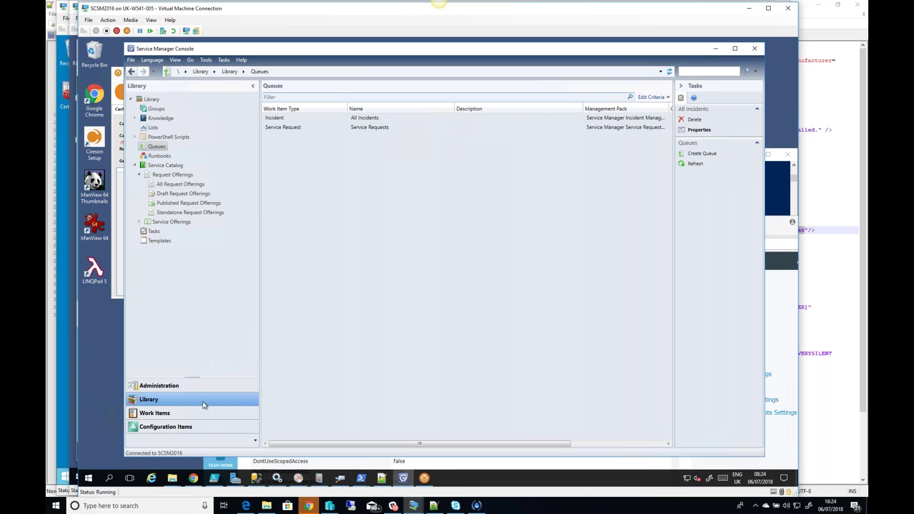
Step: Start a new queue from Library > Queues and name it All Service Requests
{"action": "left_click", "coordinate": [168, 414]}
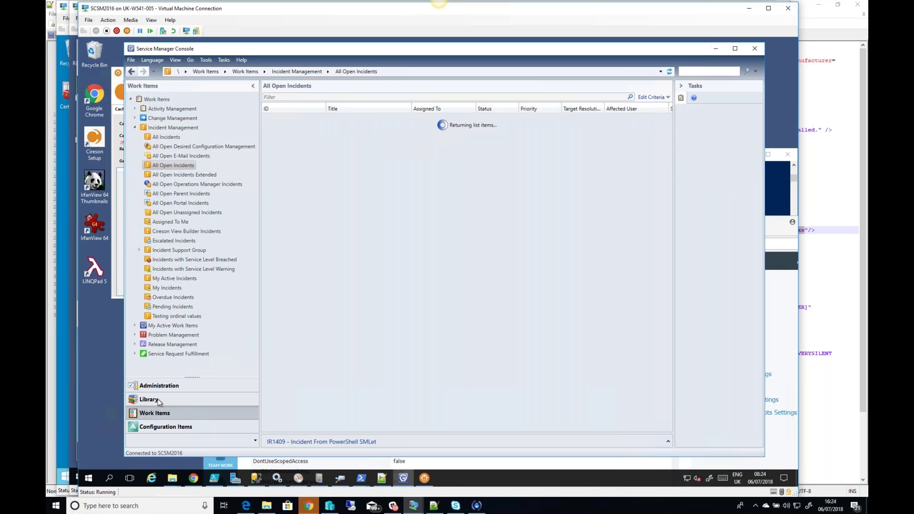
{"action": "left_click", "coordinate": [174, 399]}
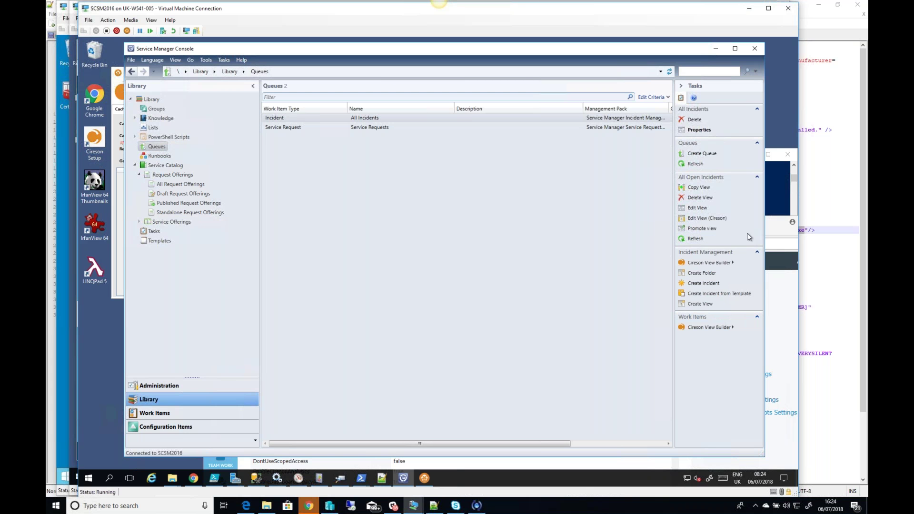
{"action": "left_click", "coordinate": [702, 154]}
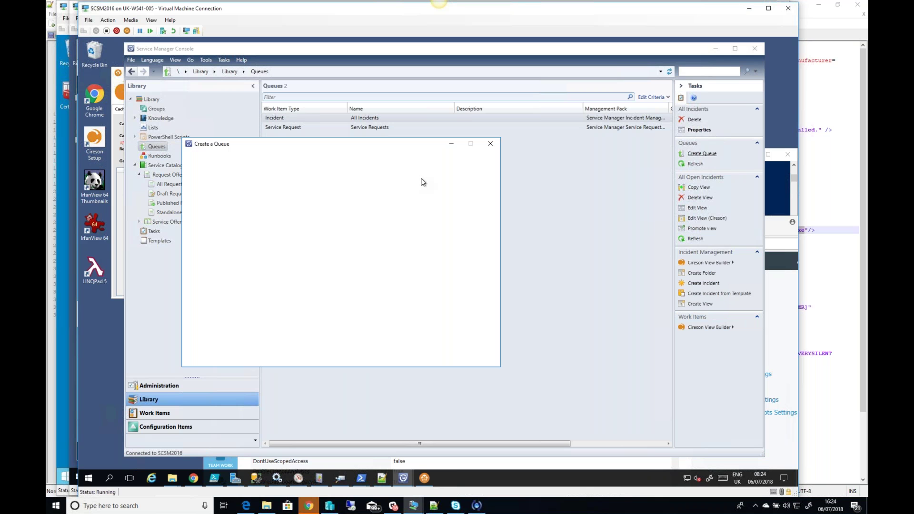
{"action": "left_click", "coordinate": [447, 358]}
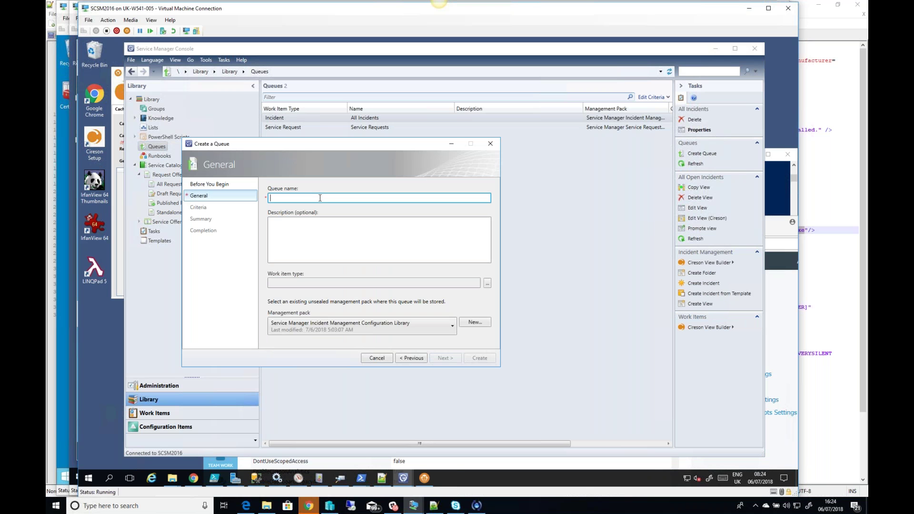
{"action": "type", "text": "All Service Requests"}
Step: Set the queue's work item class to Service Request, skip criteria, and create the queue
{"action": "left_click", "coordinate": [488, 283]}
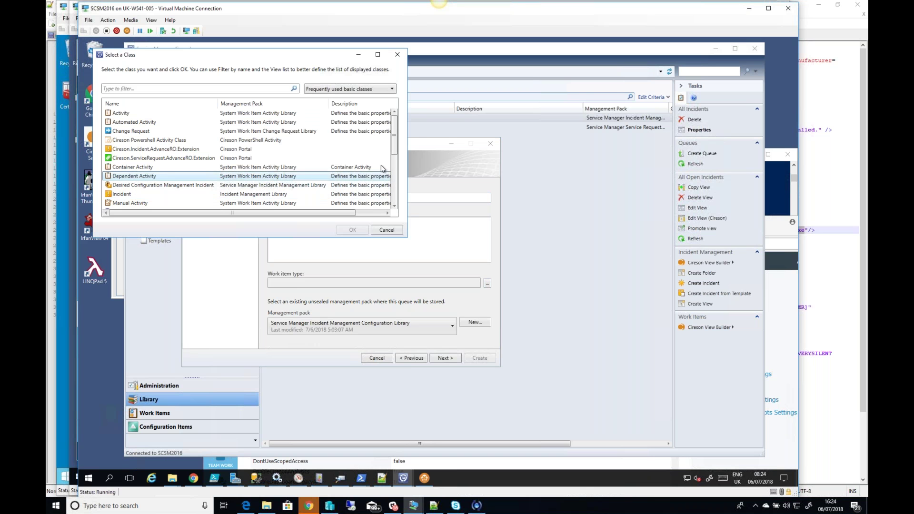
{"action": "left_click_drag", "start_coordinate": [394, 150], "coordinate": [400, 194]}
{"action": "left_click", "coordinate": [143, 185]}
{"action": "left_click", "coordinate": [354, 230]}
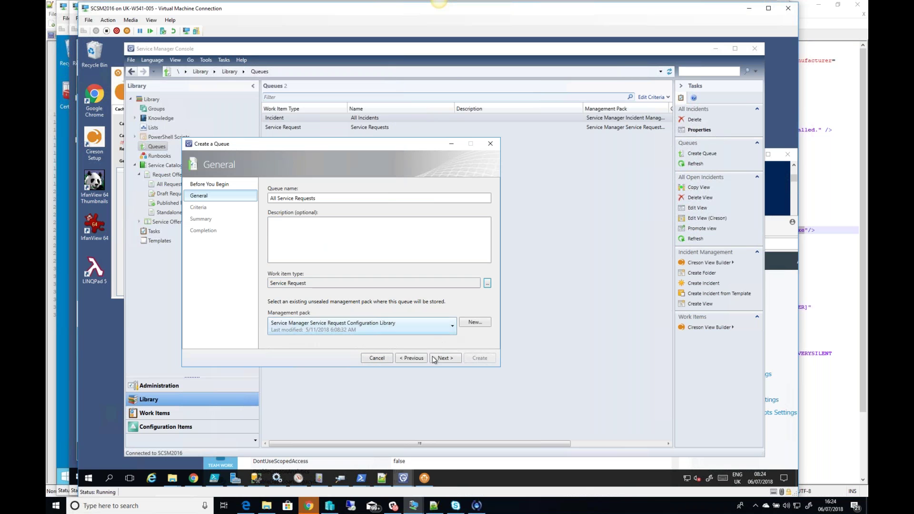
{"action": "left_click", "coordinate": [453, 359]}
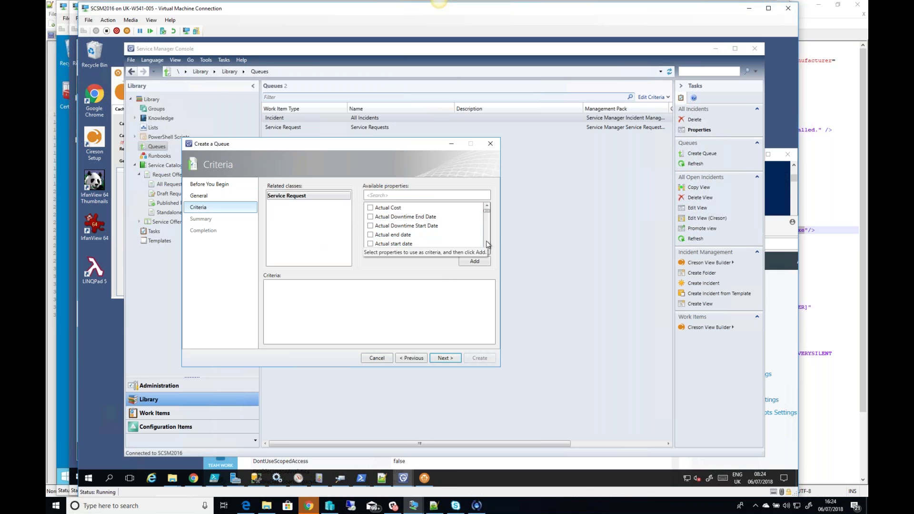
{"action": "scroll", "coordinate": [445, 237], "scroll_direction": "down", "scroll_amount": 2}
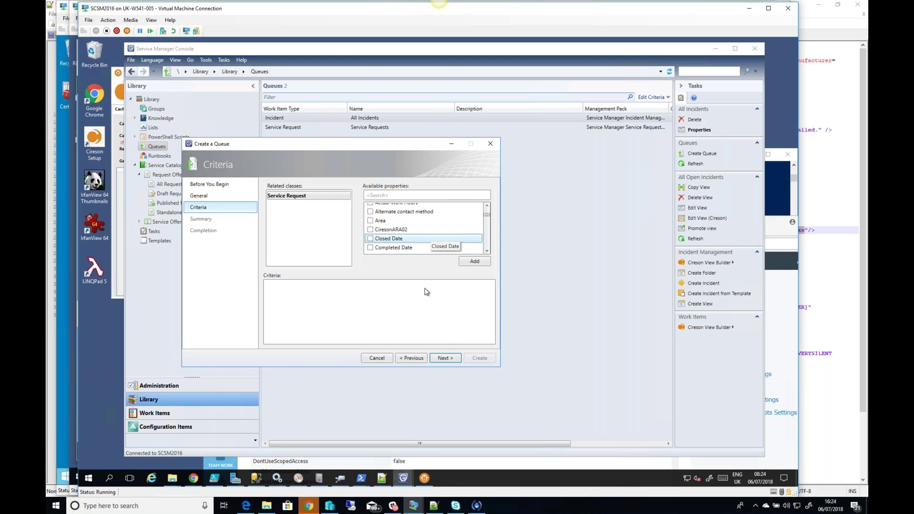
{"action": "left_click", "coordinate": [448, 358]}
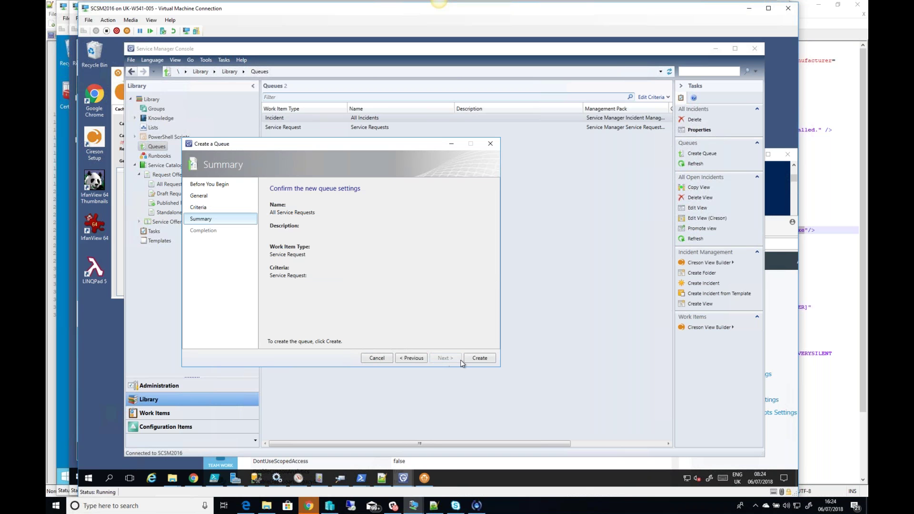
{"action": "left_click", "coordinate": [478, 359]}
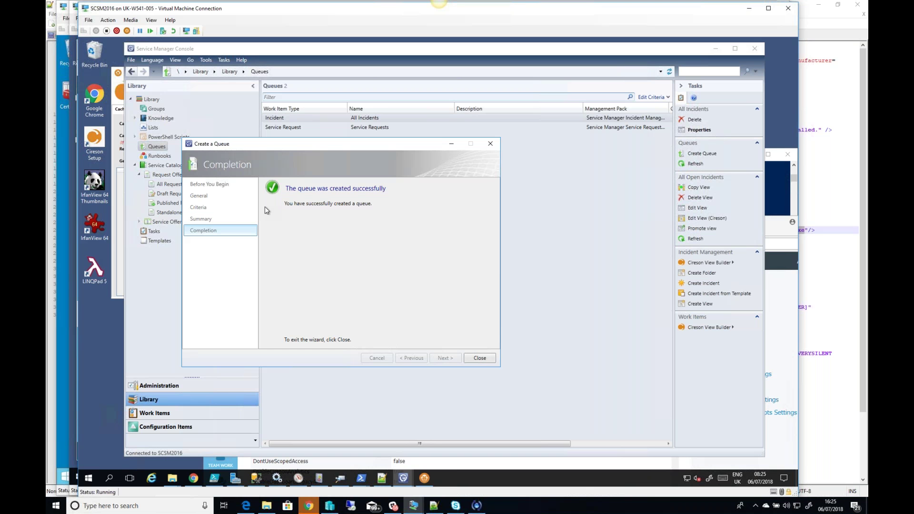
{"action": "left_click", "coordinate": [482, 359]}
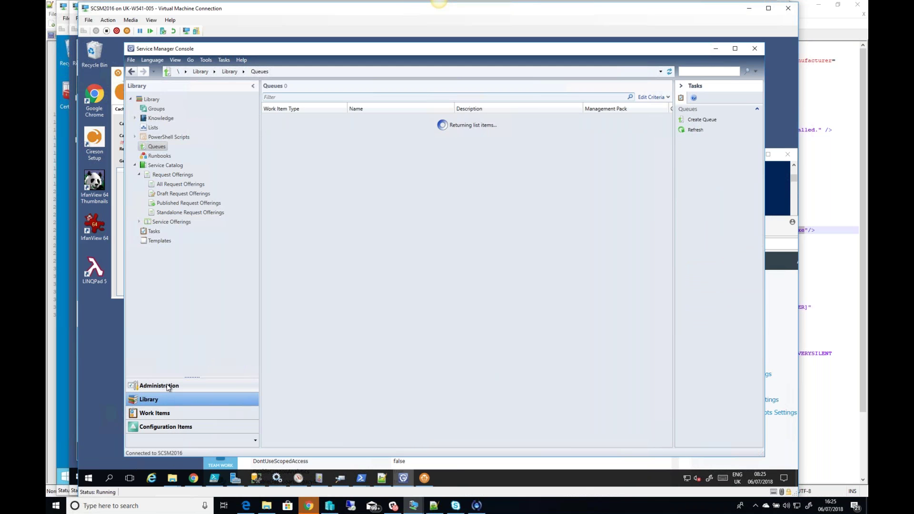
Step: Grant the ACME Incident Resolvers user role access to the All Incidents queue and save it
{"action": "left_click", "coordinate": [167, 387]}
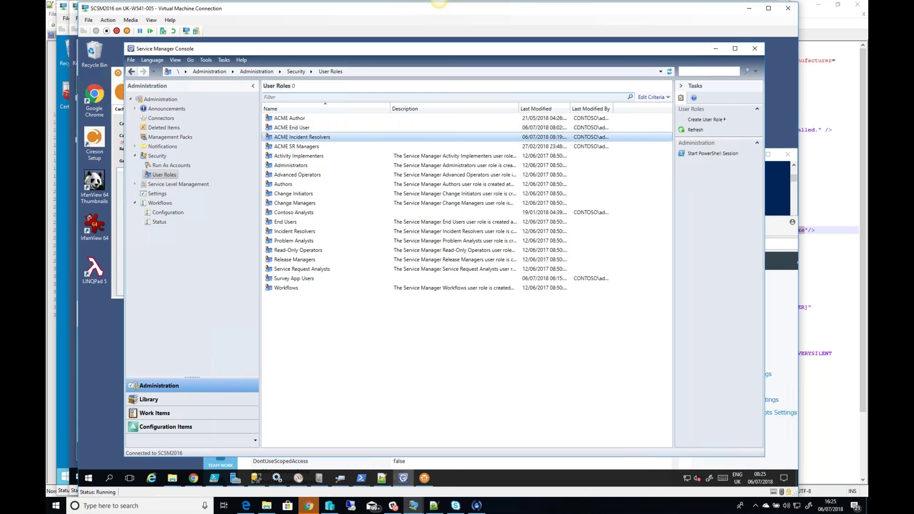
{"action": "double_click", "coordinate": [340, 137]}
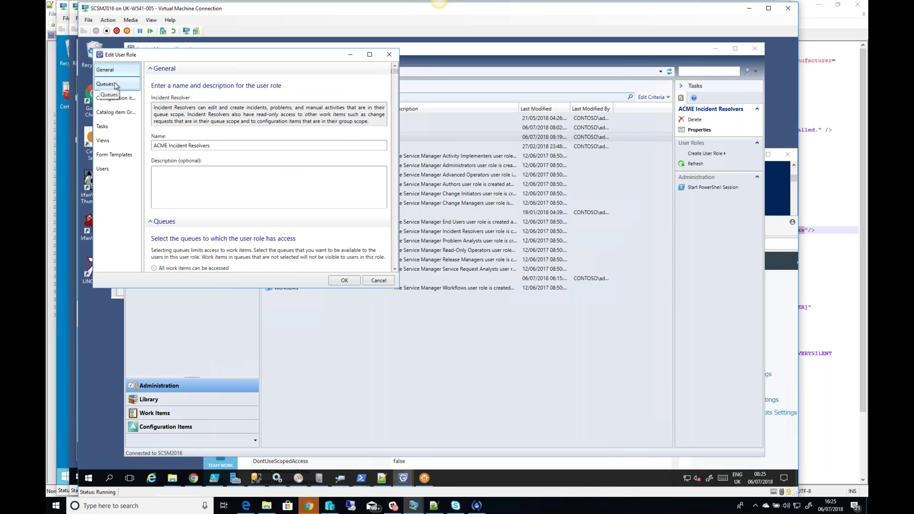
{"action": "left_click", "coordinate": [115, 86]}
{"action": "left_click", "coordinate": [169, 165]}
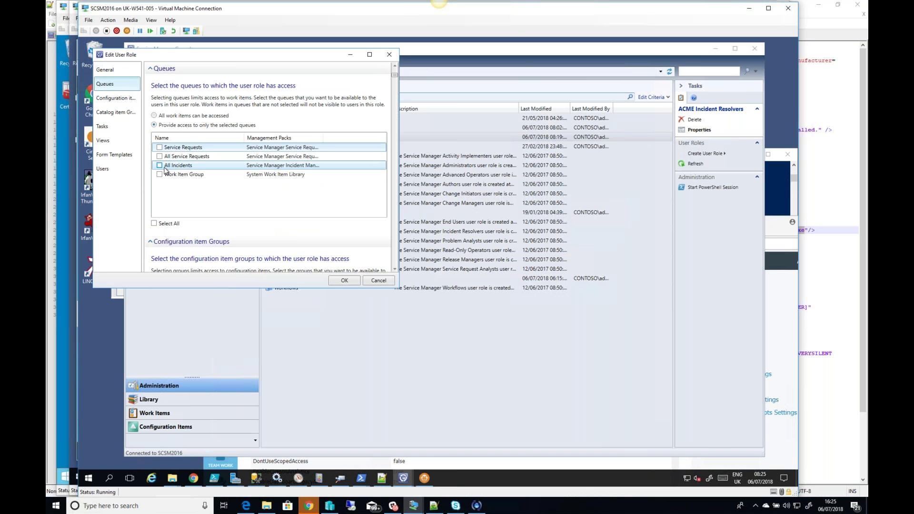
{"action": "key", "text": "space"}
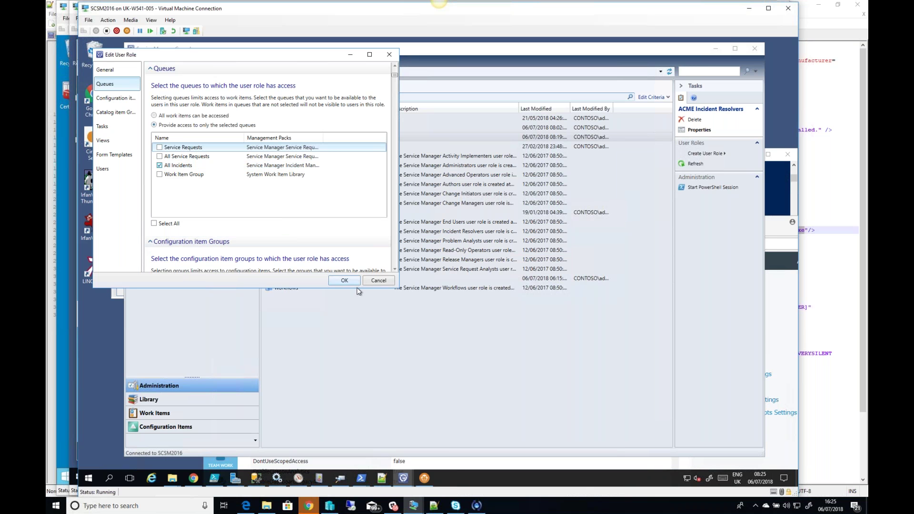
{"action": "left_click", "coordinate": [351, 283]}
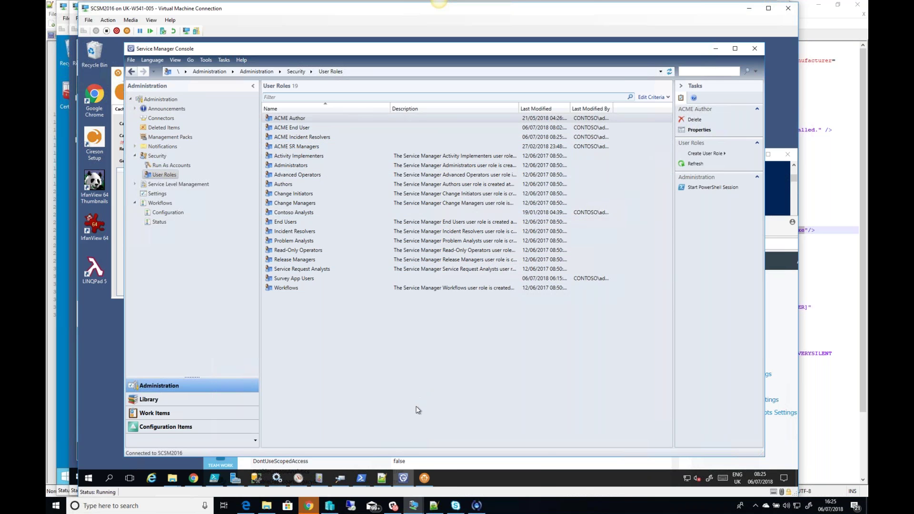
{"action": "mouse_move", "coordinate": [415, 510]}
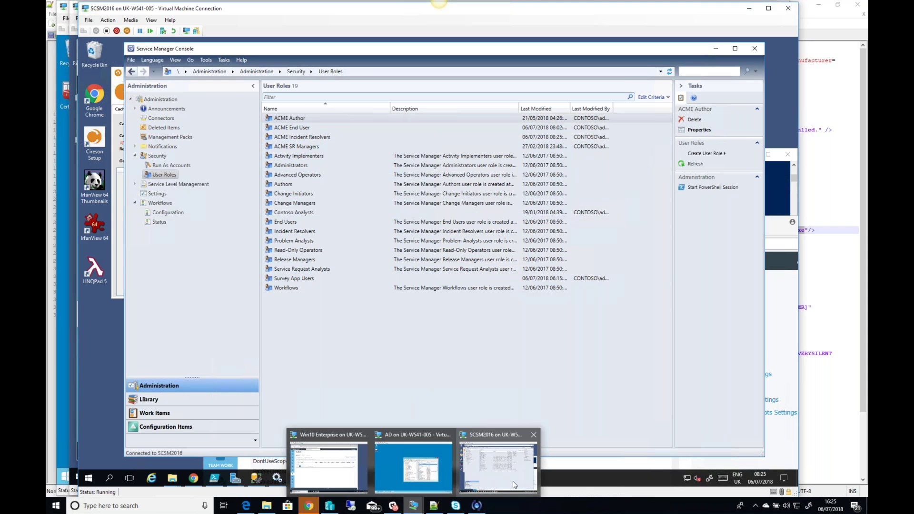
{"action": "mouse_move", "coordinate": [408, 482]}
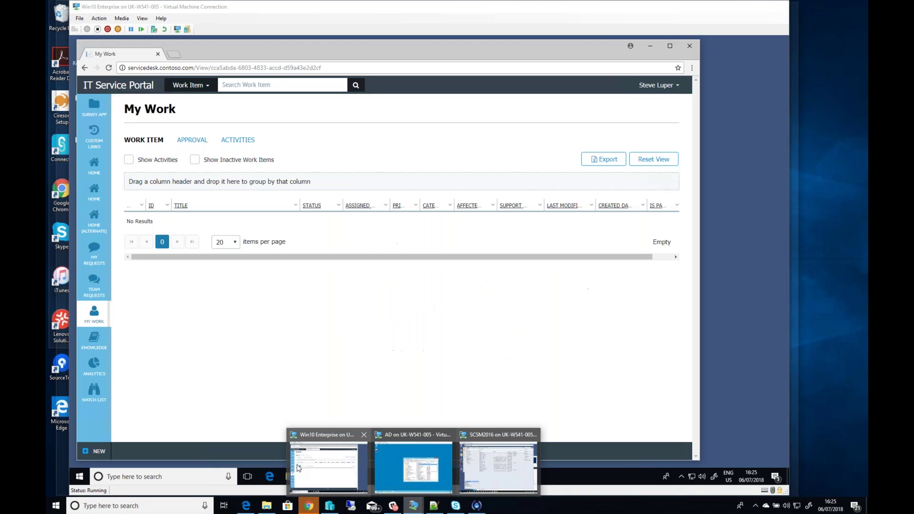
Step: Reload the portal's My Work page on the Win10 machine; it still lists no work items
{"action": "left_click", "coordinate": [323, 467]}
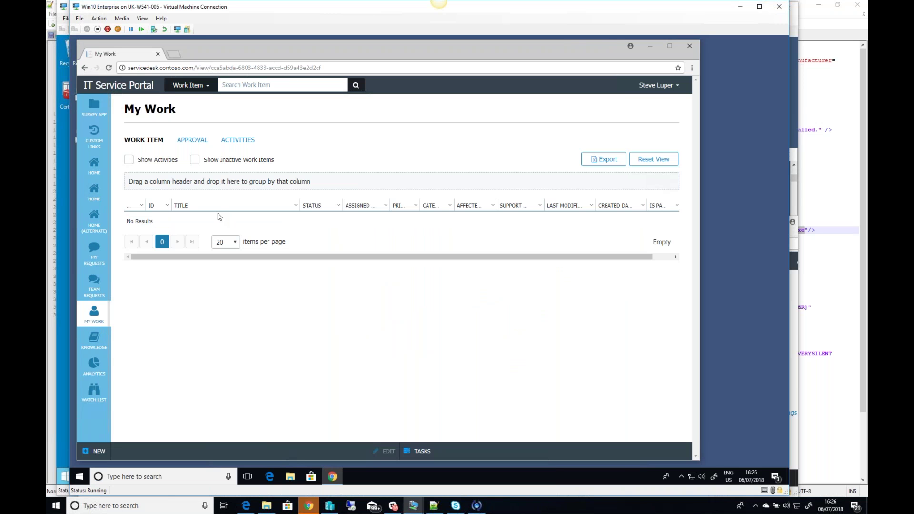
{"action": "left_click", "coordinate": [109, 67]}
{"action": "left_click", "coordinate": [419, 509]}
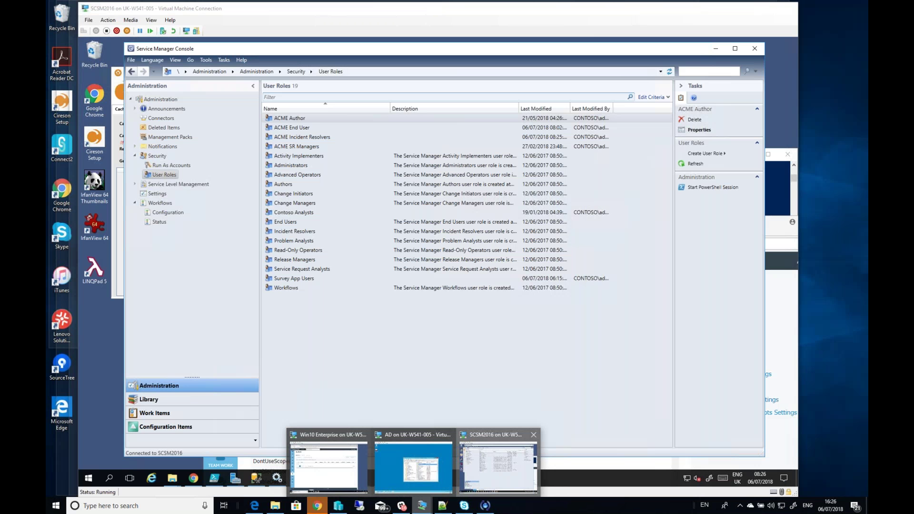
Step: Restart the CacheBuilder service in Cireson SMP Helper on SCSM2016 and dismiss the confirmation
{"action": "left_click", "coordinate": [520, 483]}
{"action": "left_click", "coordinate": [121, 188]}
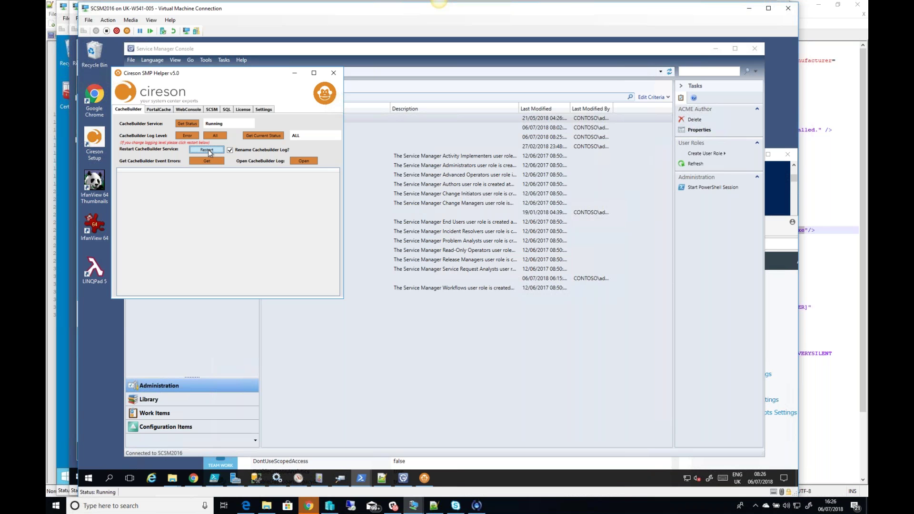
{"action": "left_click", "coordinate": [208, 151]}
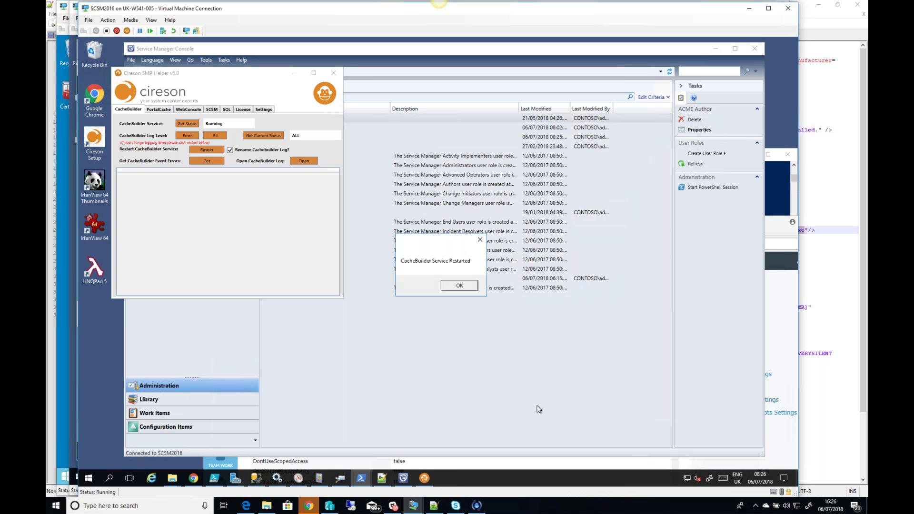
{"action": "left_click", "coordinate": [466, 285]}
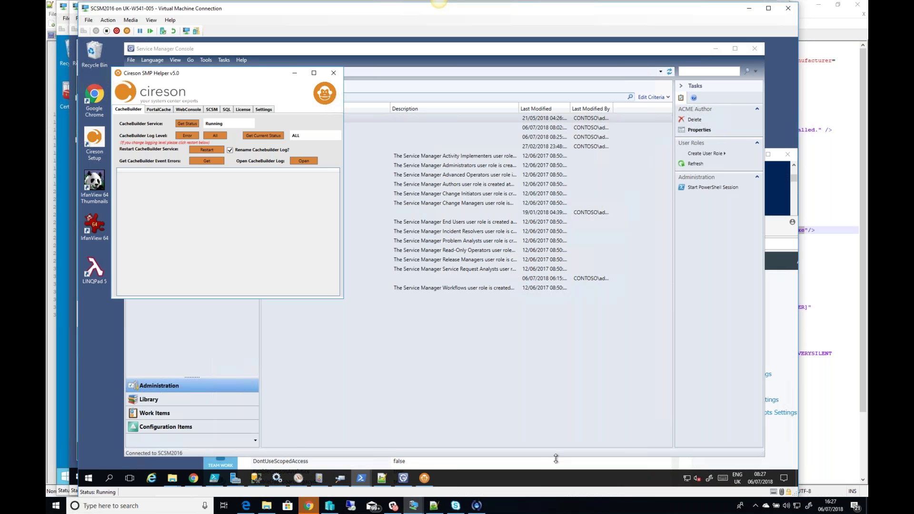
{"action": "mouse_move", "coordinate": [414, 506]}
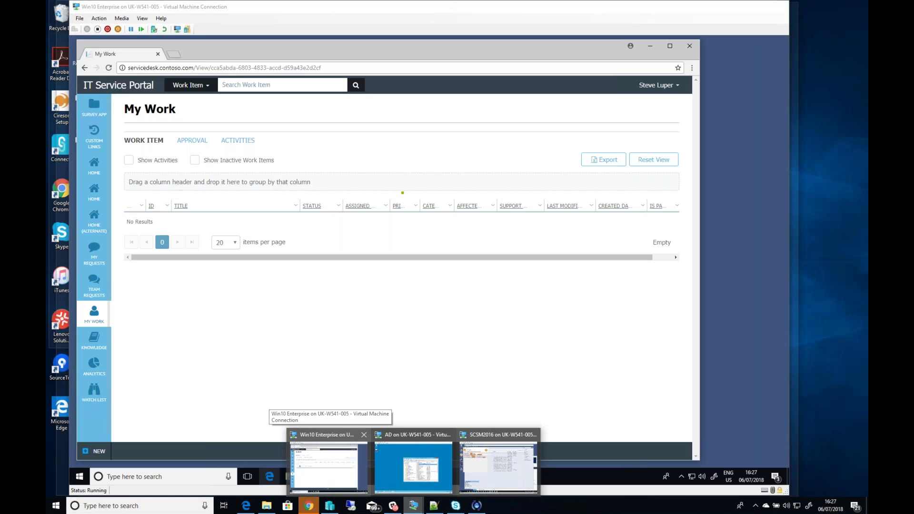
Step: Return to the portal's My Work list, now showing two incidents, and open 'Another ticket'
{"action": "left_click", "coordinate": [328, 464]}
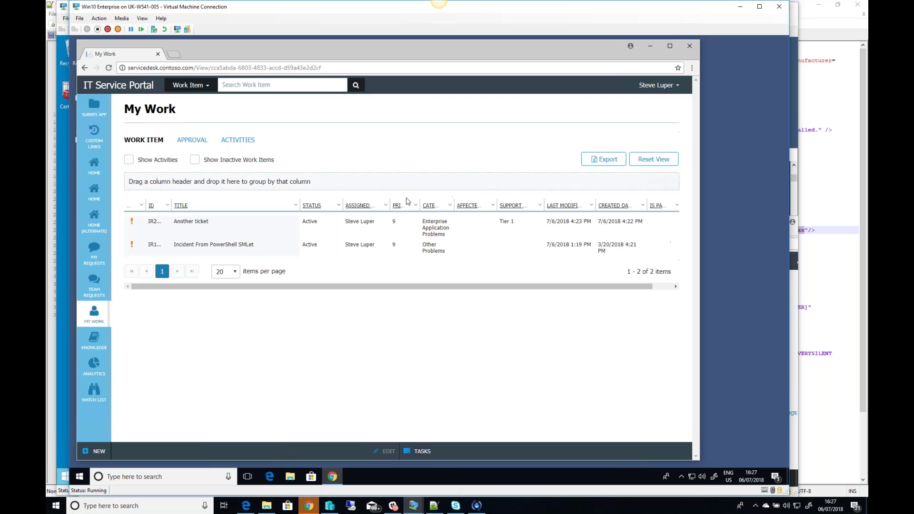
{"action": "left_click", "coordinate": [254, 230]}
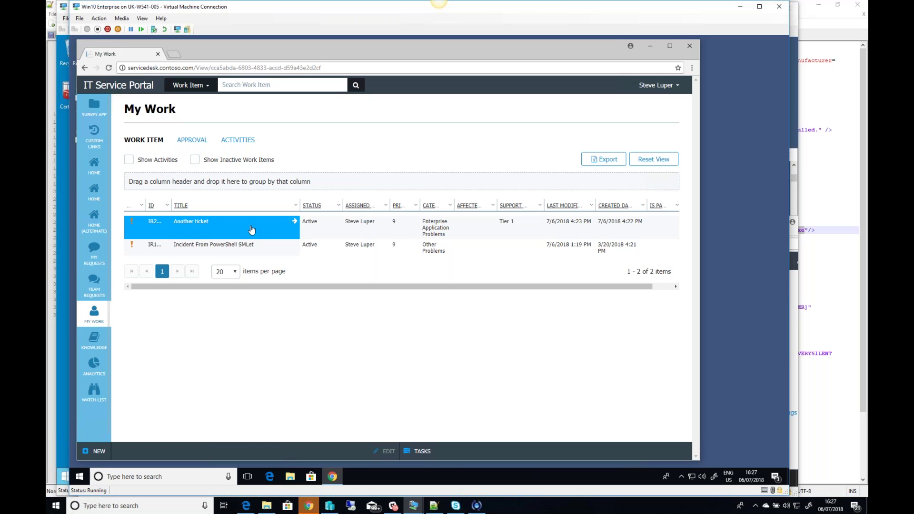
{"action": "double_click", "coordinate": [236, 230]}
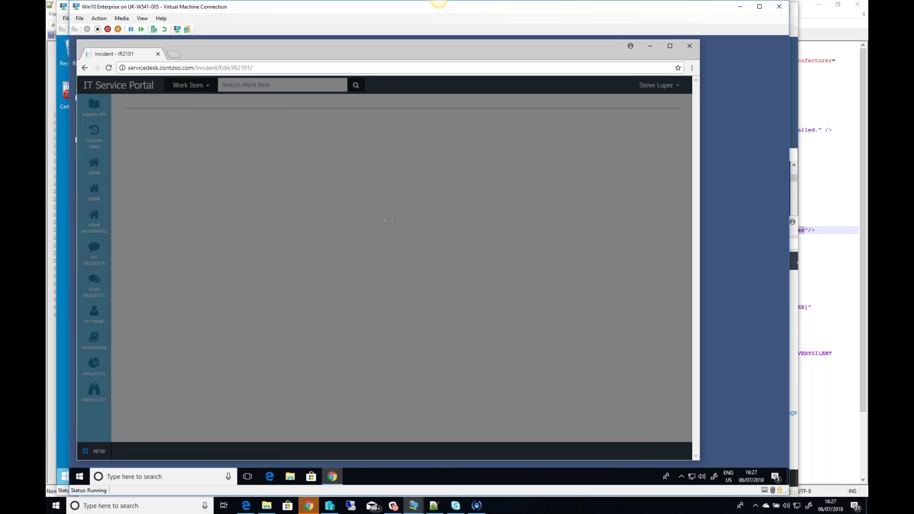
Step: Add the comment 'Add a comment' to incident IR2101's action log
{"action": "scroll", "coordinate": [301, 315], "scroll_direction": "down", "scroll_amount": 3}
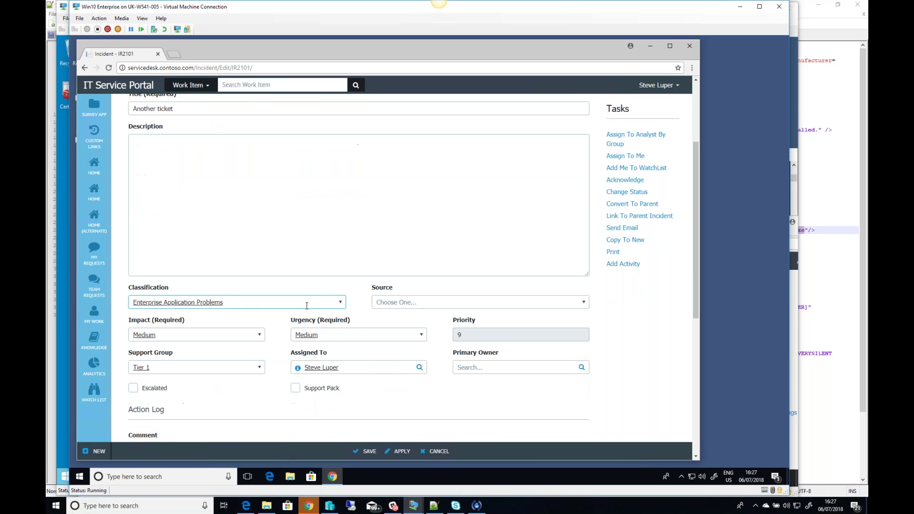
{"action": "scroll", "coordinate": [200, 354], "scroll_direction": "down", "scroll_amount": 3}
{"action": "left_click", "coordinate": [213, 338]}
{"action": "type", "text": "A"}
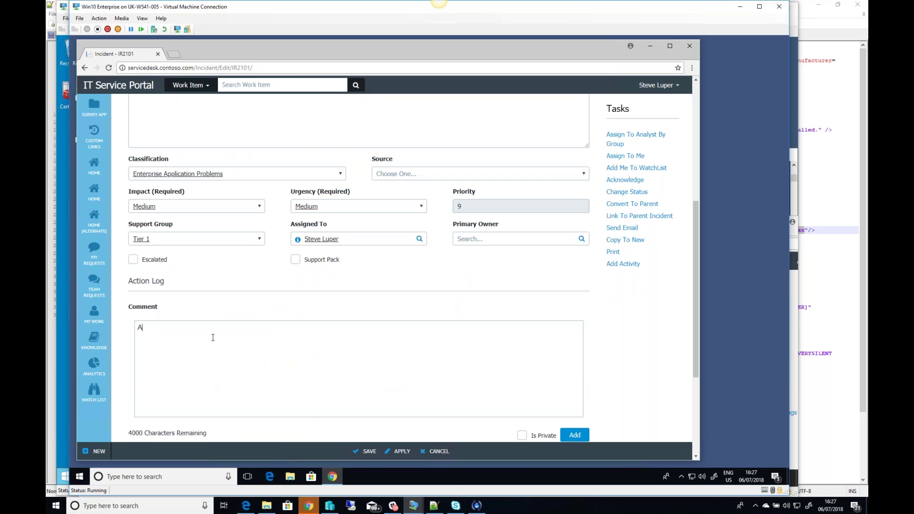
{"action": "type", "text": "dd a comment"}
{"action": "left_click", "coordinate": [574, 435]}
{"action": "scroll", "coordinate": [485, 303], "scroll_direction": "down", "scroll_amount": 3}
{"action": "scroll", "coordinate": [485, 303], "scroll_direction": "down", "scroll_amount": 1}
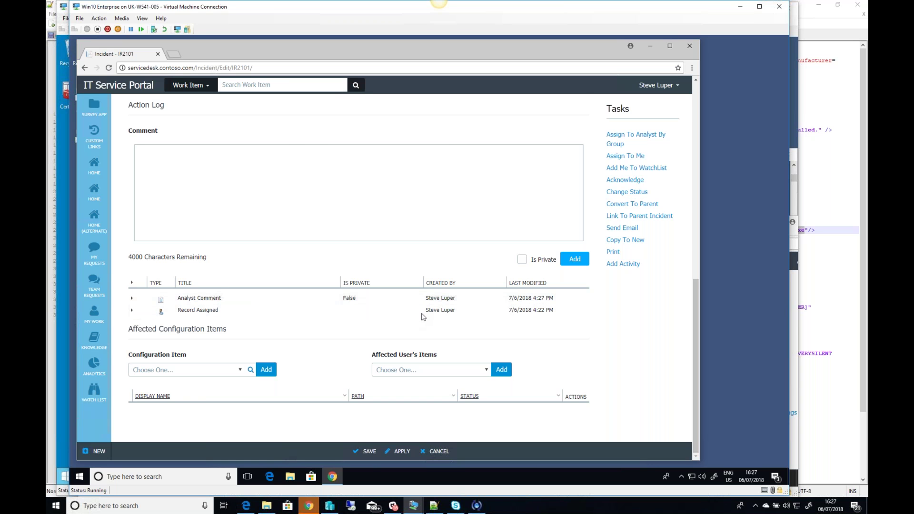
{"action": "scroll", "coordinate": [414, 312], "scroll_direction": "up", "scroll_amount": 10}
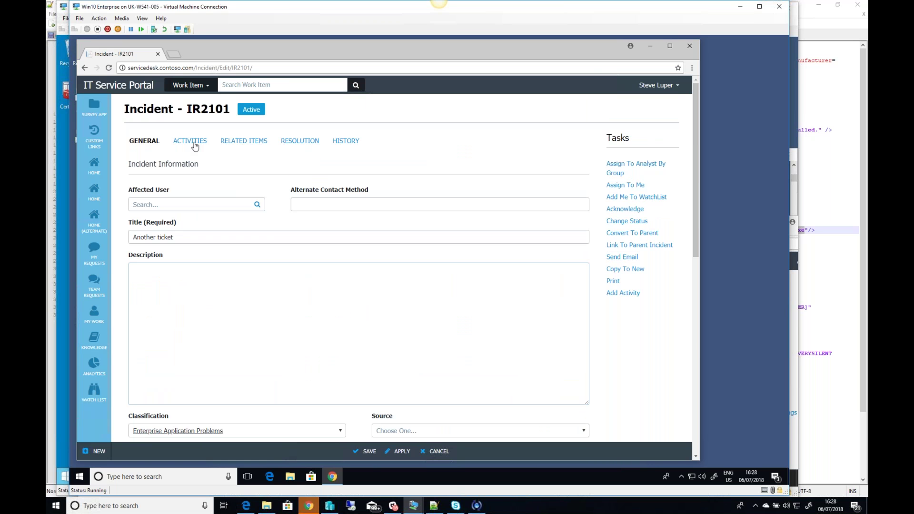
Step: Link CIRESONAPP as a related configuration item and save incident IR2101
{"action": "left_click", "coordinate": [249, 141]}
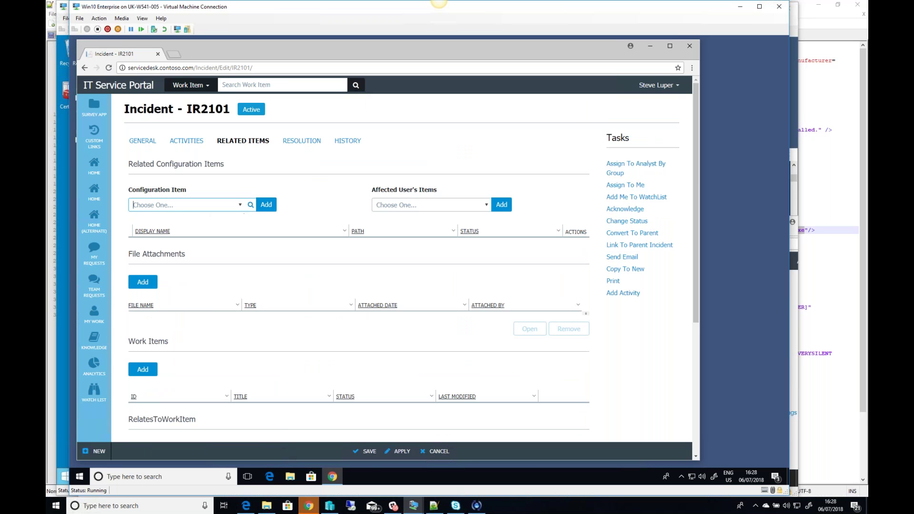
{"action": "left_click", "coordinate": [240, 207]}
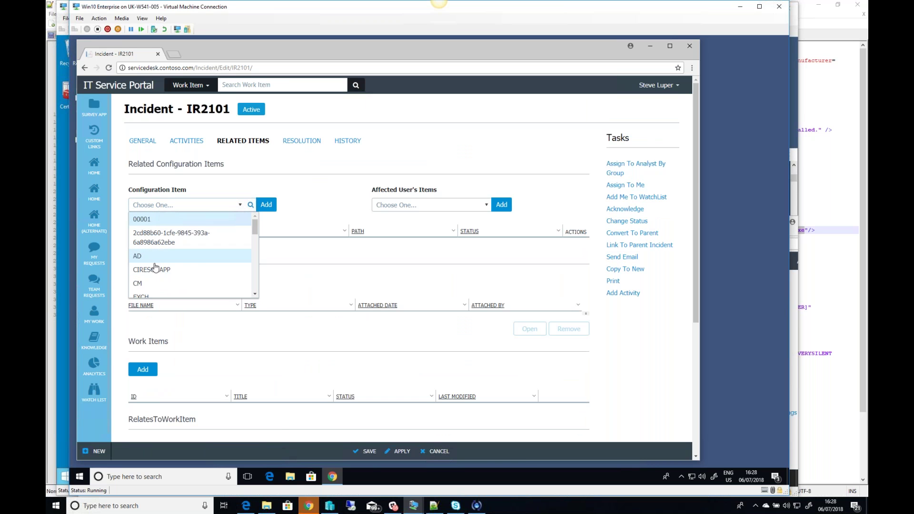
{"action": "left_click", "coordinate": [167, 270]}
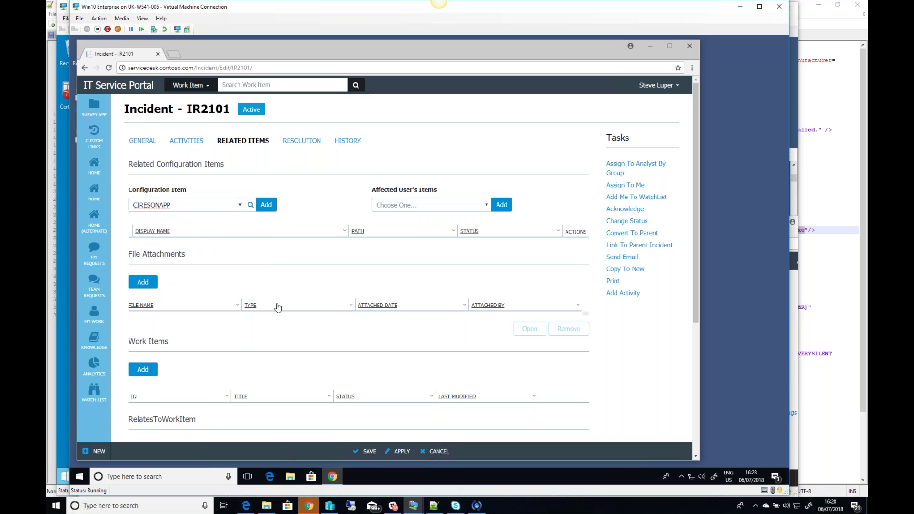
{"action": "left_click", "coordinate": [267, 206]}
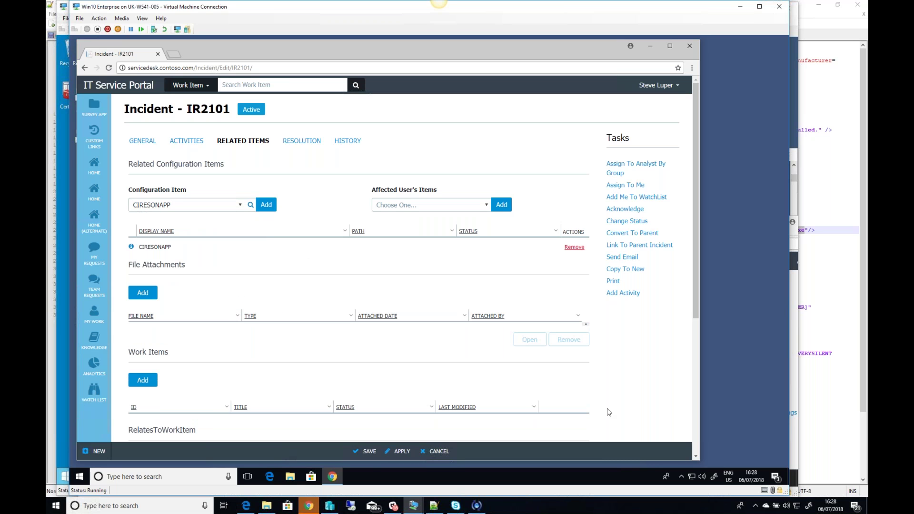
{"action": "left_click", "coordinate": [375, 451]}
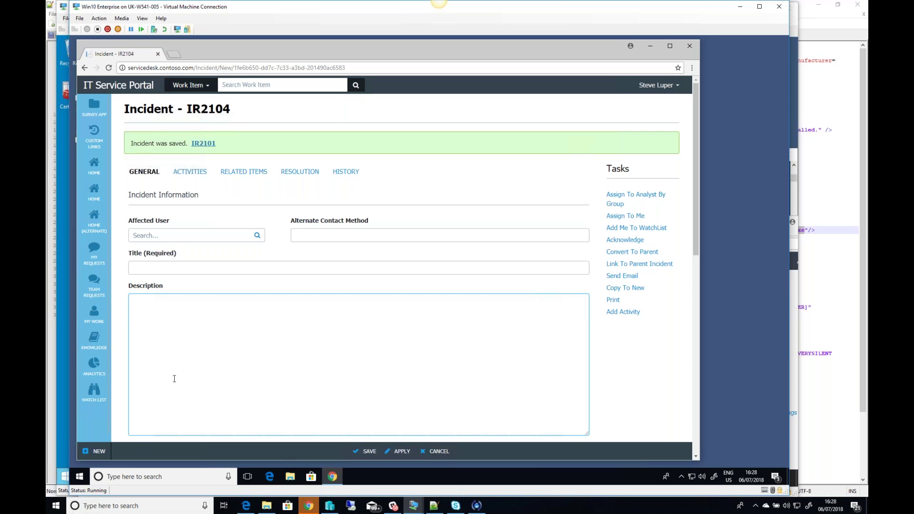
Step: Create a new incident titled 'This will not work'
{"action": "left_click", "coordinate": [97, 451]}
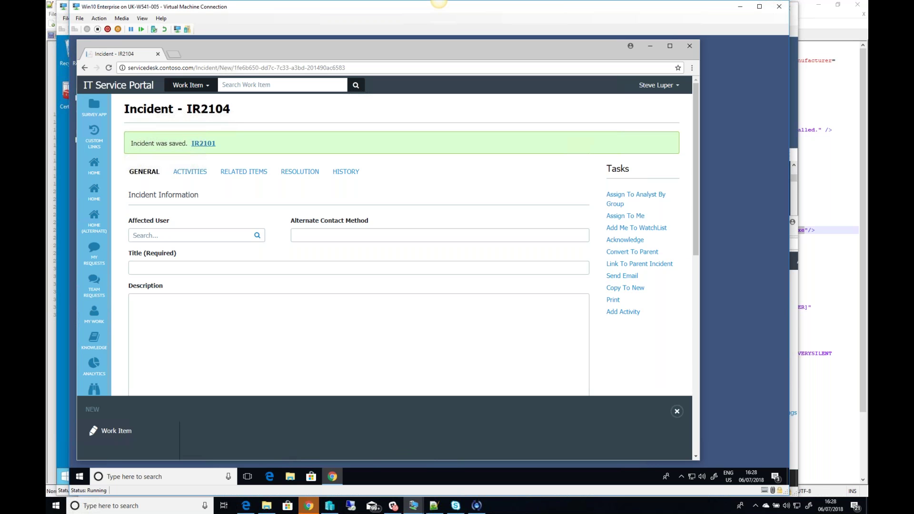
{"action": "left_click", "coordinate": [134, 278]}
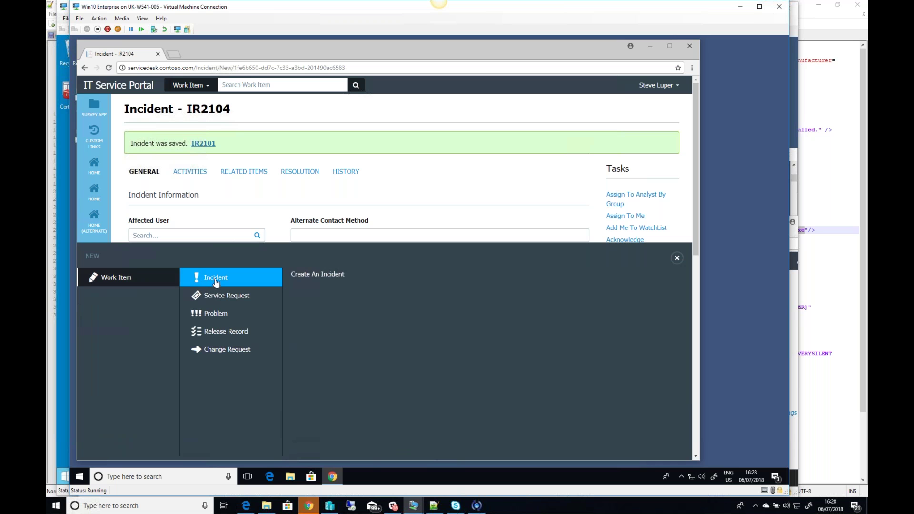
{"action": "left_click", "coordinate": [217, 281]}
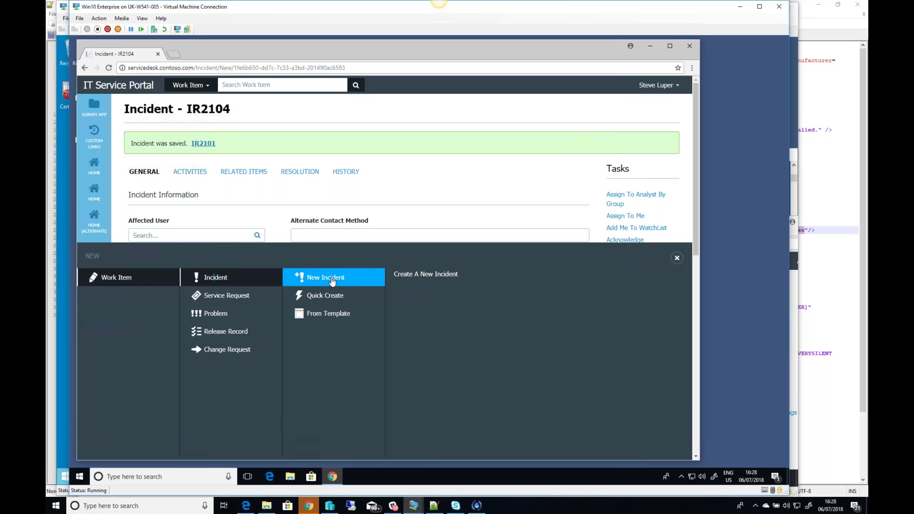
{"action": "left_click", "coordinate": [332, 281]}
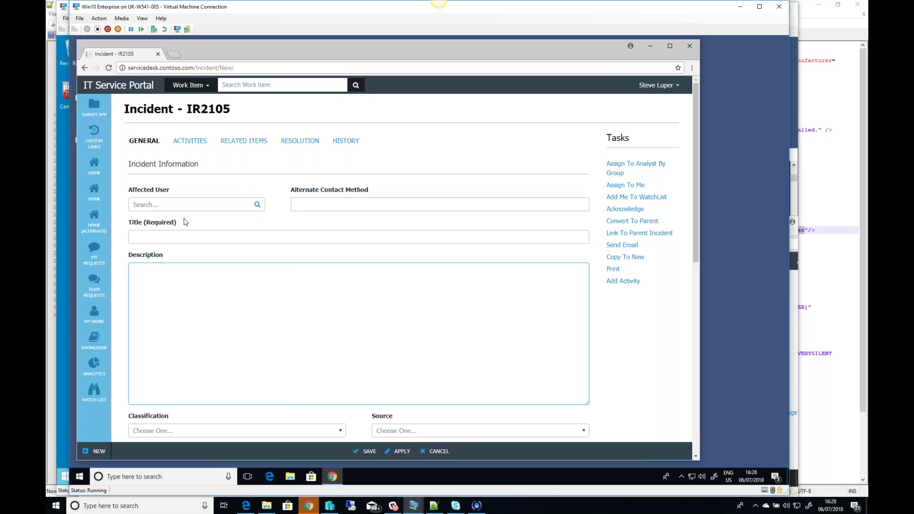
{"action": "left_click", "coordinate": [176, 236]}
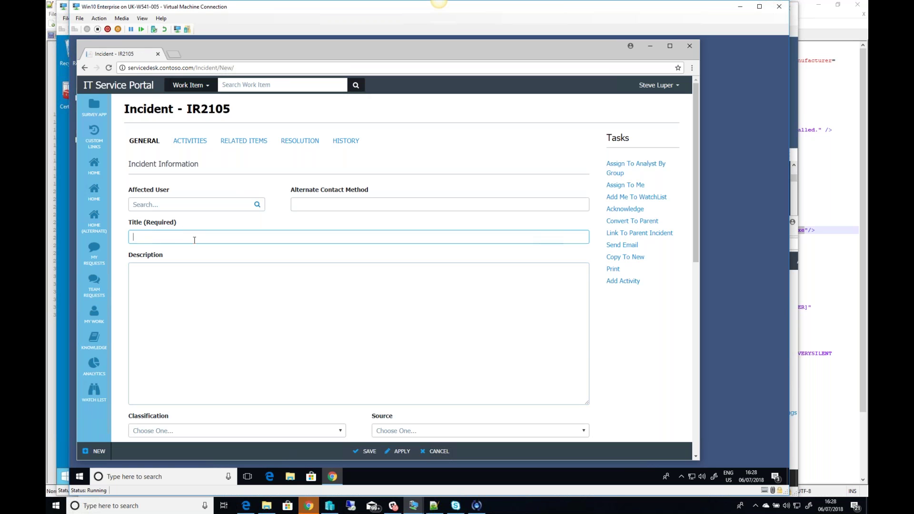
{"action": "type", "text": "Thi"}
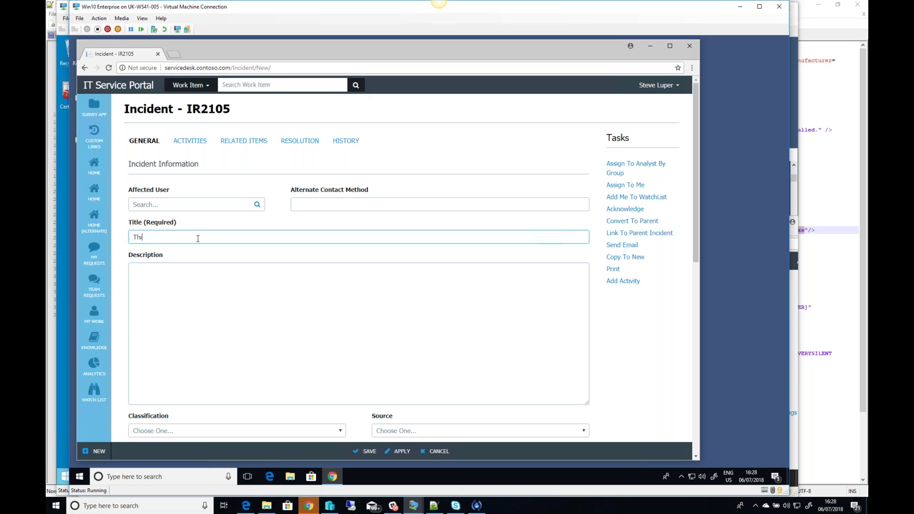
{"action": "type", "text": "s will not work"}
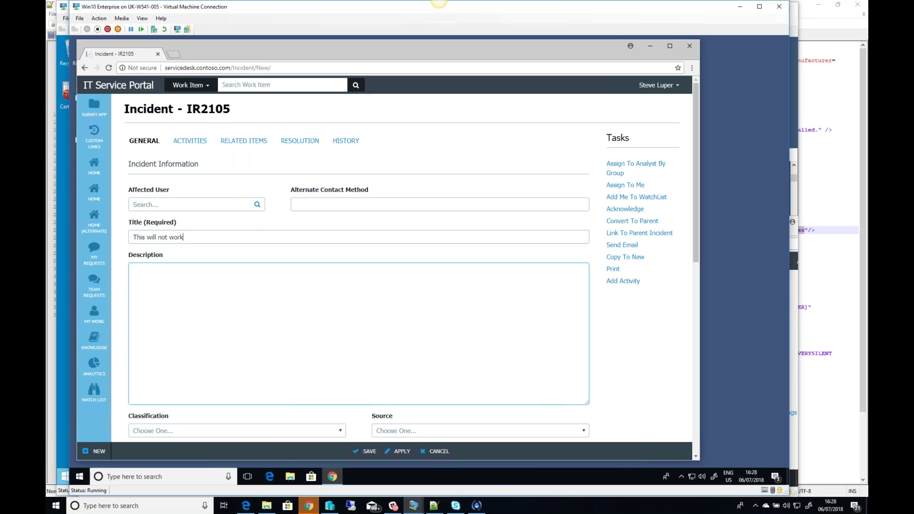
Step: Classify the incident as Configuration Data Problems and assign it to the matching analyst
{"action": "left_click", "coordinate": [236, 431]}
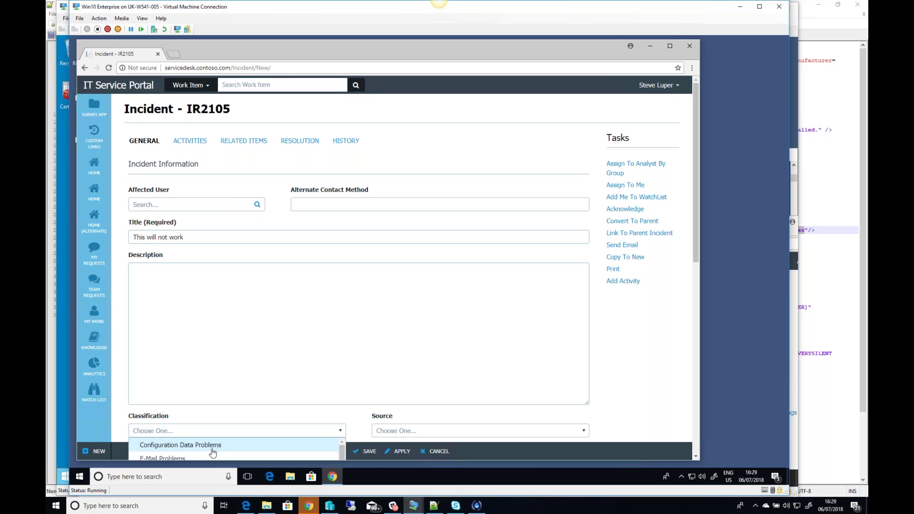
{"action": "left_click", "coordinate": [255, 445]}
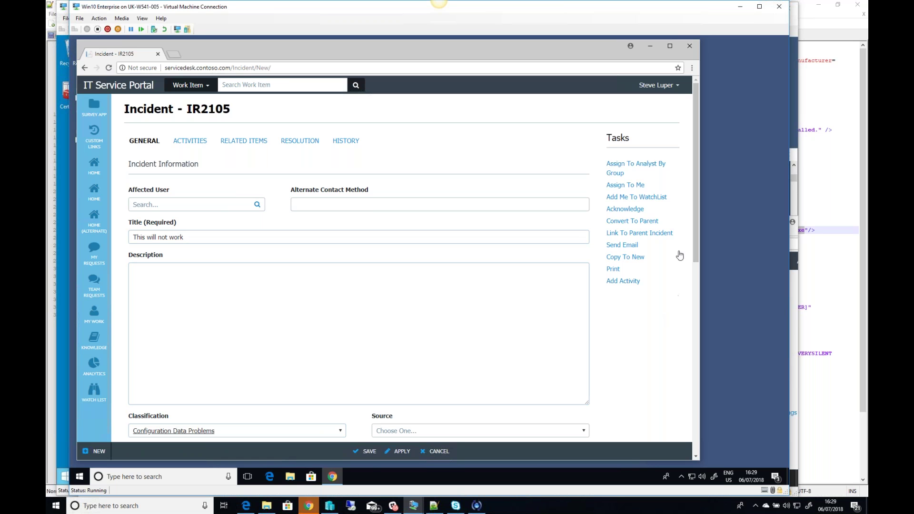
{"action": "left_click_drag", "start_coordinate": [696, 249], "coordinate": [700, 317]}
{"action": "left_click", "coordinate": [338, 347]}
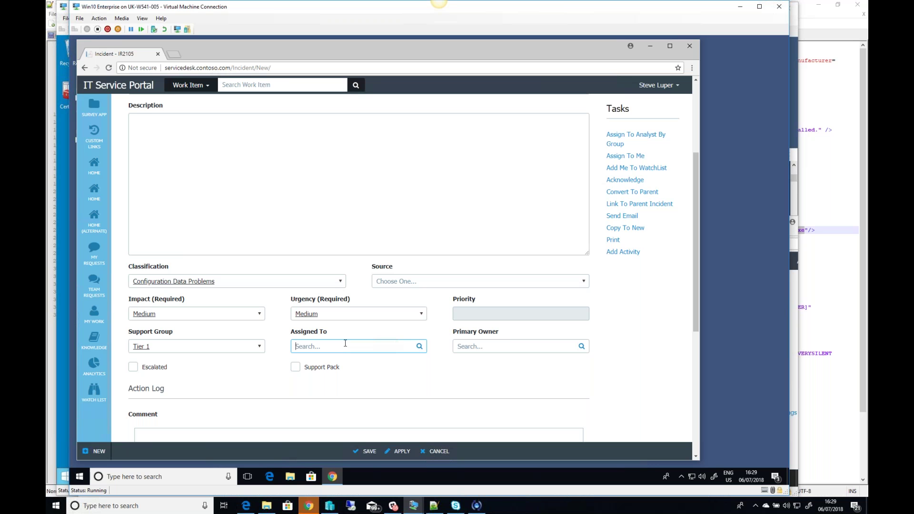
{"action": "left_click", "coordinate": [324, 360]}
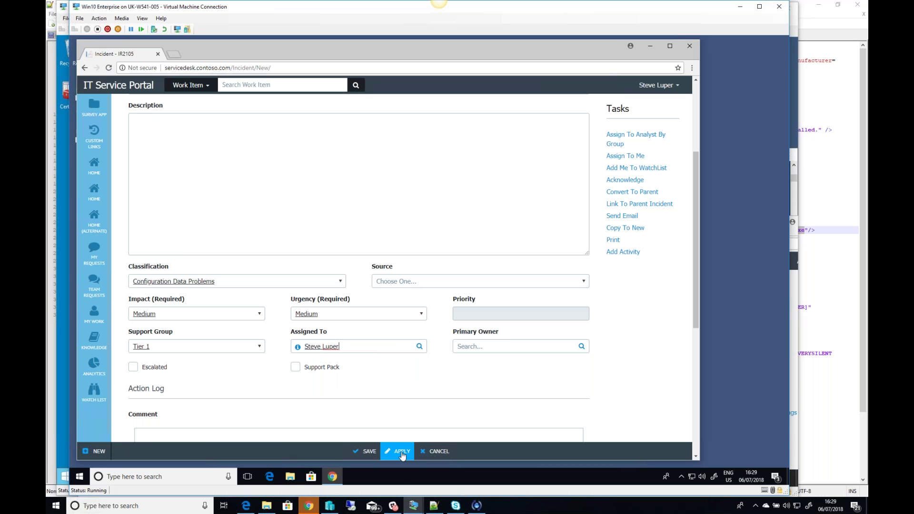
{"action": "left_click", "coordinate": [352, 203]}
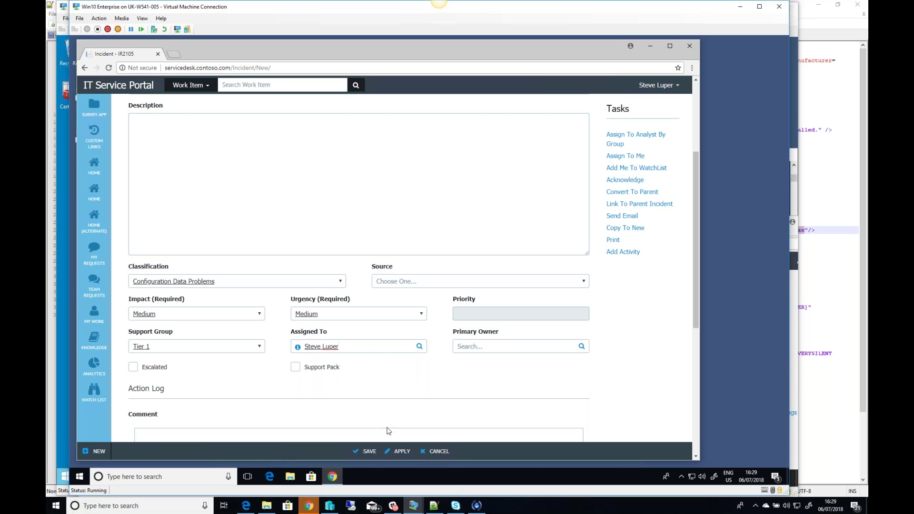
Step: Apply new incident IR2105 and reload its page, which keeps showing FAILED: item not accessible
{"action": "left_click", "coordinate": [403, 452]}
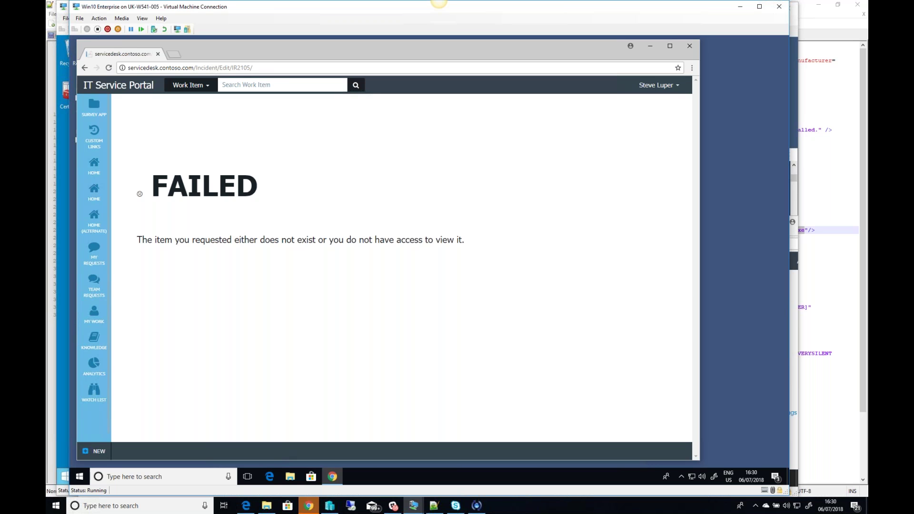
{"action": "left_click", "coordinate": [109, 68]}
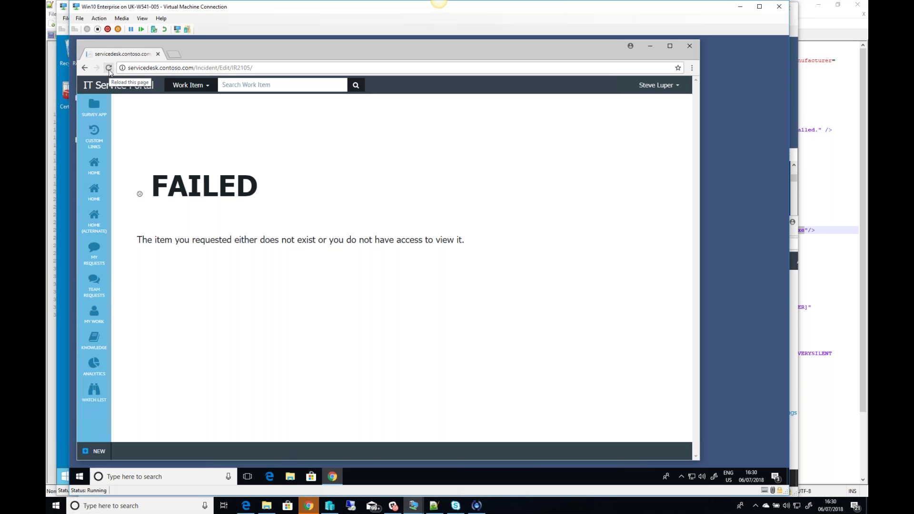
{"action": "left_click", "coordinate": [109, 68]}
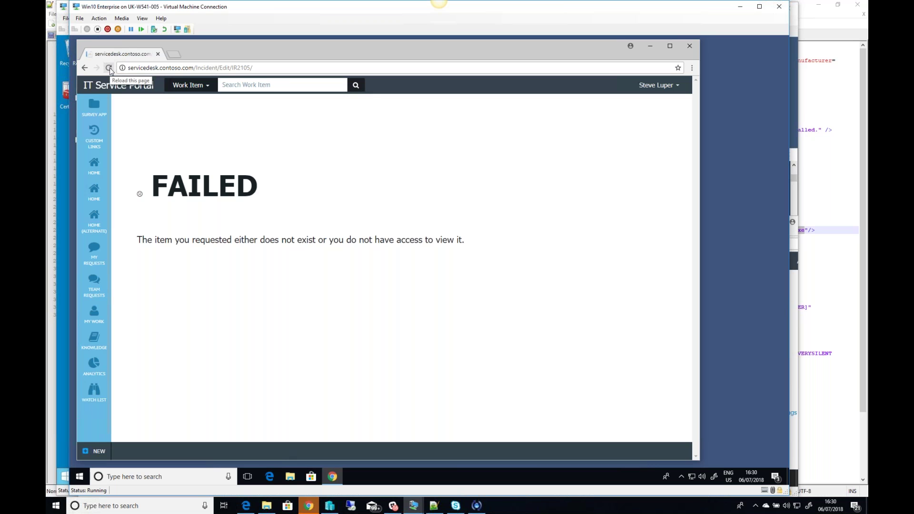
Step: Reload incident IR2105 until it opens, then scroll to check its classification and priority 9
{"action": "left_click", "coordinate": [110, 70]}
{"action": "left_click", "coordinate": [110, 68]}
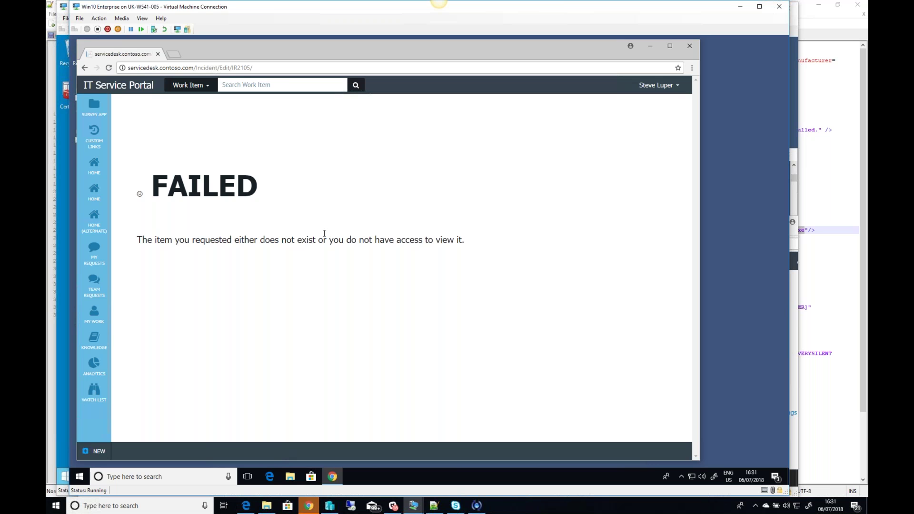
{"action": "left_click", "coordinate": [109, 69]}
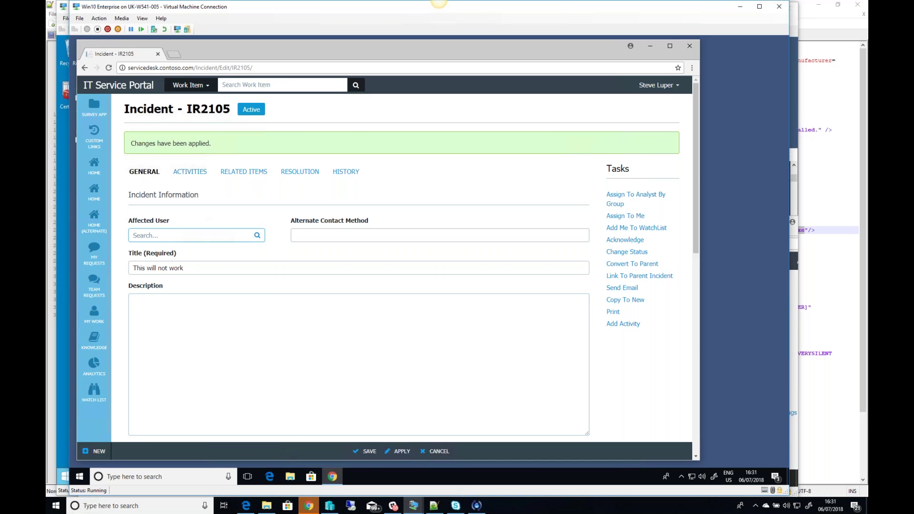
{"action": "scroll", "coordinate": [176, 234], "scroll_direction": "down", "scroll_amount": 1}
{"action": "scroll", "coordinate": [267, 174], "scroll_direction": "down", "scroll_amount": 3}
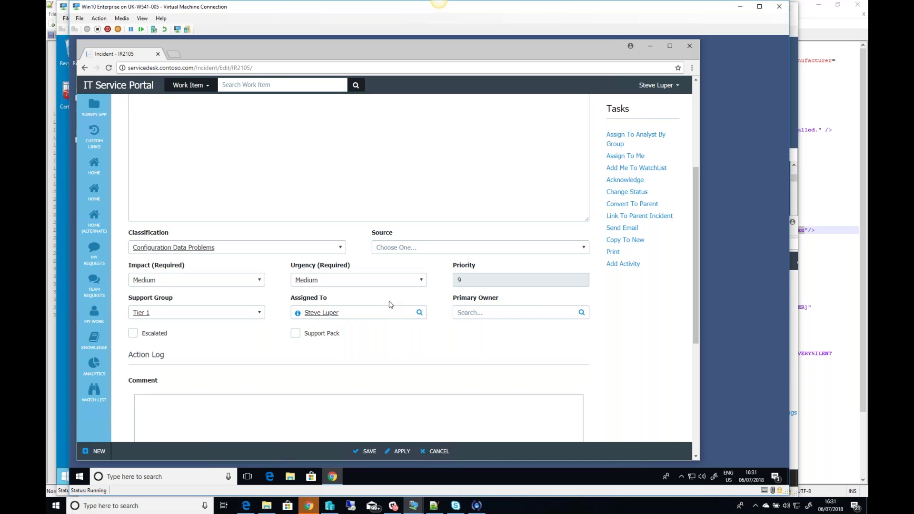
Step: Pick the affected user for IR2105 from the name suggestions and apply the change
{"action": "scroll", "coordinate": [389, 304], "scroll_direction": "up", "scroll_amount": 4}
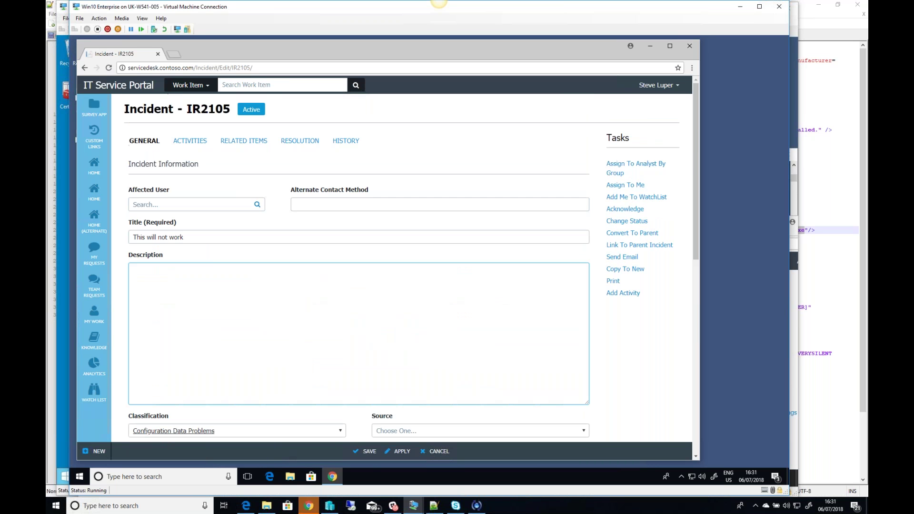
{"action": "left_click", "coordinate": [190, 204]}
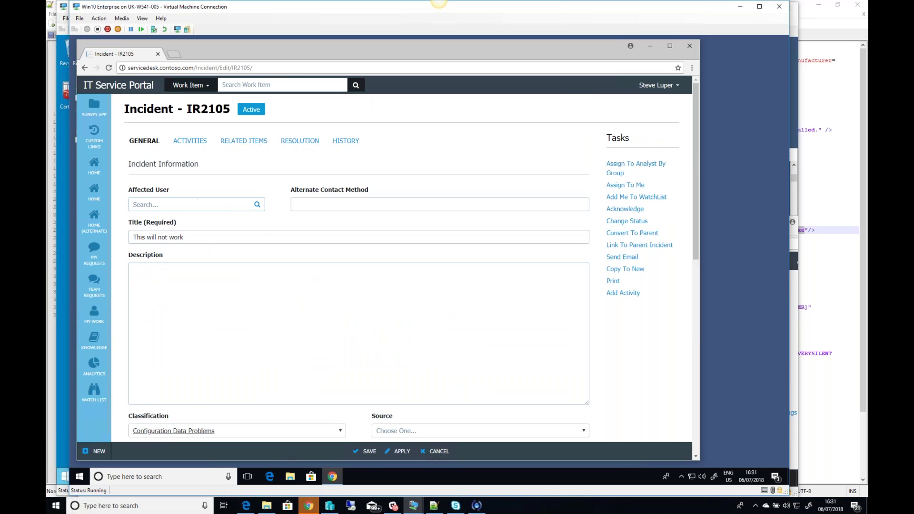
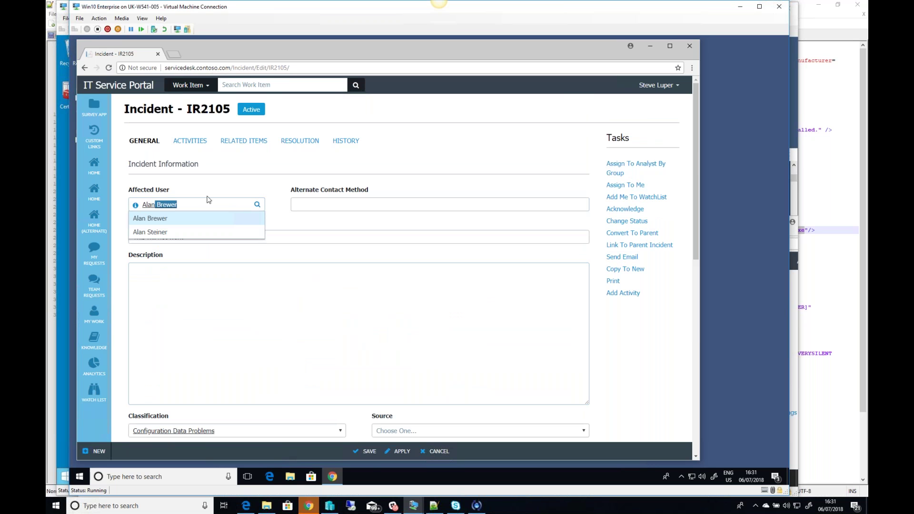
{"action": "left_click", "coordinate": [184, 232]}
{"action": "left_click", "coordinate": [404, 451]}
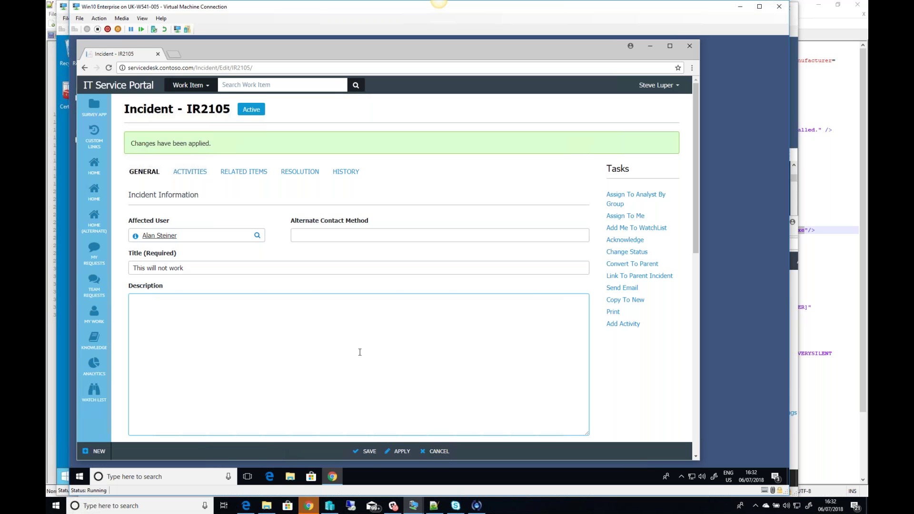
{"action": "left_click", "coordinate": [355, 268]}
{"action": "scroll", "coordinate": [354, 266], "scroll_direction": "down", "scroll_amount": 1}
Step: Scroll through the IR2105 edit form titled 'This will not work', then switch to the SCSM2016 VM
{"action": "left_click", "coordinate": [354, 266]}
{"action": "scroll", "coordinate": [355, 268], "scroll_direction": "down", "scroll_amount": 1}
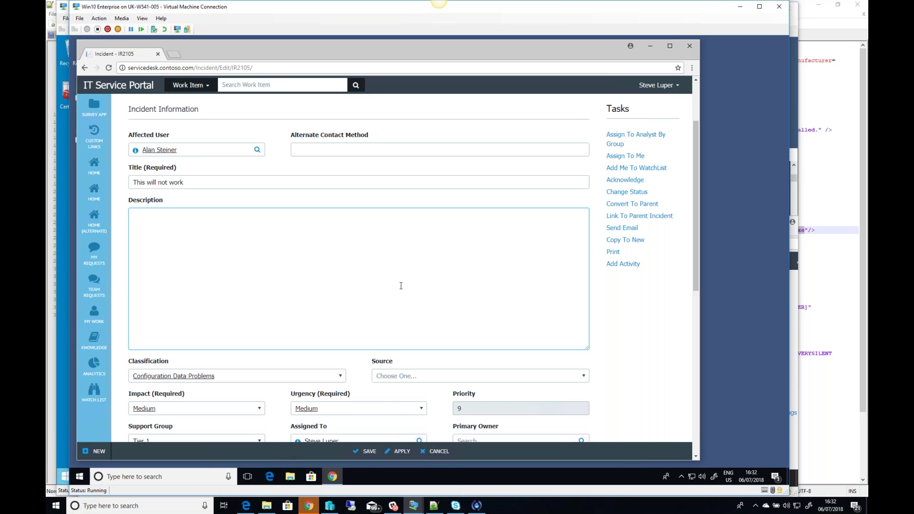
{"action": "scroll", "coordinate": [411, 287], "scroll_direction": "down", "scroll_amount": 1}
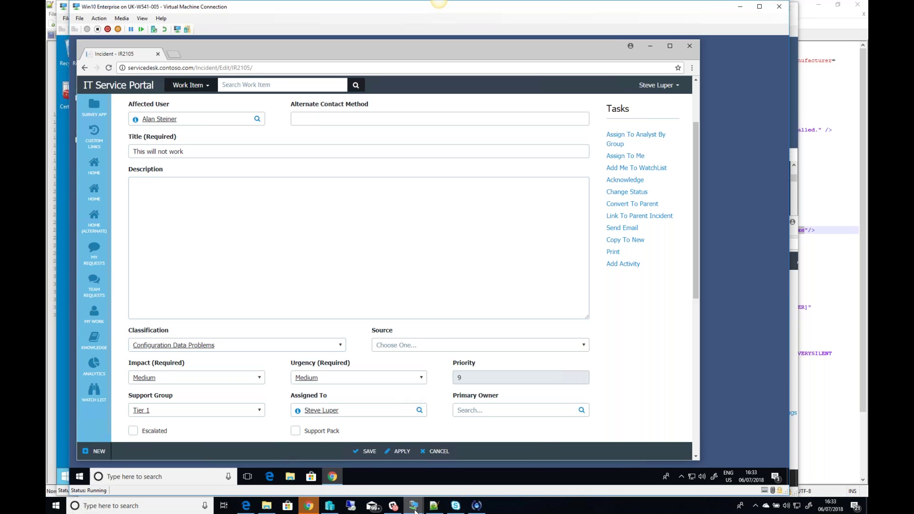
{"action": "mouse_move", "coordinate": [415, 508]}
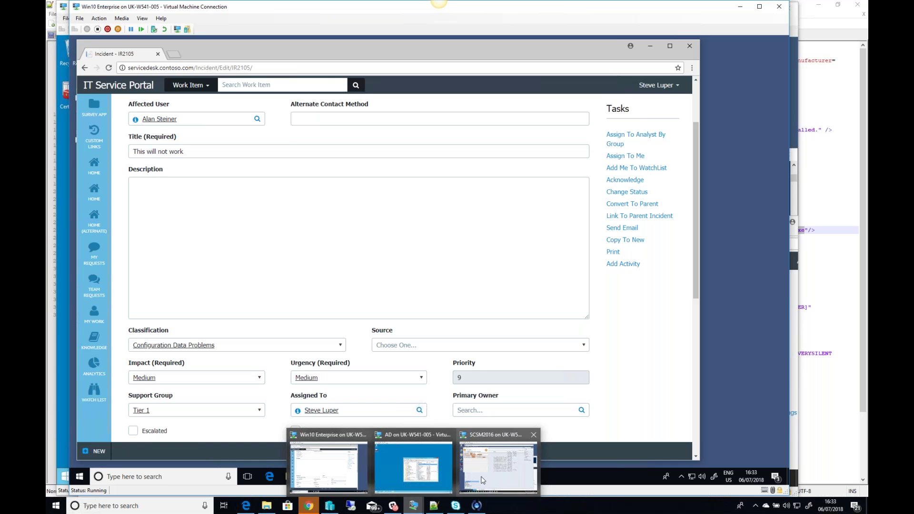
{"action": "left_click", "coordinate": [498, 465]}
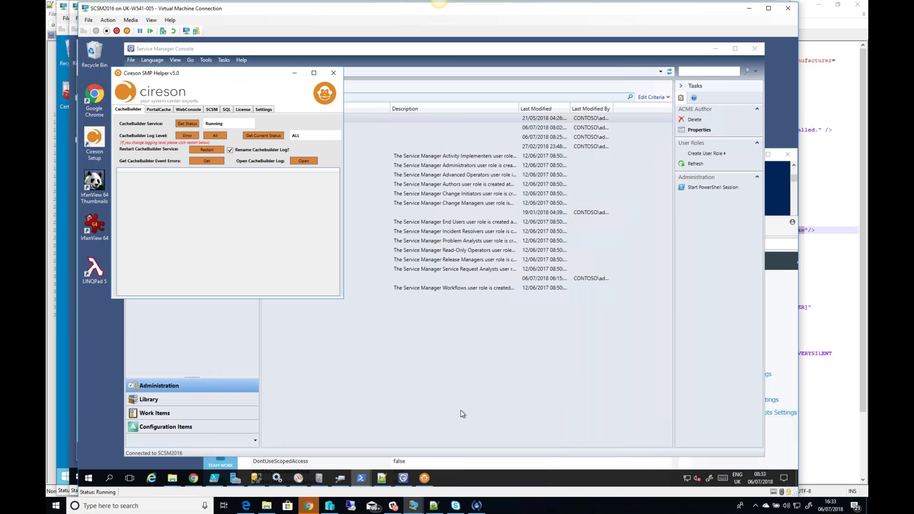
Step: Bring the Admin Settings window up and select setting rows such as ContractWarrantyTemplate and CacheBuilderRetryInterval
{"action": "left_click", "coordinate": [196, 479]}
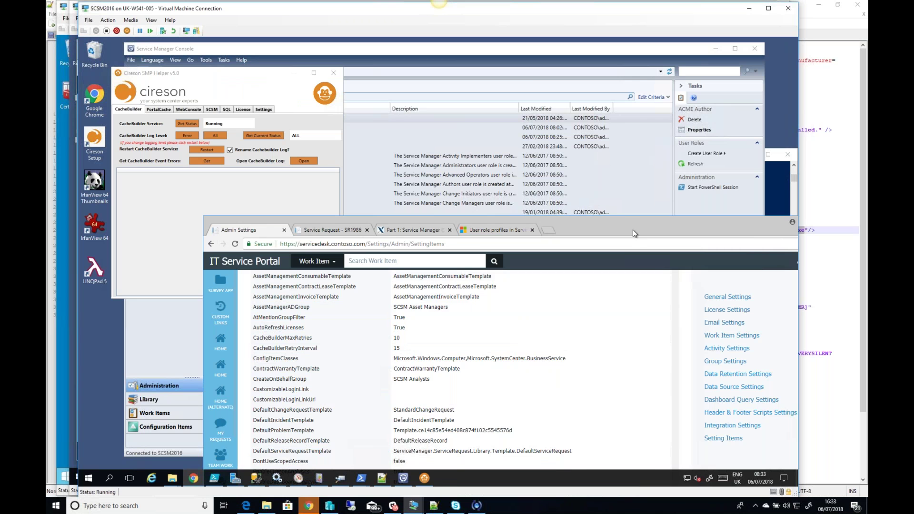
{"action": "left_click_drag", "start_coordinate": [629, 224], "coordinate": [539, 76]}
{"action": "left_click", "coordinate": [541, 221]}
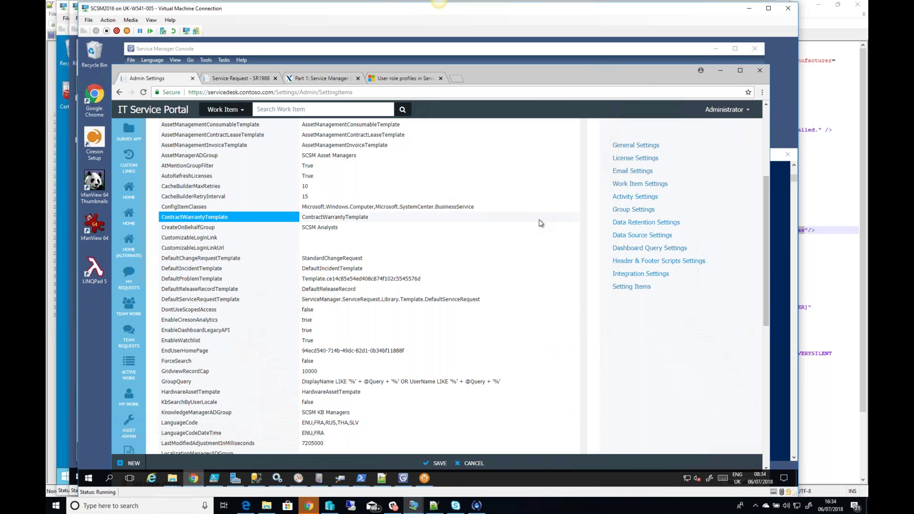
{"action": "left_click", "coordinate": [503, 209]}
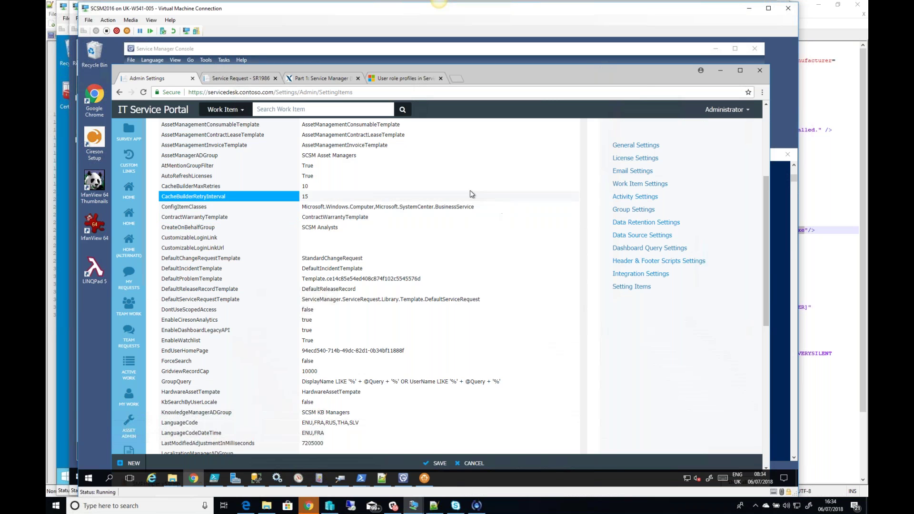
{"action": "left_click", "coordinate": [461, 187]}
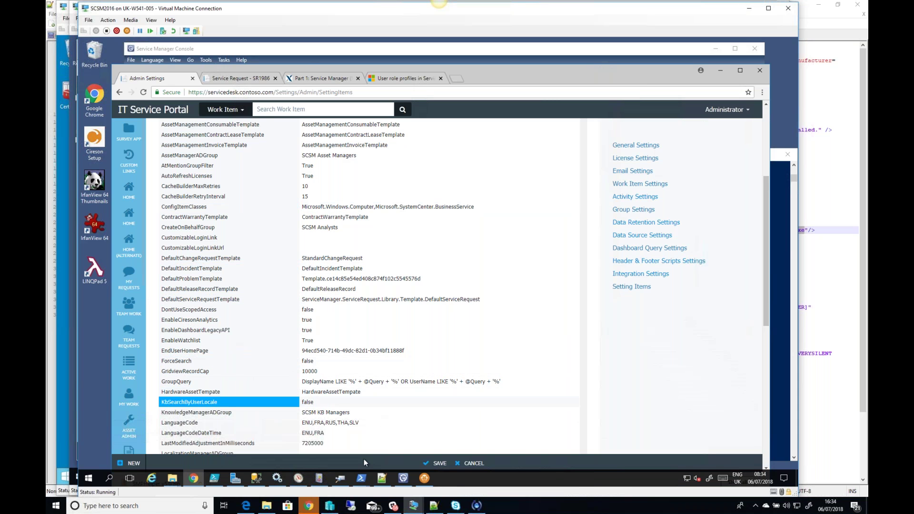
{"action": "mouse_move", "coordinate": [364, 480]}
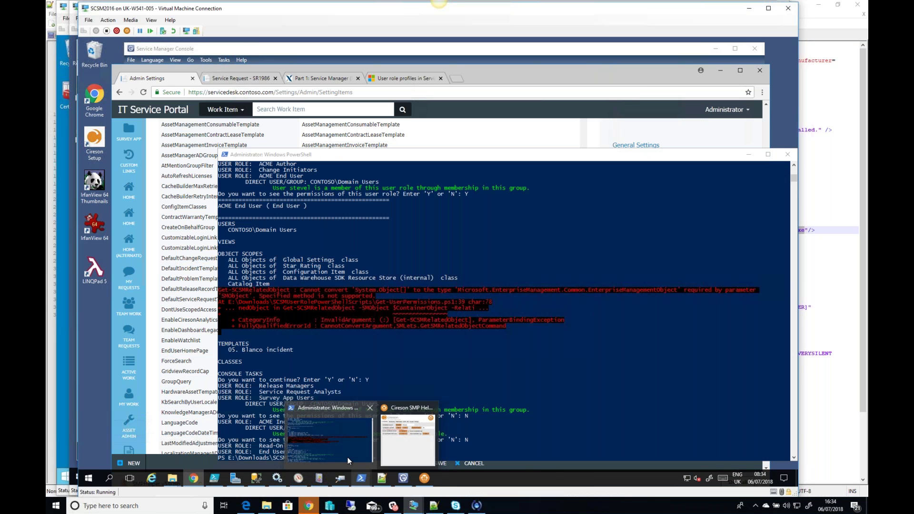
Step: Move the PowerShell window up, clear it with cls, and recall the Get-UserPermissions.ps1 command
{"action": "left_click", "coordinate": [348, 457]}
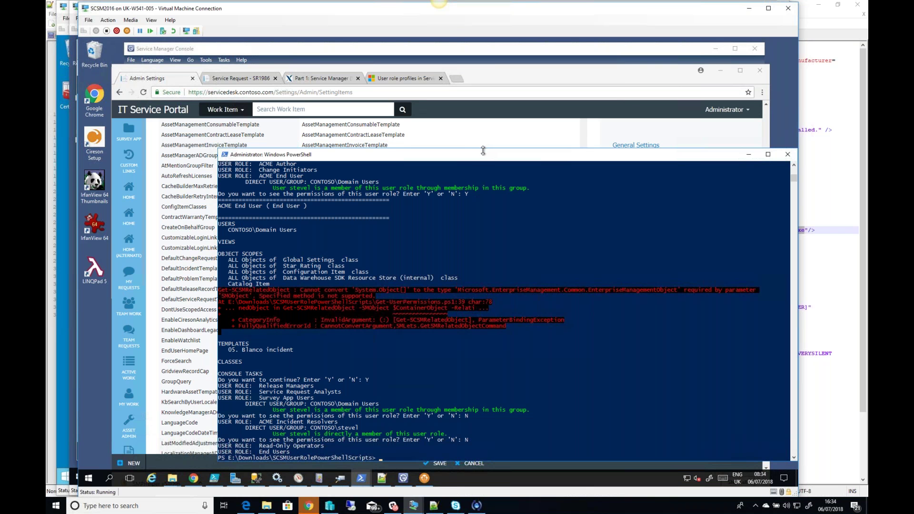
{"action": "left_click_drag", "start_coordinate": [483, 150], "coordinate": [482, 145]}
{"action": "left_click_drag", "start_coordinate": [459, 104], "coordinate": [453, 94]}
{"action": "type", "text": "cls"}
{"action": "key", "text": "Return"}
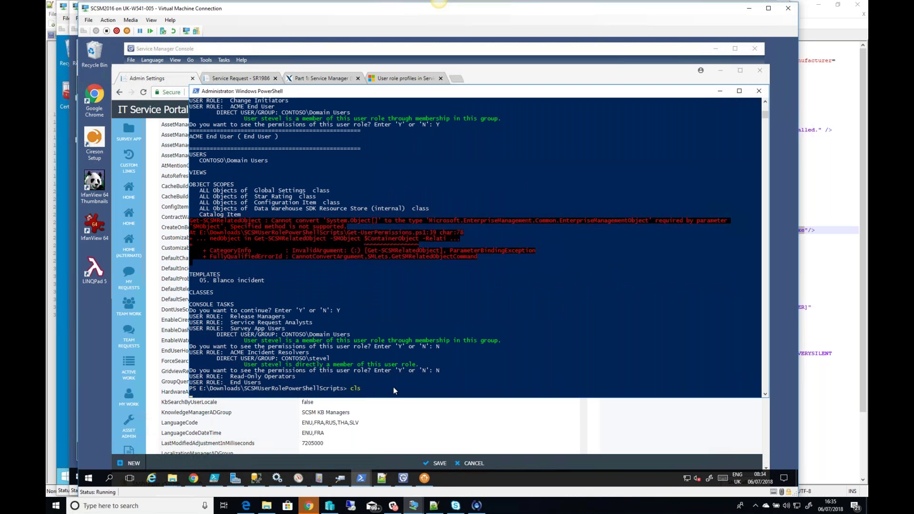
{"action": "key", "text": "Up"}
{"action": "key", "text": "Up"}
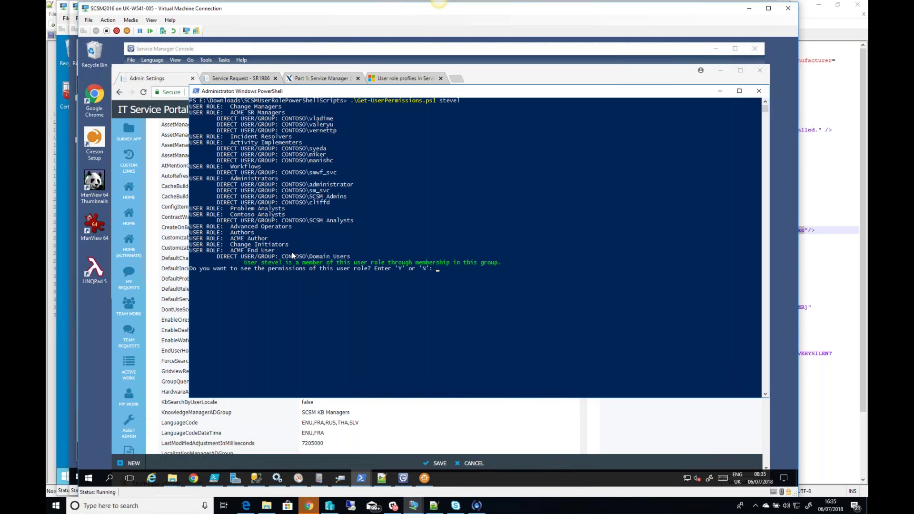
Step: Answer N for ACME End User, Survey App Users and ACME Incident Resolvers to finish the report
{"action": "type", "text": "N"}
{"action": "key", "text": "Return"}
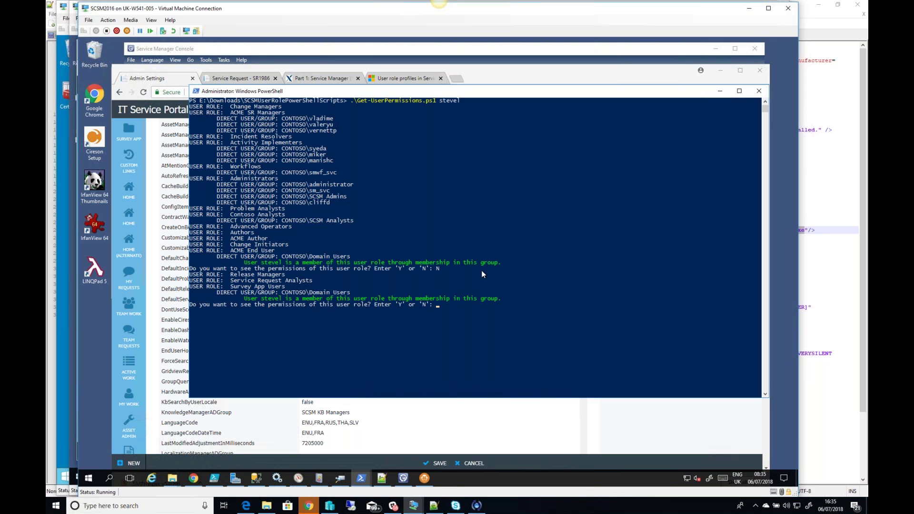
{"action": "type", "text": "N"}
{"action": "key", "text": "Return"}
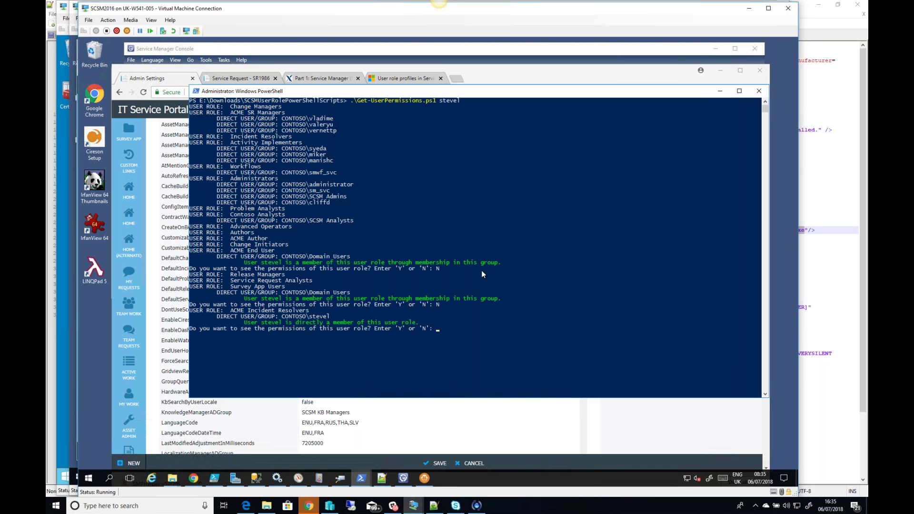
{"action": "type", "text": "N"}
{"action": "key", "text": "Return"}
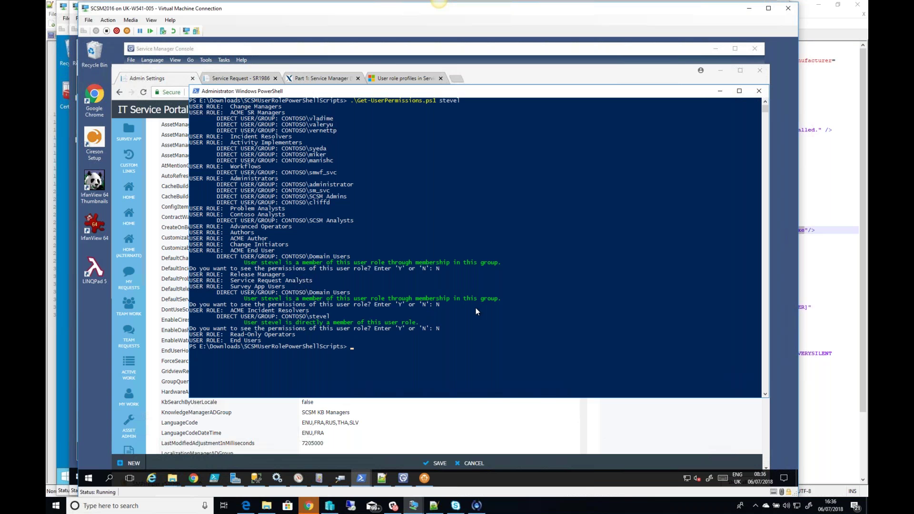
{"action": "left_click", "coordinate": [404, 479]}
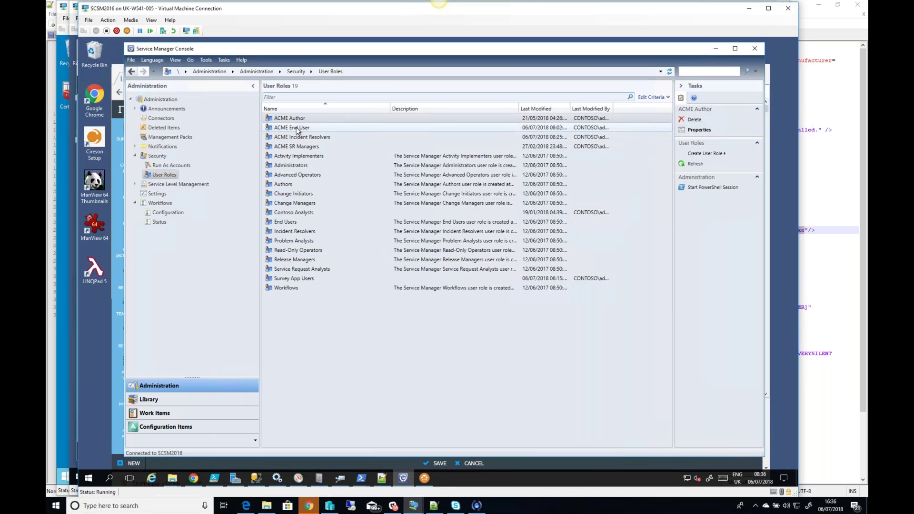
Step: Review the ACME End User role's Form Templates list, including 05. Blanco, and close without changes
{"action": "double_click", "coordinate": [297, 128]}
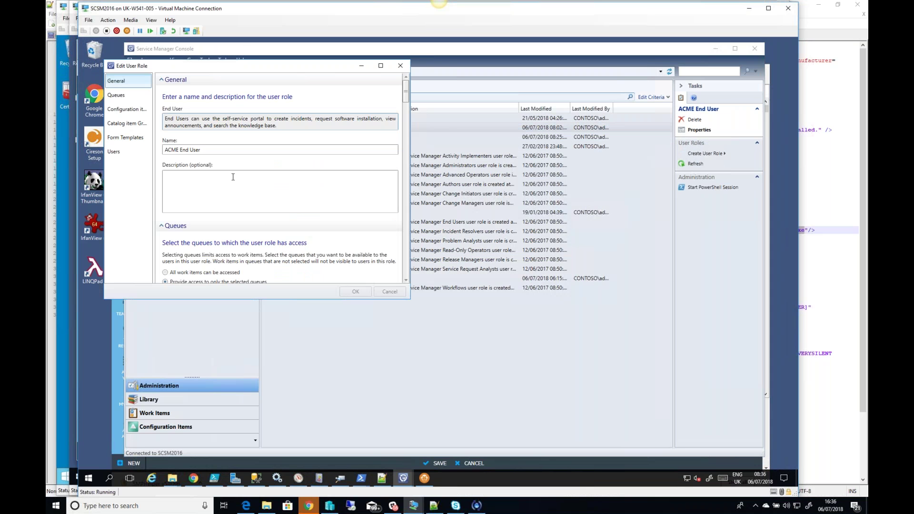
{"action": "left_click", "coordinate": [123, 139]}
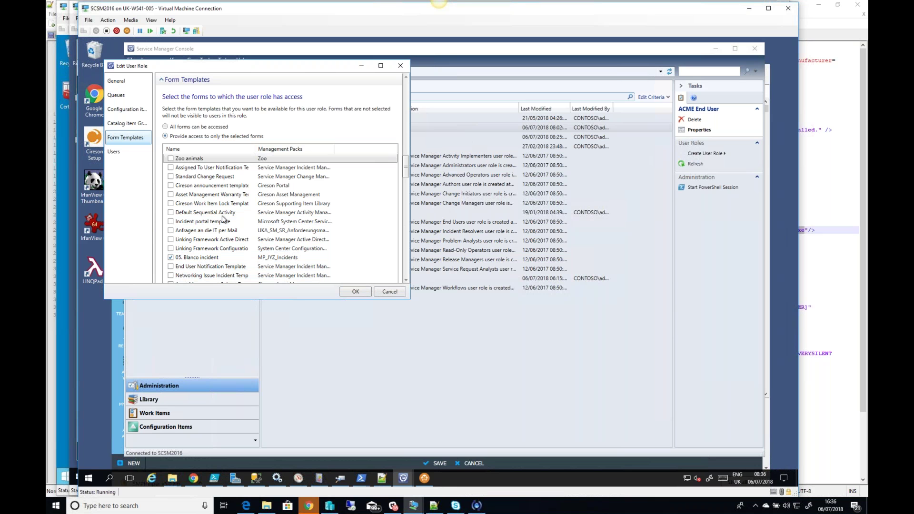
{"action": "left_click", "coordinate": [198, 239]}
{"action": "left_click", "coordinate": [187, 260]}
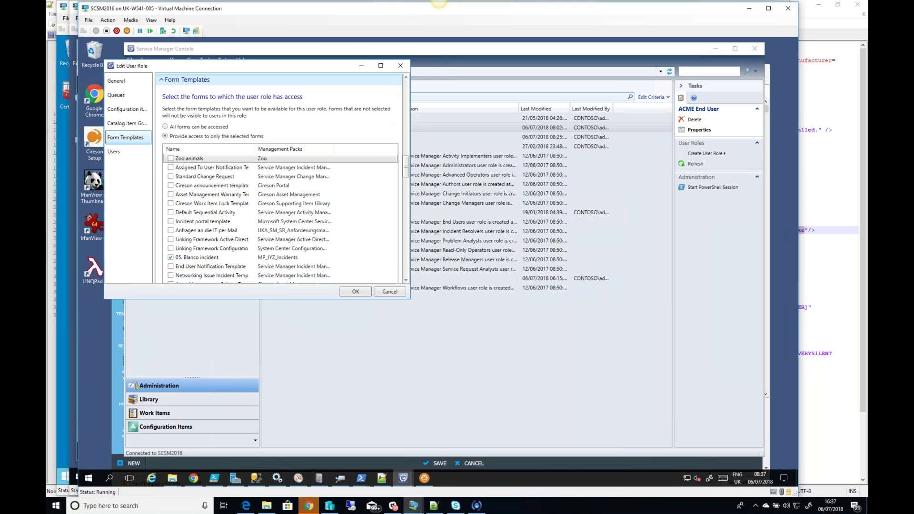
{"action": "left_click", "coordinate": [401, 67]}
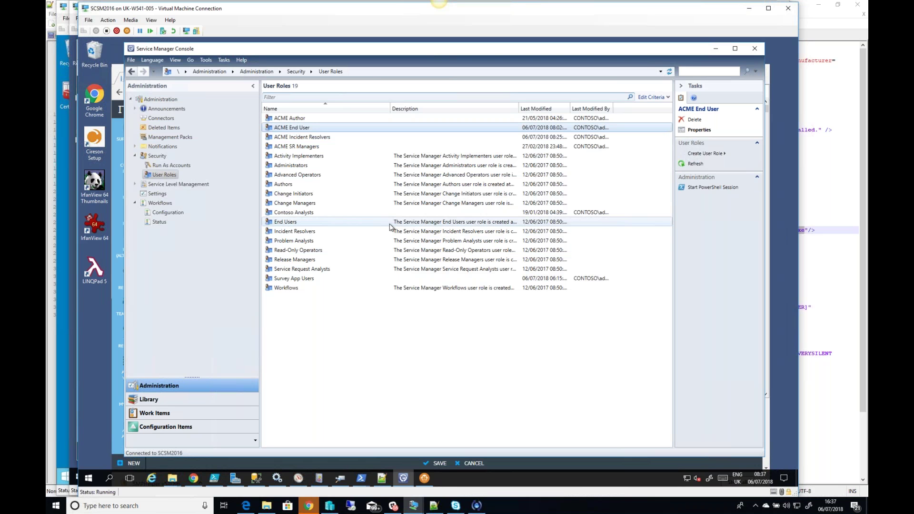
Step: Give the ACME End User role 'All work items can be accessed' on Queues and save
{"action": "double_click", "coordinate": [298, 129]}
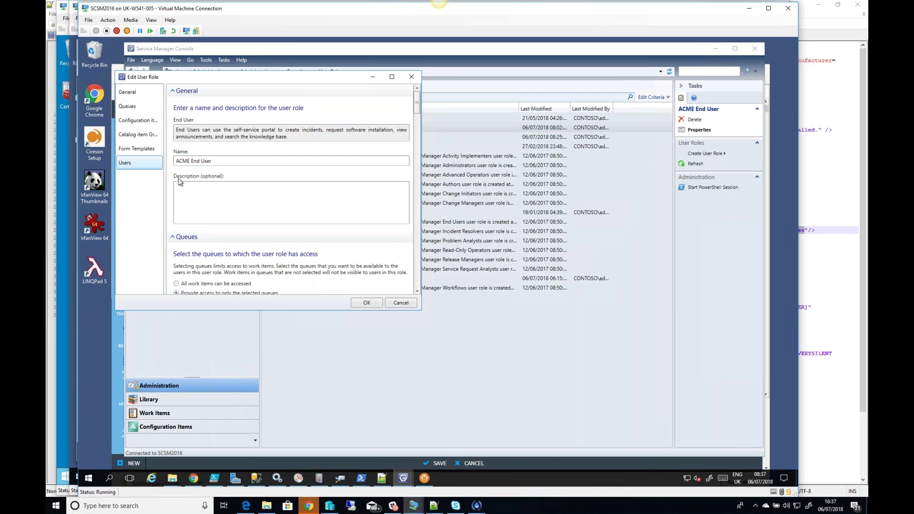
{"action": "left_click", "coordinate": [138, 108]}
{"action": "left_click", "coordinate": [184, 136]}
{"action": "left_click", "coordinate": [366, 302]}
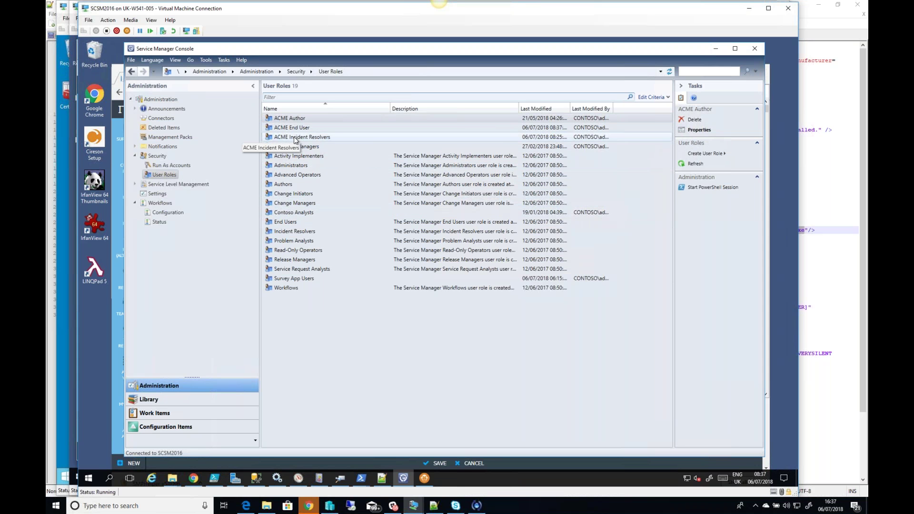
Step: Check that ACME Incident Resolvers' queue scope is only All Incidents, then close the role
{"action": "left_click", "coordinate": [328, 138]}
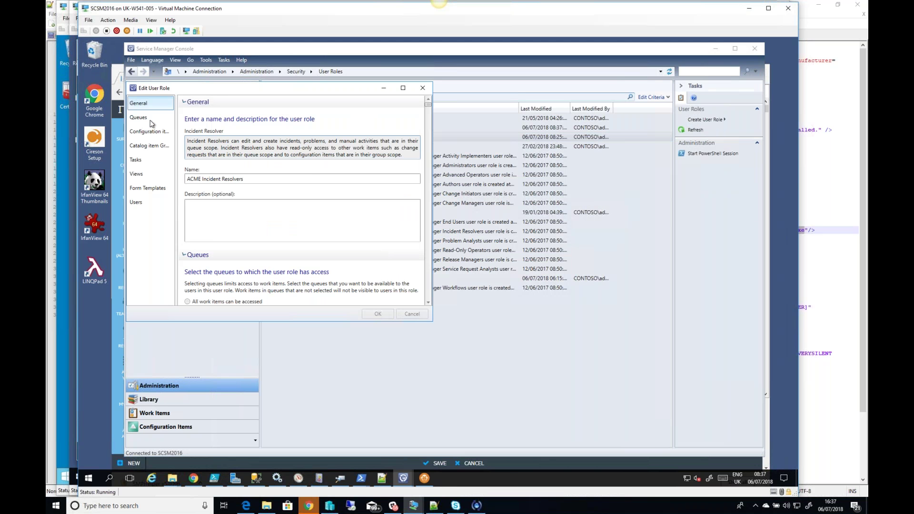
{"action": "left_click", "coordinate": [151, 121]}
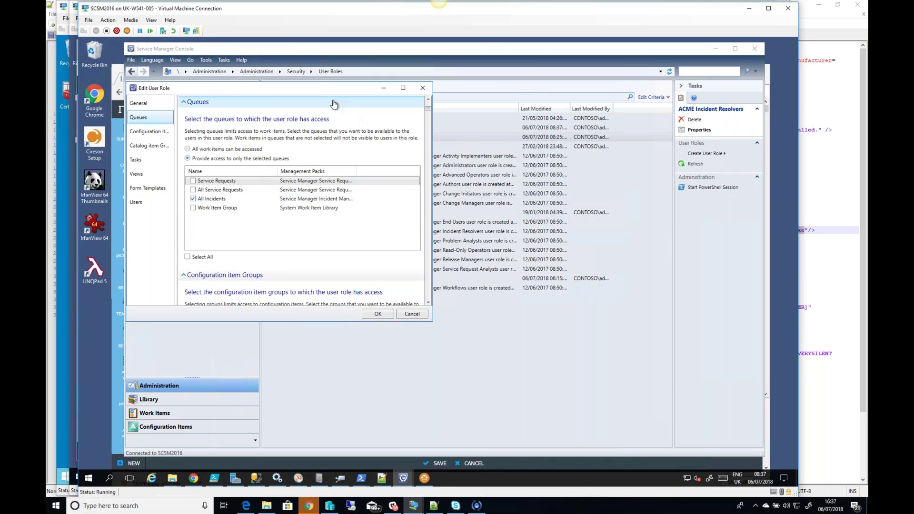
{"action": "left_click_drag", "start_coordinate": [315, 91], "coordinate": [439, 184]}
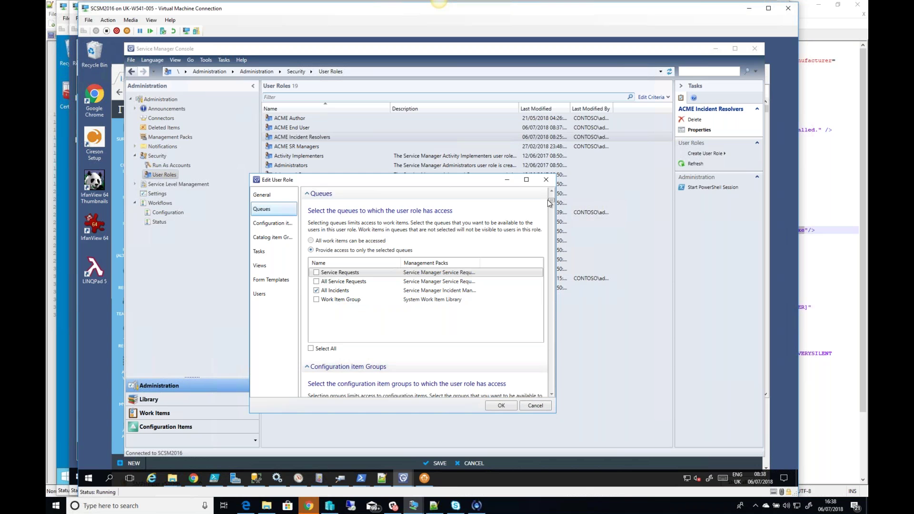
{"action": "left_click", "coordinate": [547, 181]}
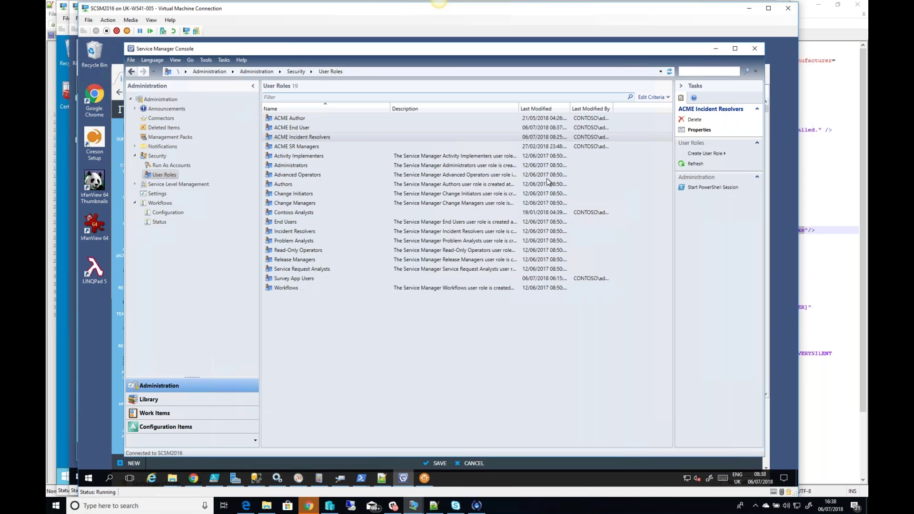
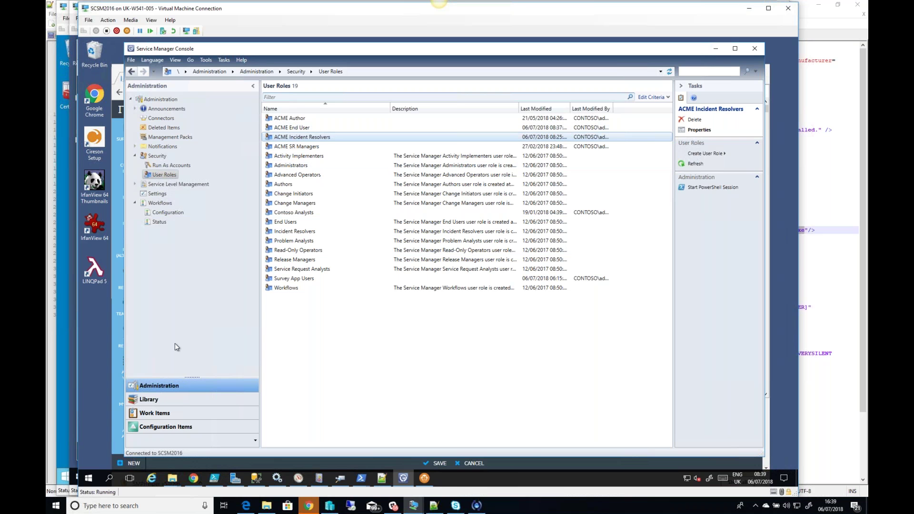
Step: In the Library's Queues list, inspect the All Service Requests queue properties and cancel without changes
{"action": "left_click", "coordinate": [173, 399]}
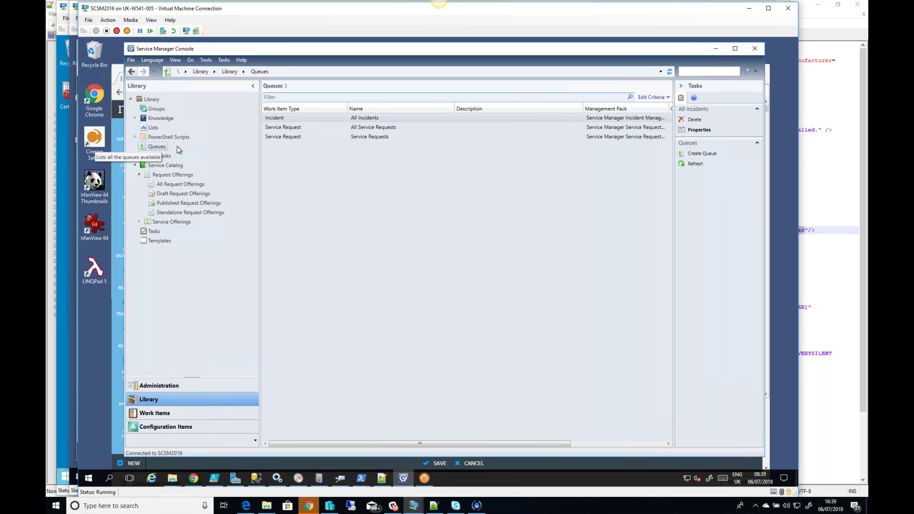
{"action": "left_click", "coordinate": [286, 128]}
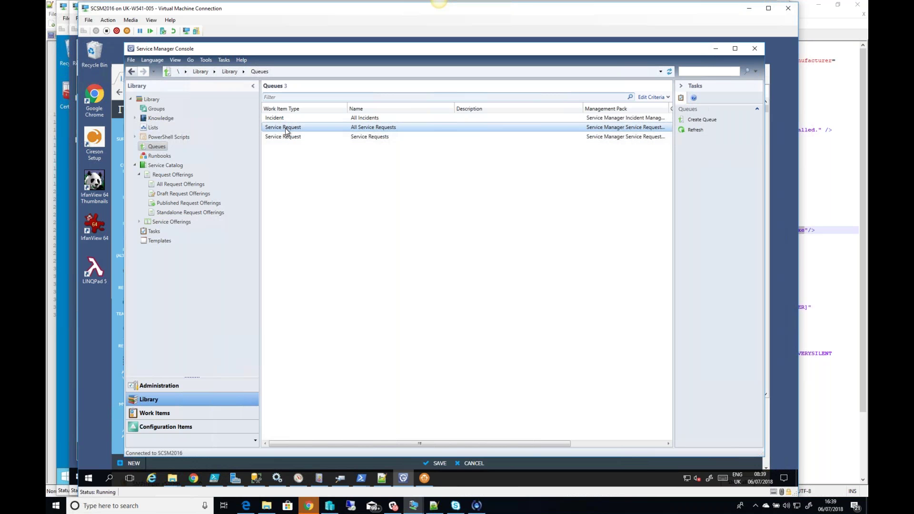
{"action": "double_click", "coordinate": [285, 127]}
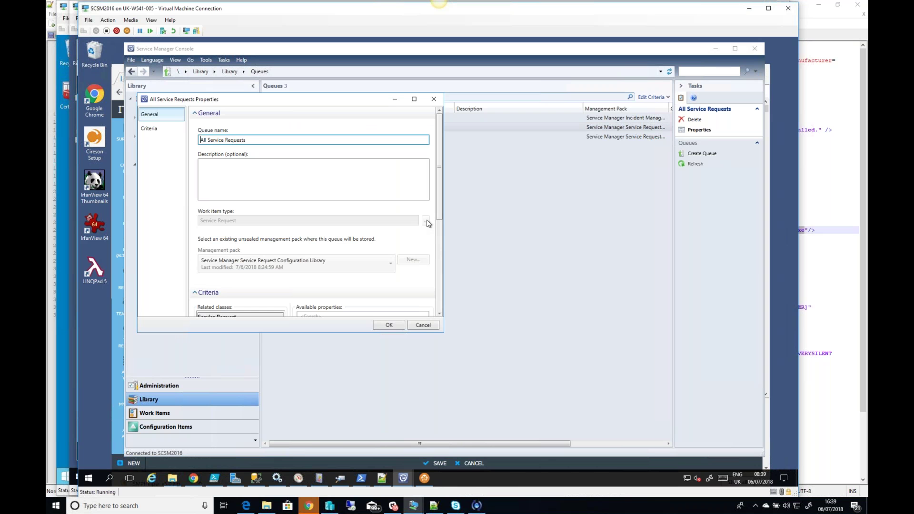
{"action": "left_click", "coordinate": [423, 325]}
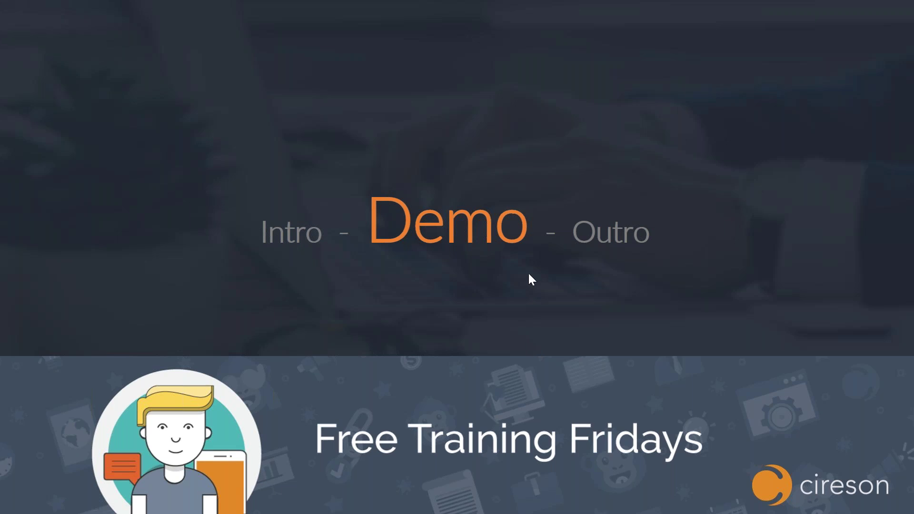
Step: Advance the slideshow to the closing slide listing the trial contact and community site
{"action": "left_click", "coordinate": [529, 274]}
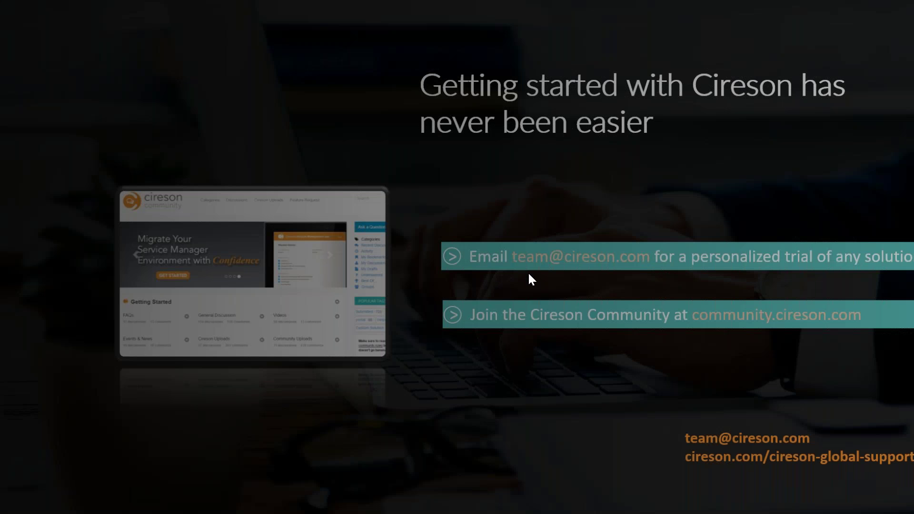